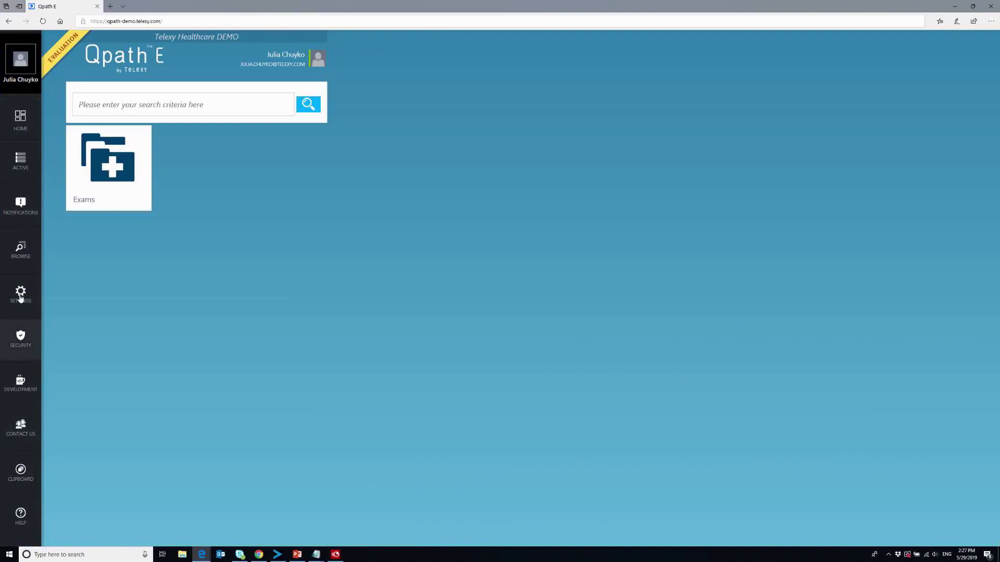
left_click(20, 258)
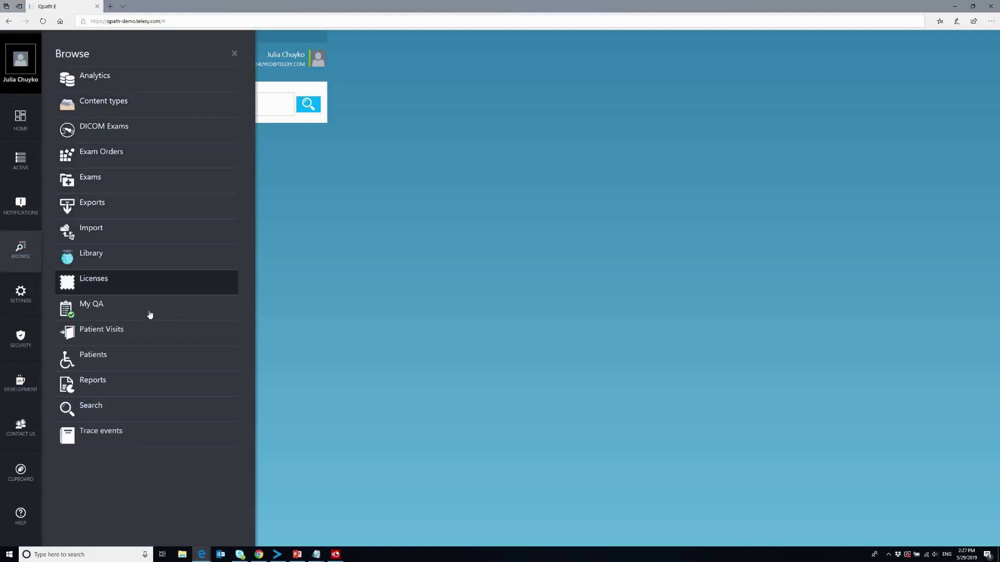
left_click(23, 255)
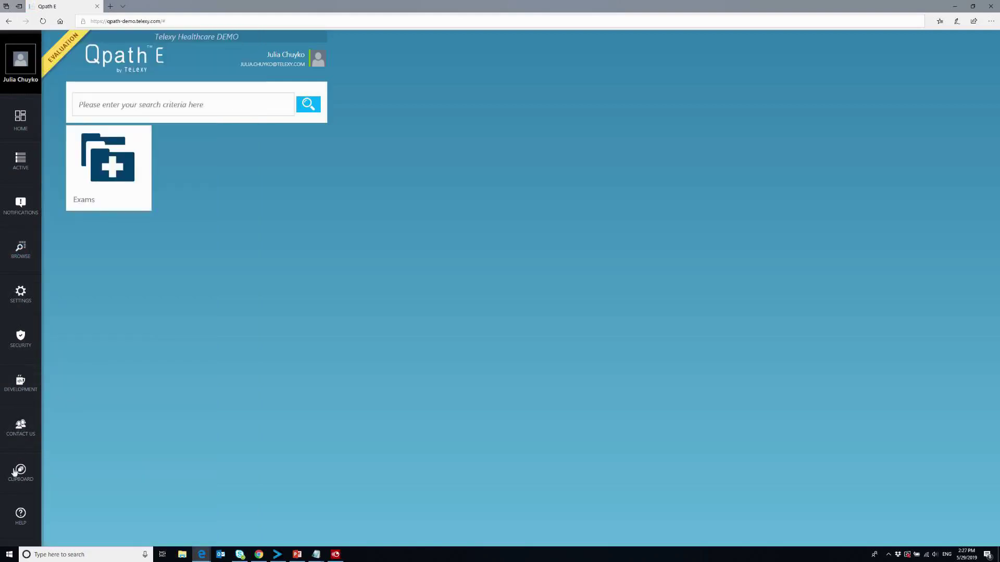
Open the application help, search it for "worksheets", and close the help after viewing the matching topics.
left_click(21, 518)
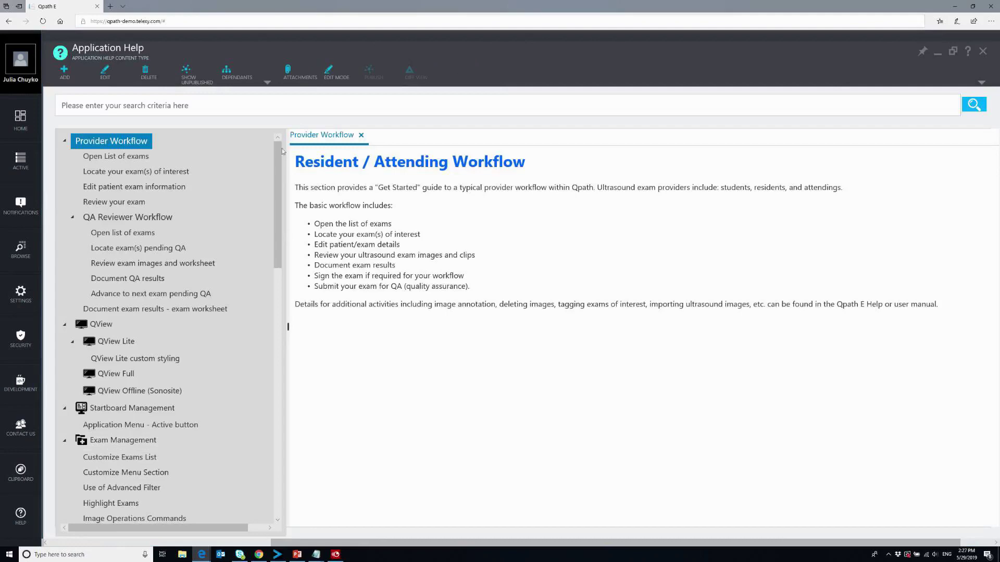
left_click_drag(277, 151, 266, 373)
left_click(276, 110)
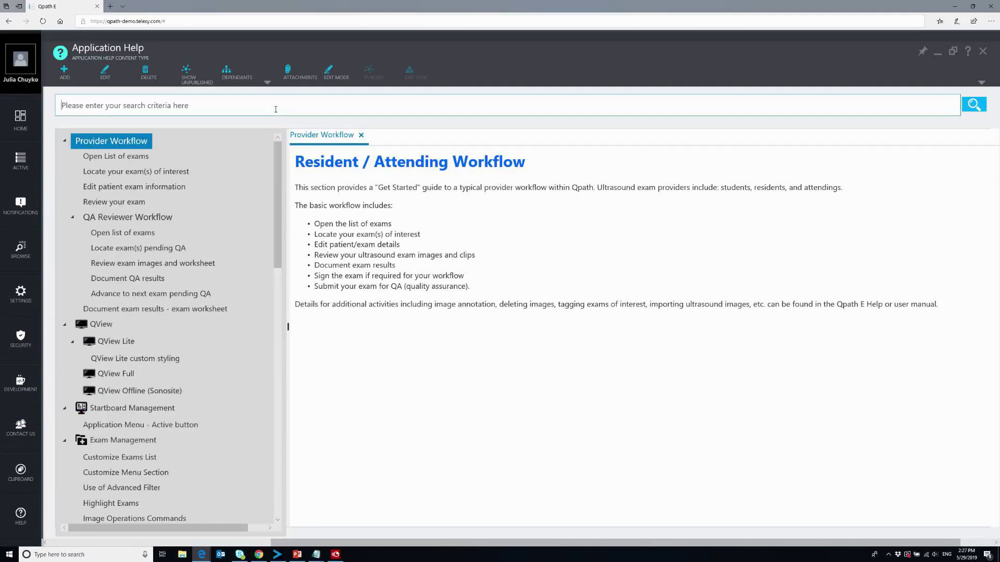
type("workshe")
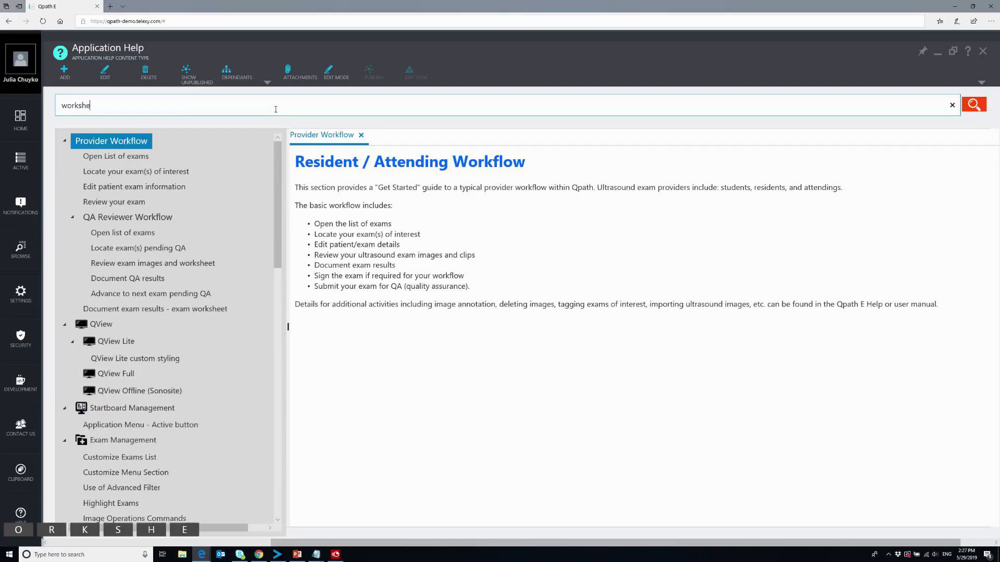
type("ets")
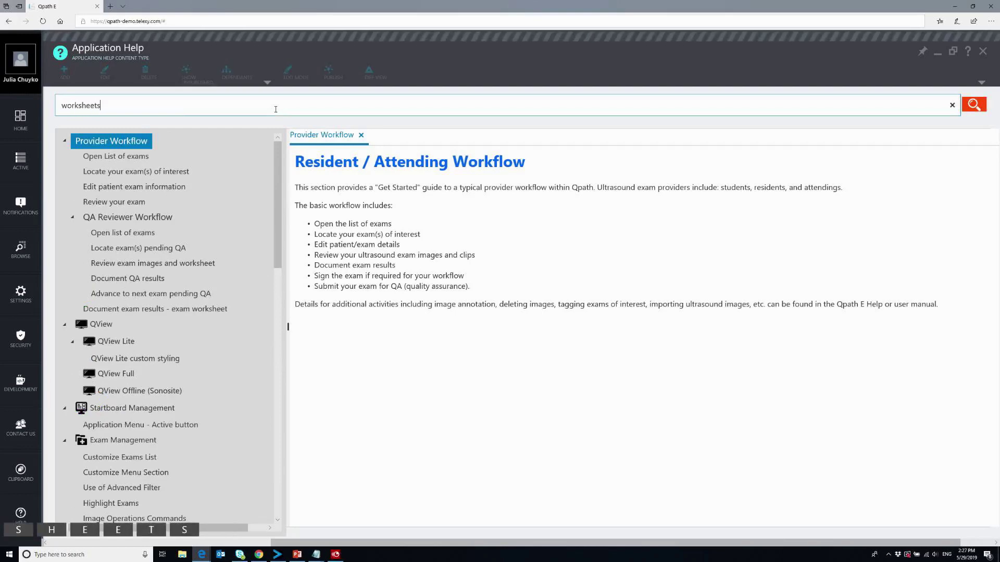
key("Return")
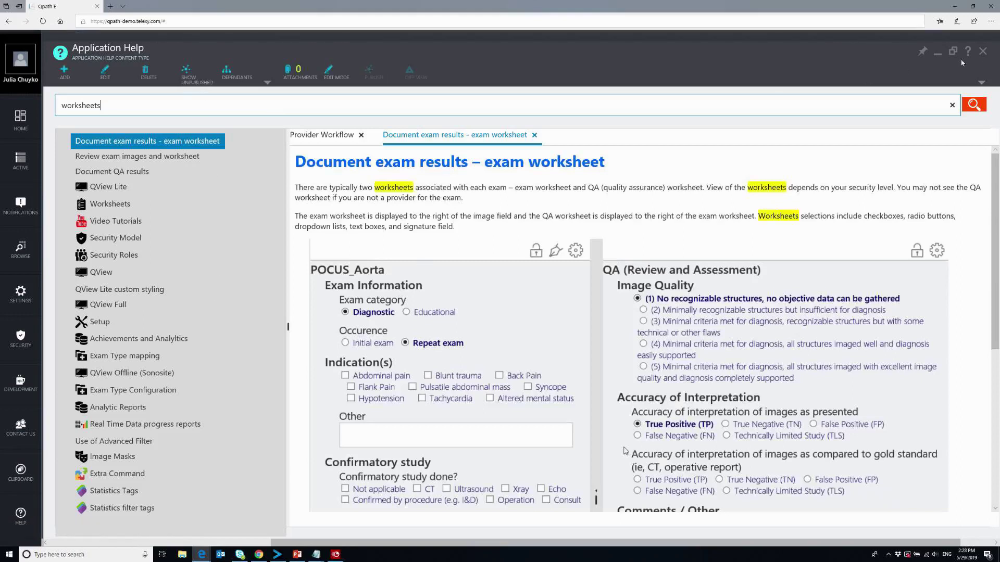
left_click(983, 51)
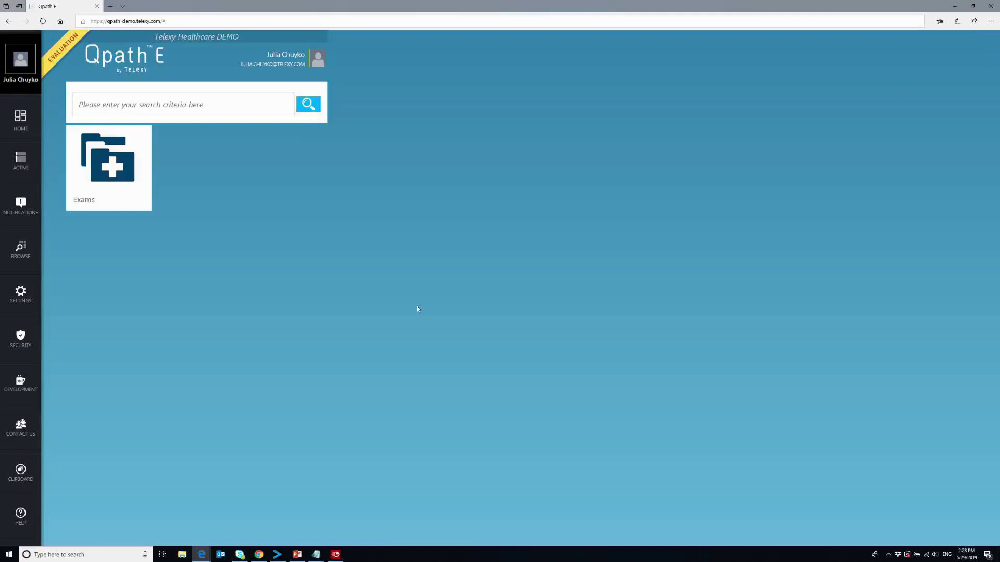
View the Contact us support request form, and close it from the list of active windows.
left_click(29, 427)
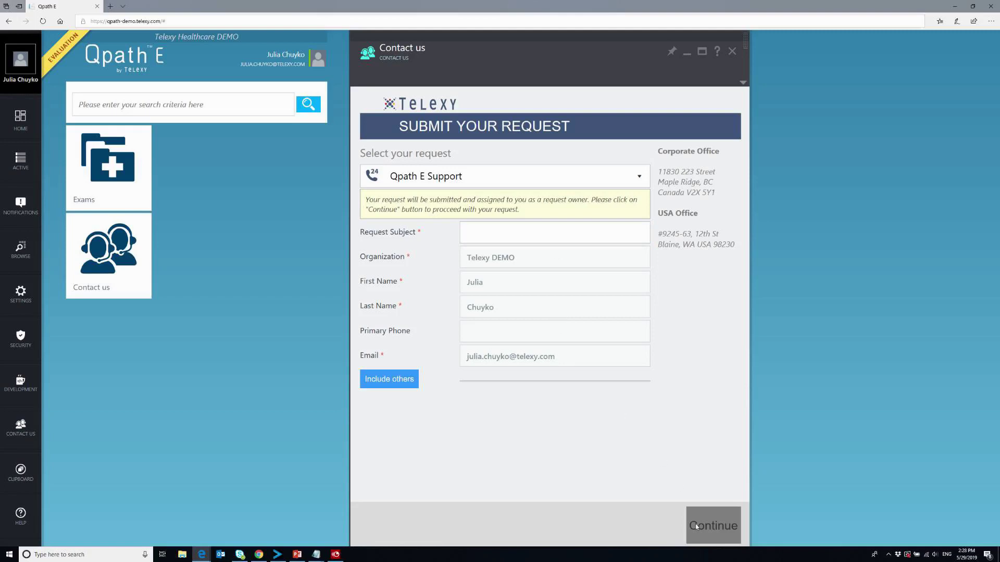
left_click(21, 159)
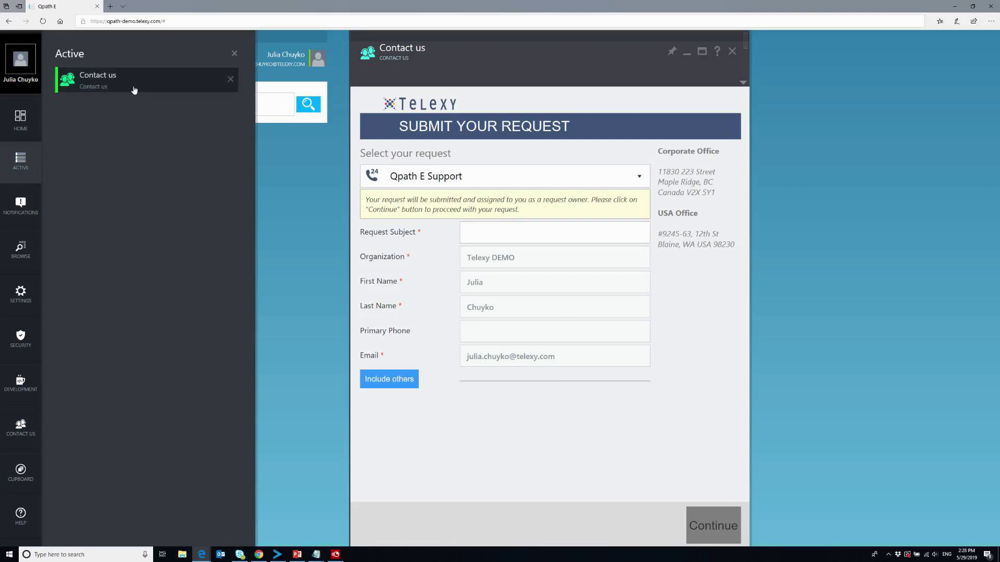
left_click(230, 80)
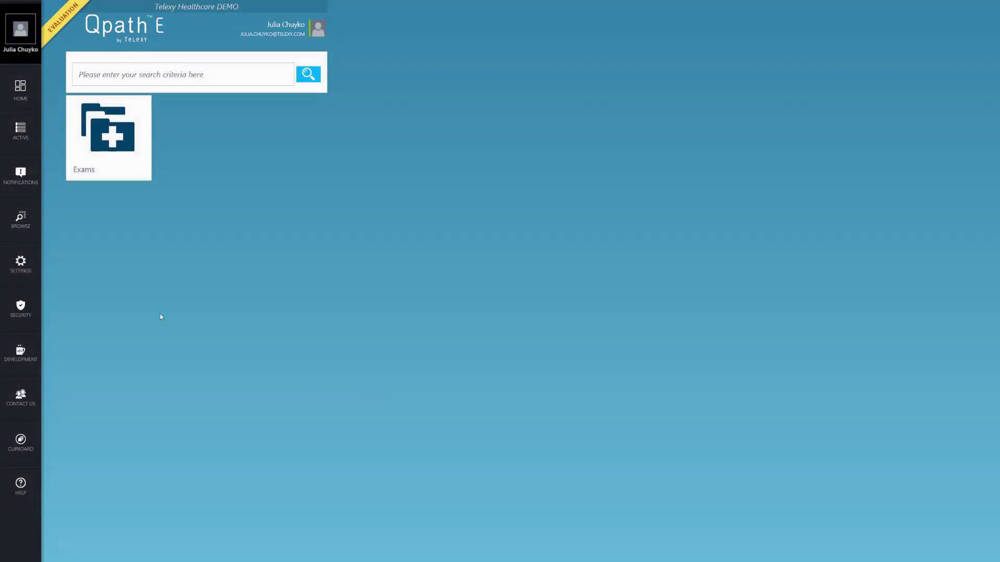
Pin the Library to the startboard as a tile named "My Library", and minimize the Library to return to the startboard.
left_click(19, 223)
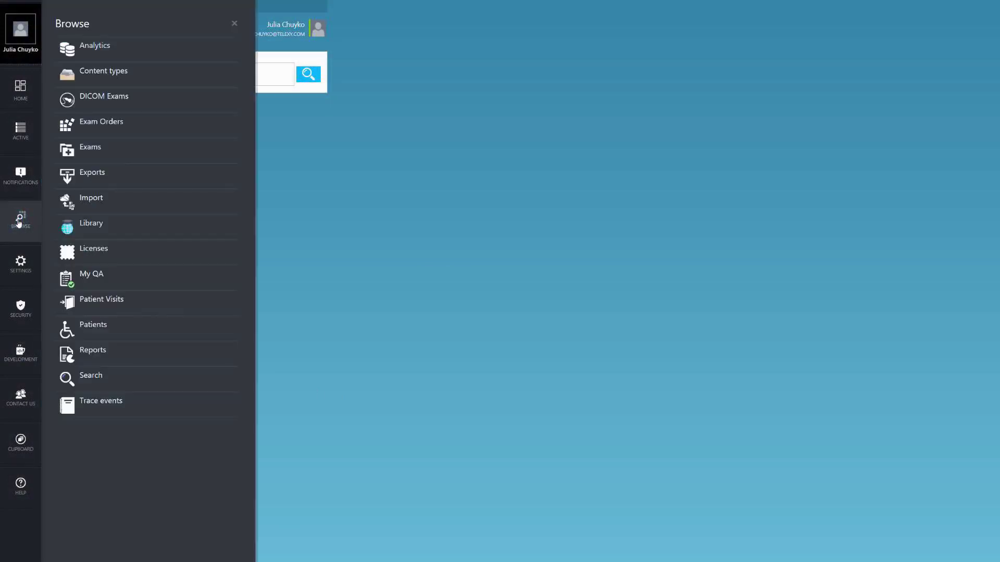
left_click(145, 233)
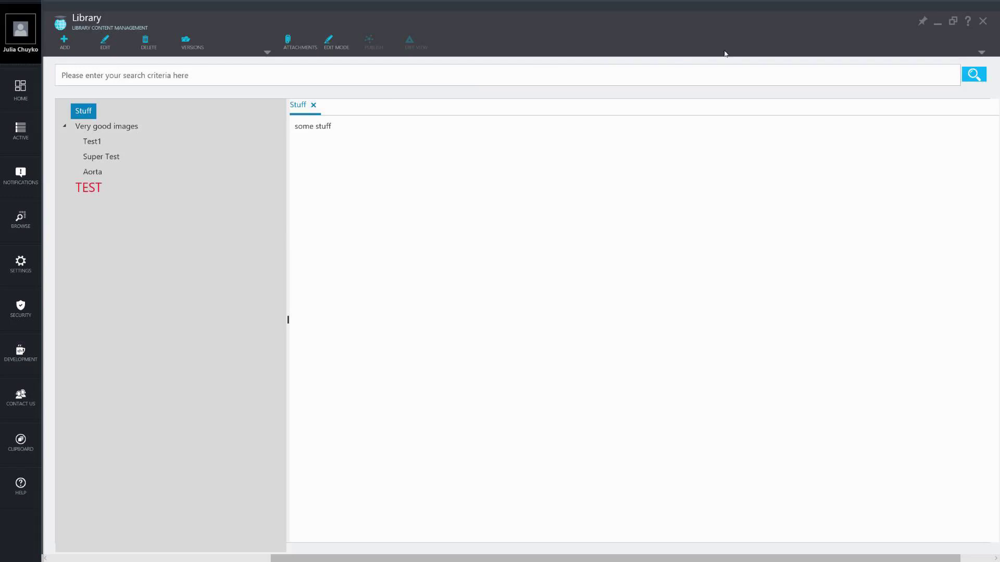
left_click(920, 29)
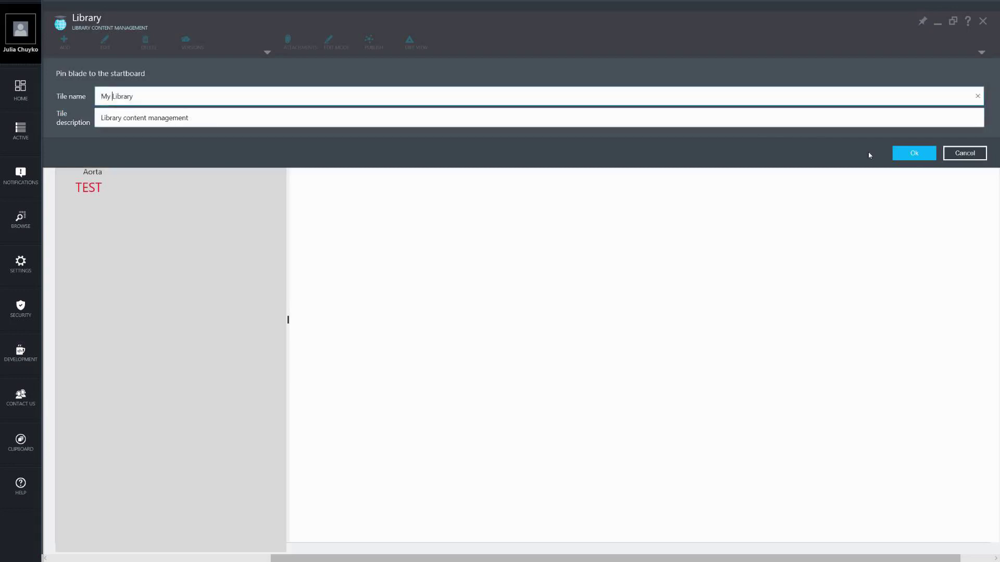
left_click(912, 158)
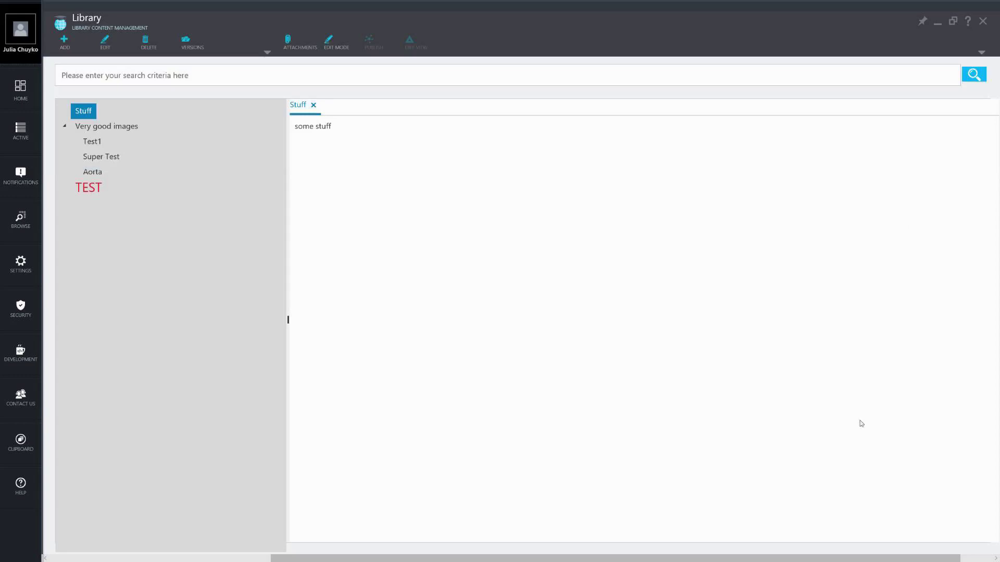
scroll(152, 382, "left", 5)
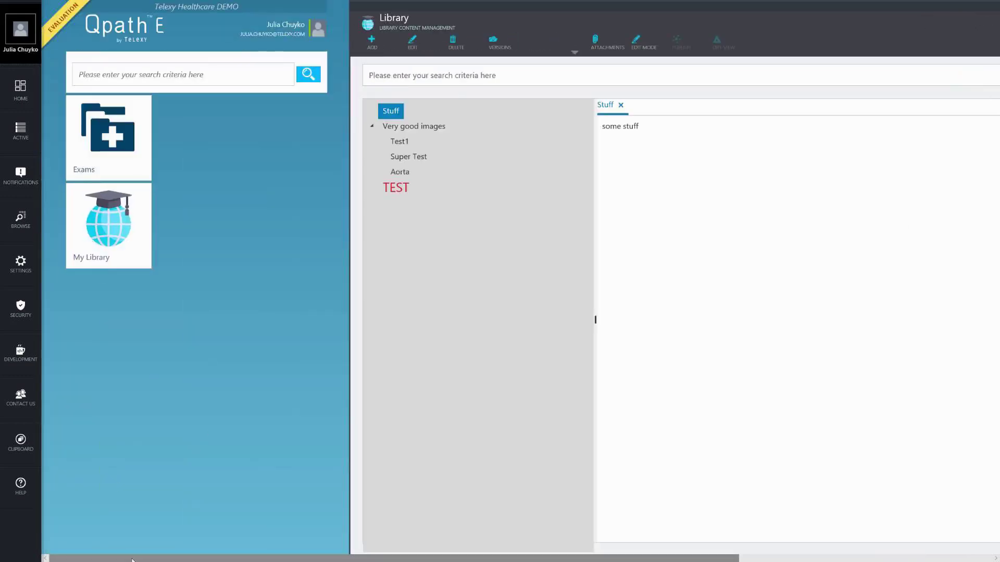
left_click_drag(132, 560, 384, 558)
left_click(941, 21)
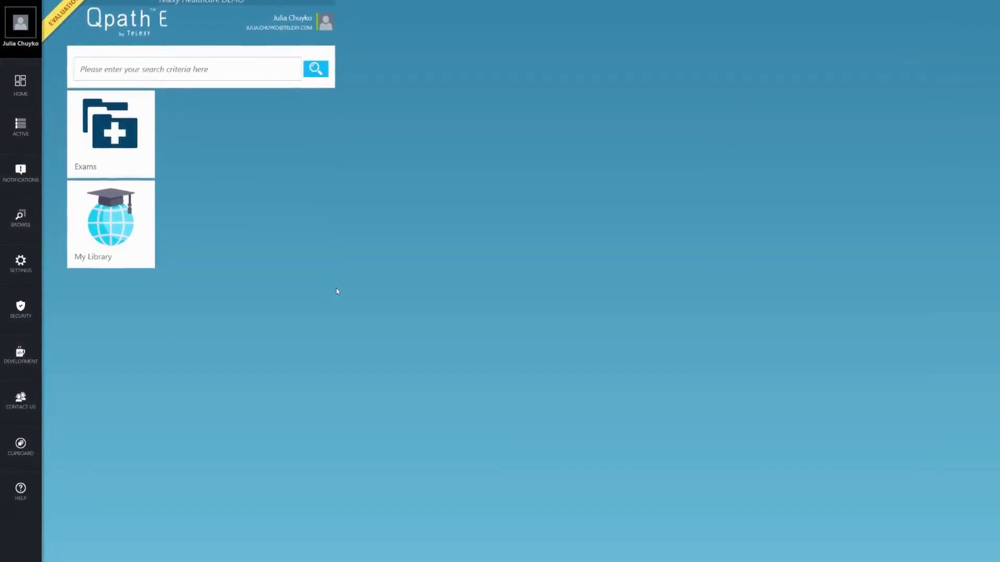
left_click(121, 238)
right_click(125, 241)
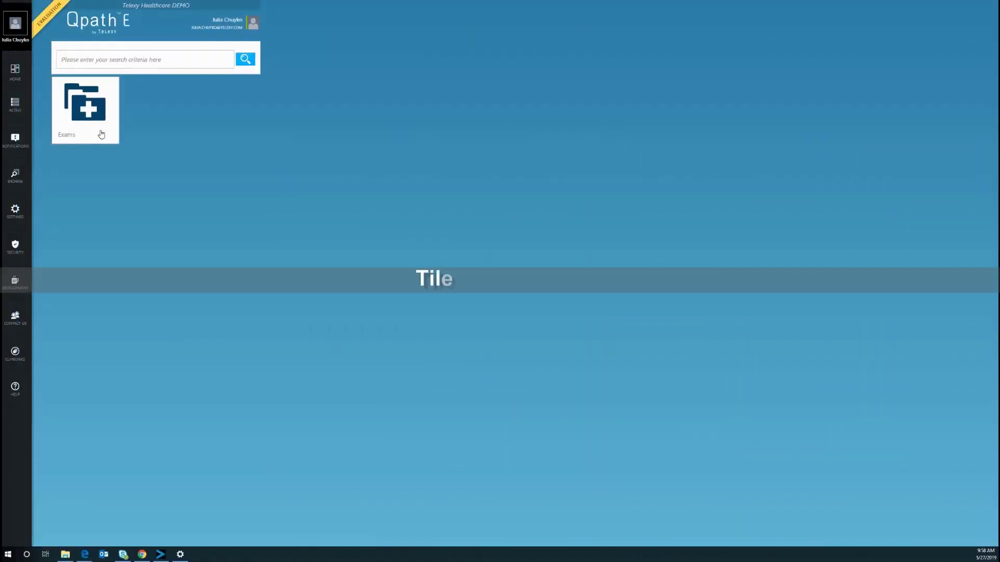
Customize the startboard by moving the Exams tile well below the search box and slightly rightward, and save the layout.
right_click(100, 133)
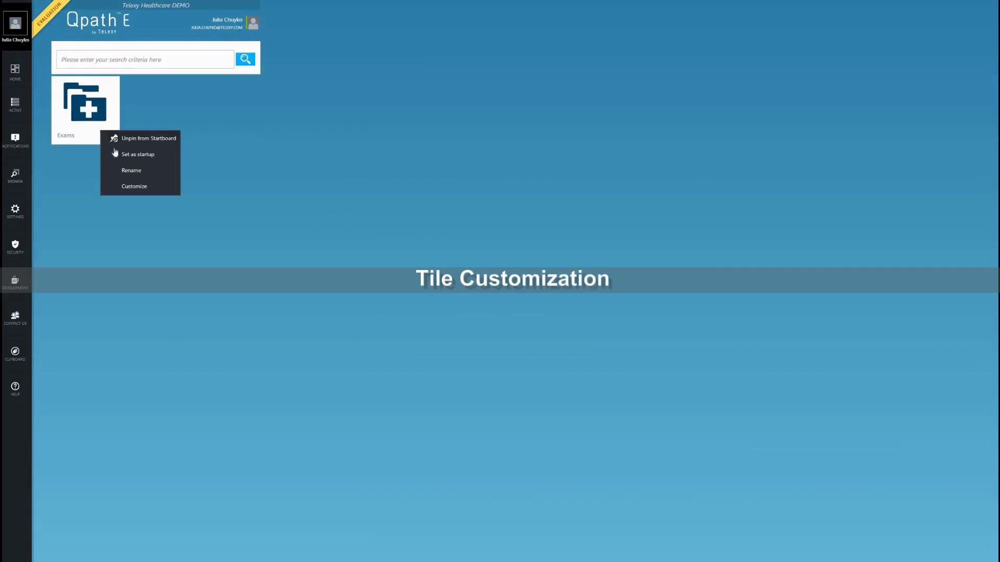
left_click(128, 189)
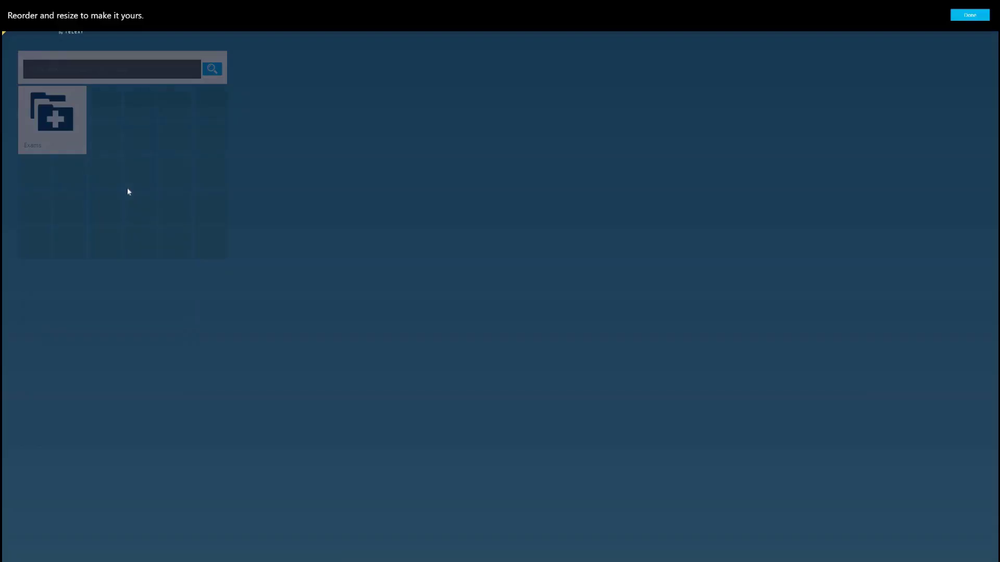
left_click_drag(89, 111, 235, 407)
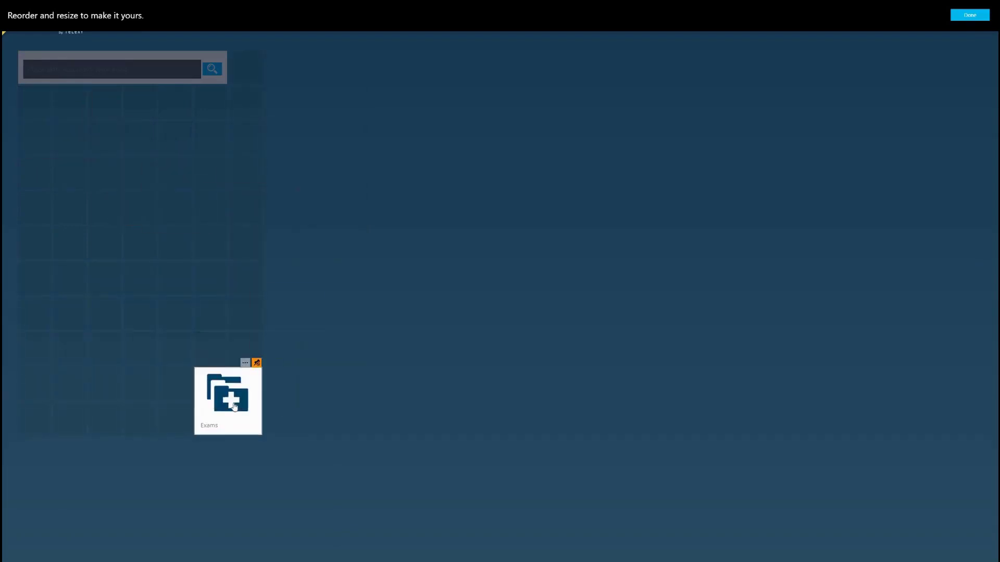
left_click(956, 16)
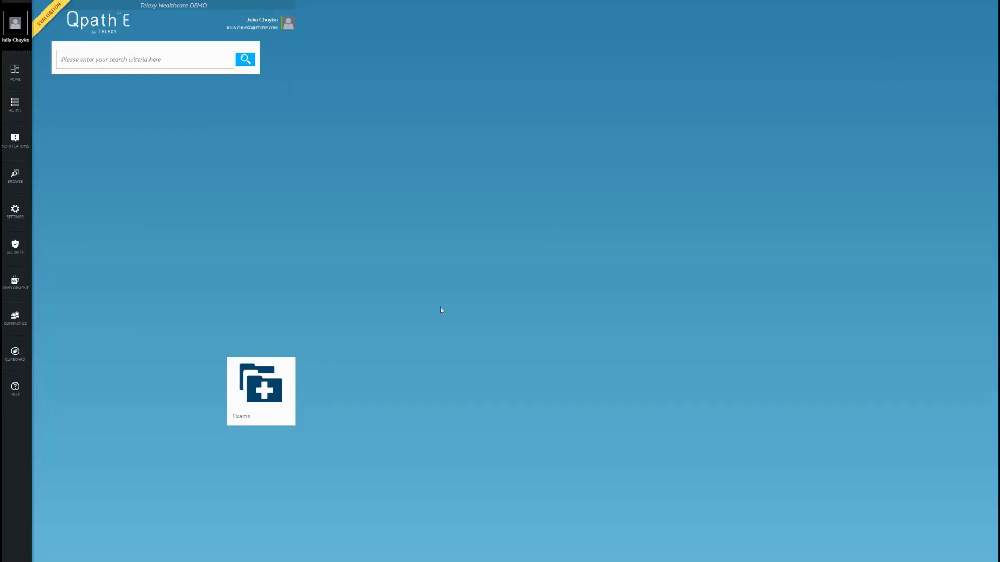
Resize the Exams tile to the small size, move it up to just below the search box, and save the layout.
right_click(284, 390)
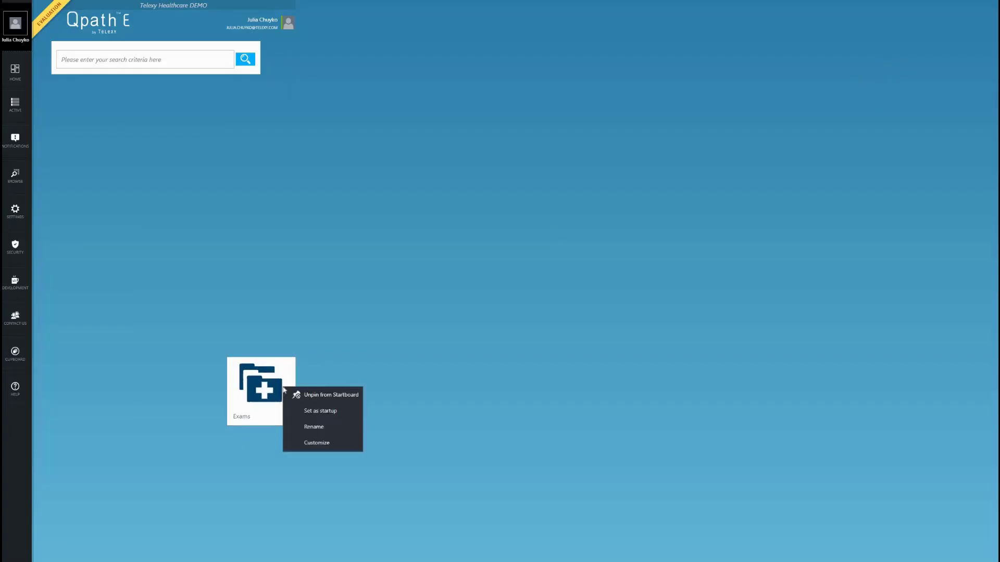
left_click(306, 443)
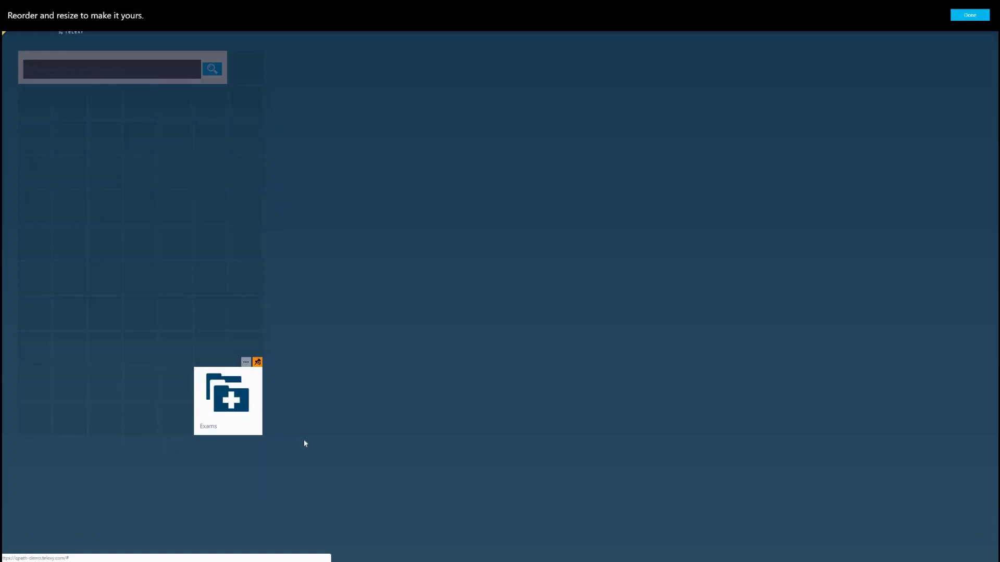
left_click(245, 365)
left_click(269, 390)
left_click_drag(209, 383, 142, 144)
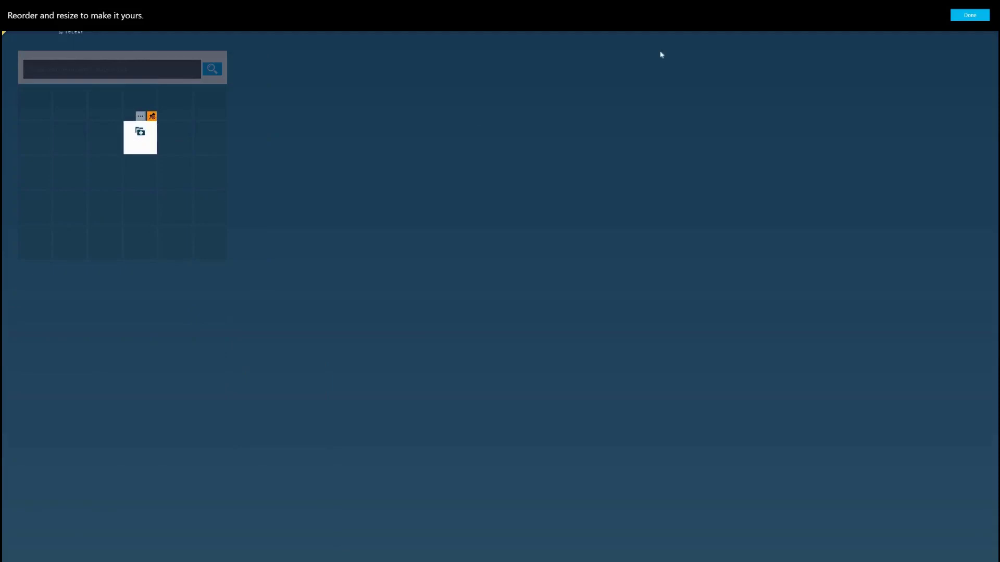
left_click(966, 16)
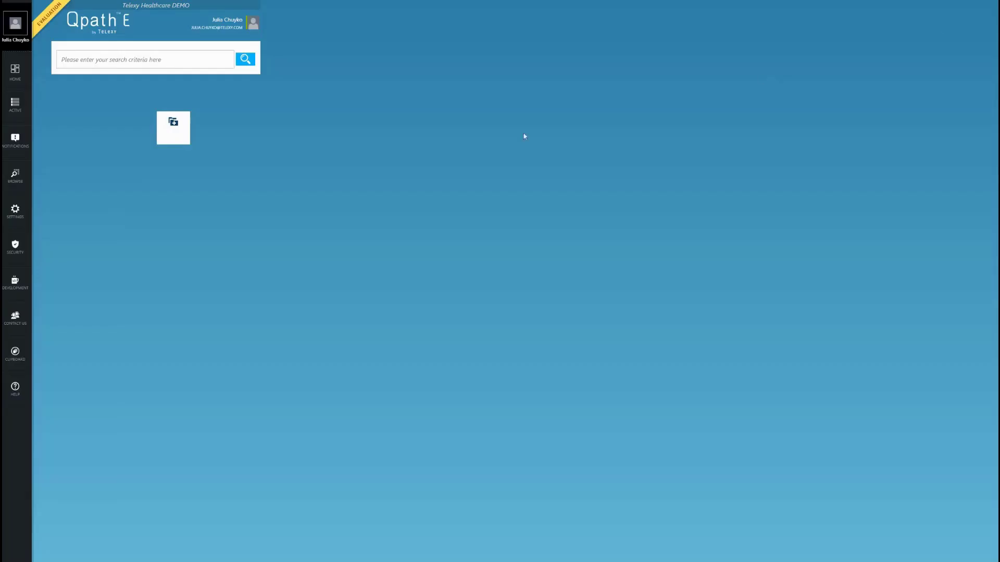
Open the design list for the Exams tile, view the sizes offered for a new tile, and cancel adding one.
right_click(183, 133)
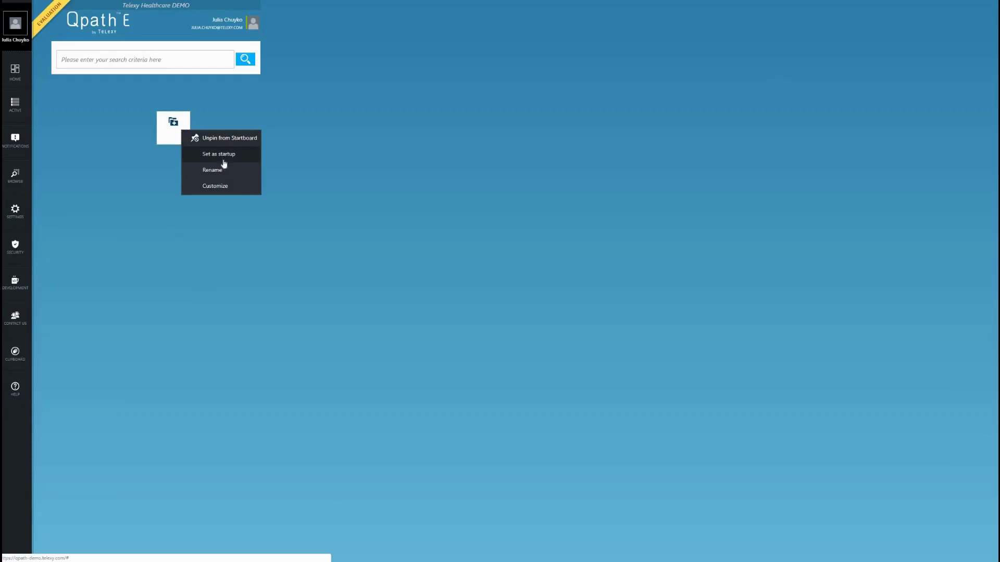
left_click(224, 186)
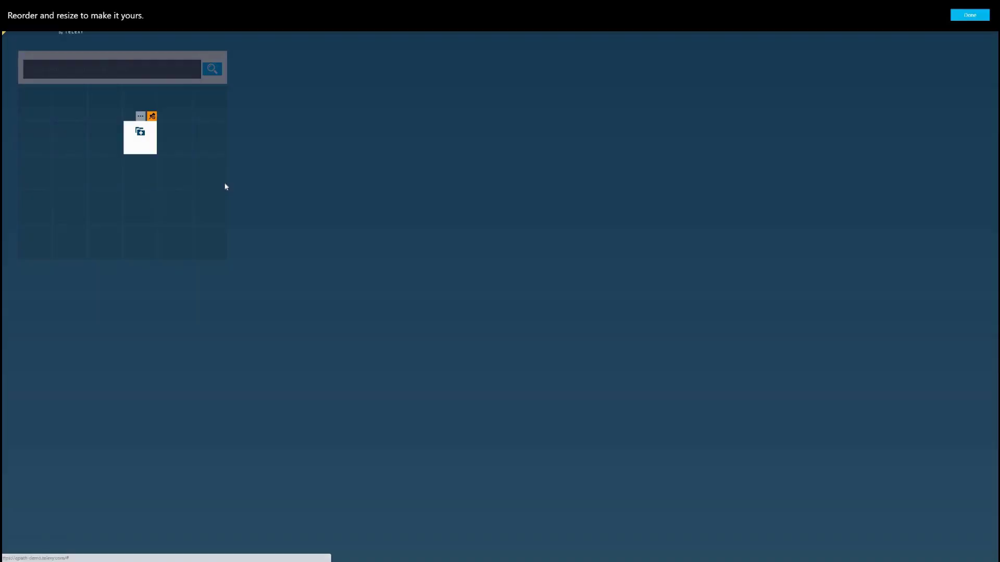
left_click(142, 118)
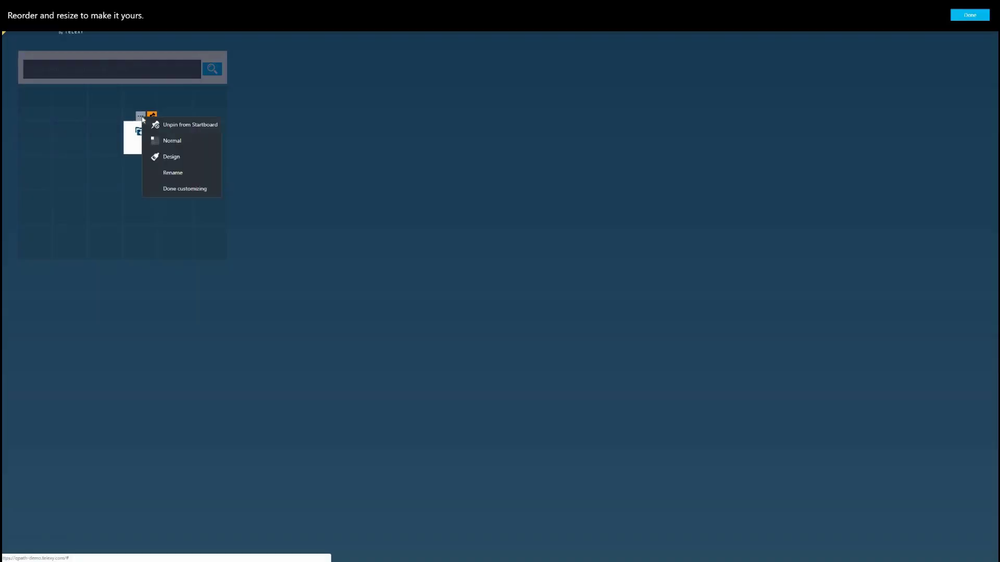
left_click(169, 157)
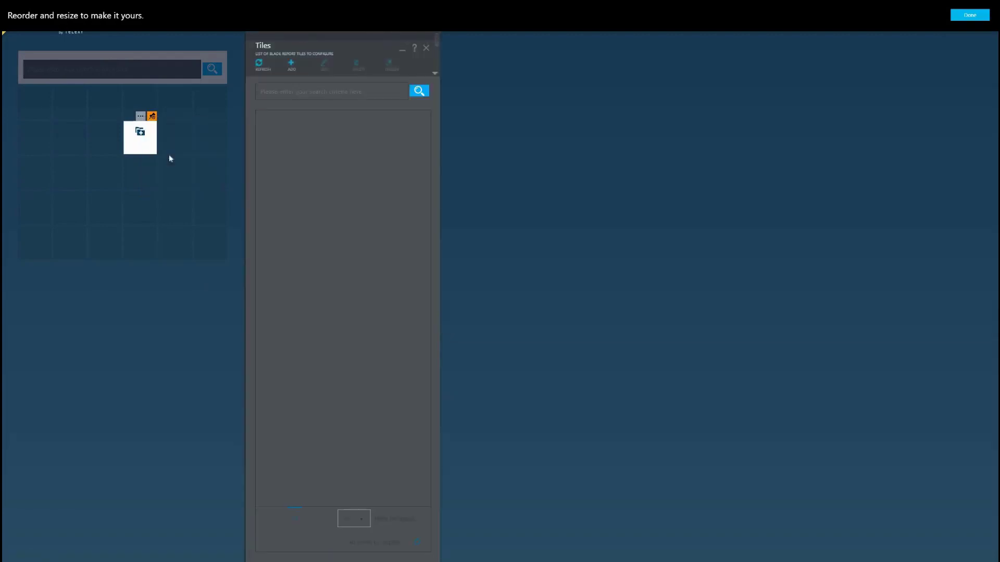
left_click(292, 66)
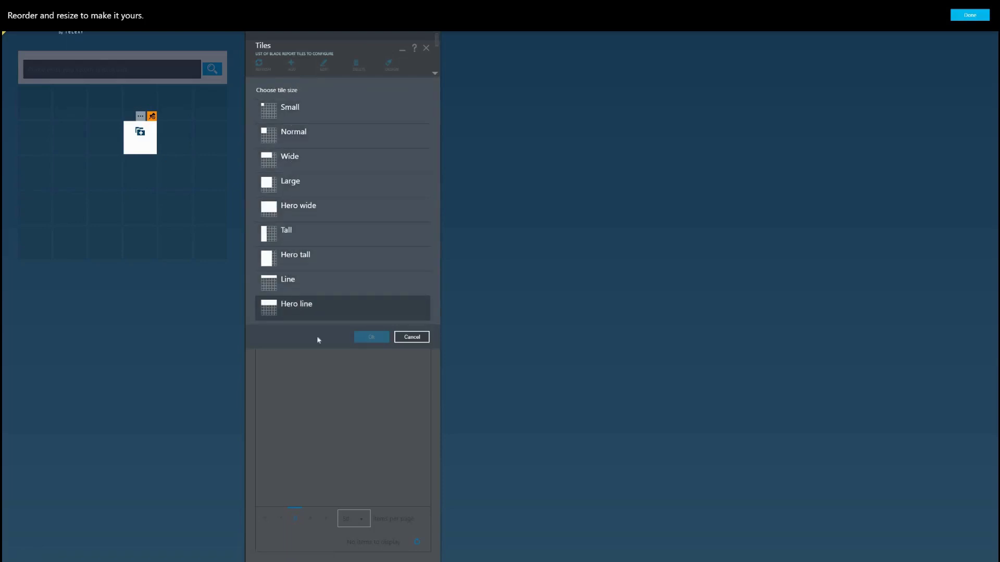
left_click(412, 338)
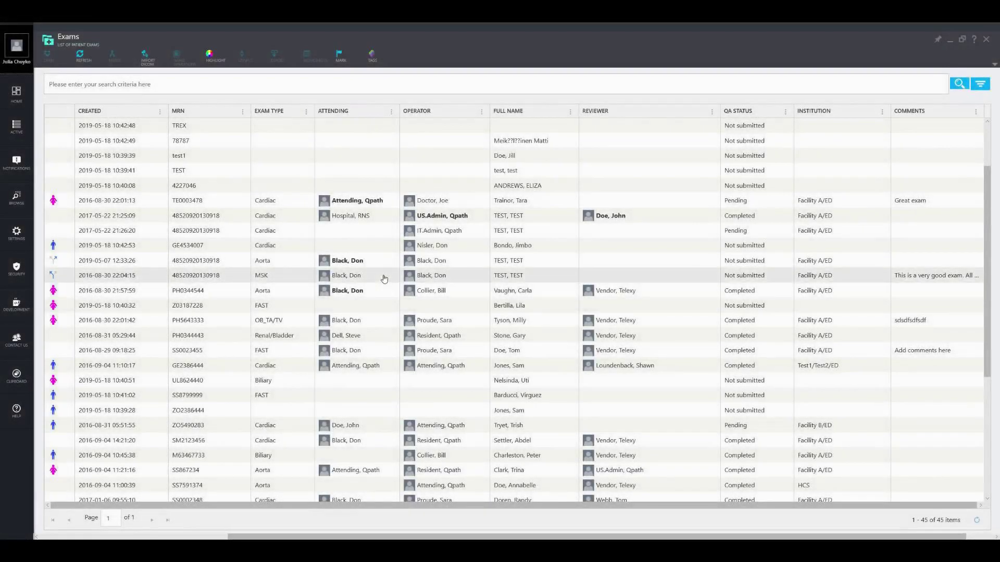
left_click(384, 279)
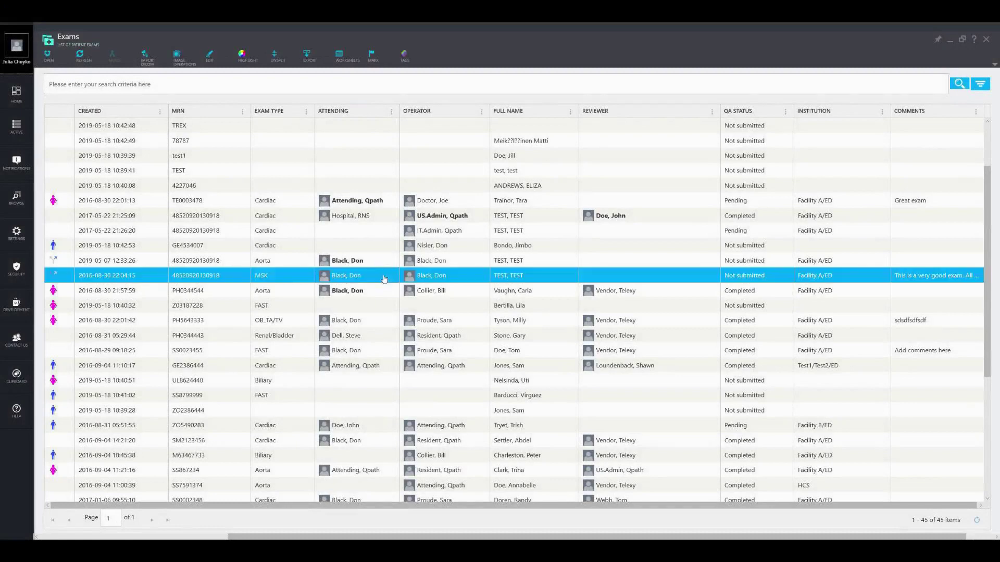
left_click(47, 56)
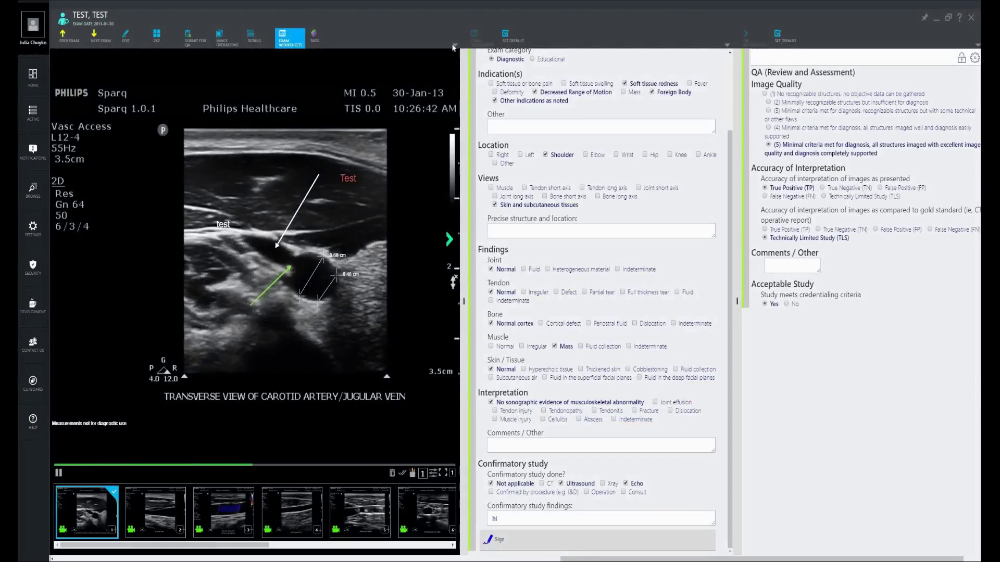
left_click(455, 45)
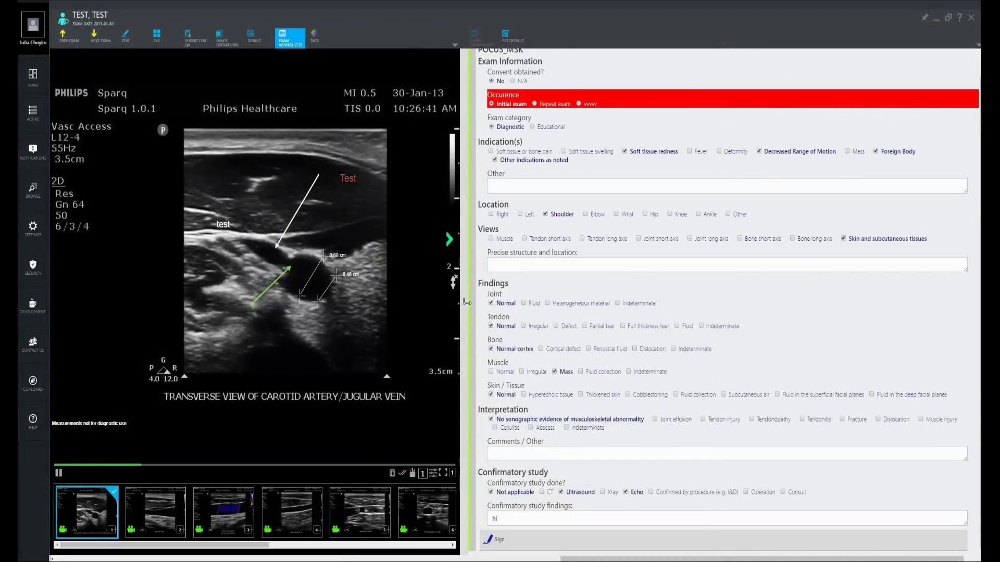
Show the QA worksheet beside the exam worksheet and hide the exam details row above the images.
mouse_move(464, 301)
left_mouse_down()
mouse_move(504, 315)
mouse_move(505, 301)
mouse_move(465, 301)
left_mouse_up()
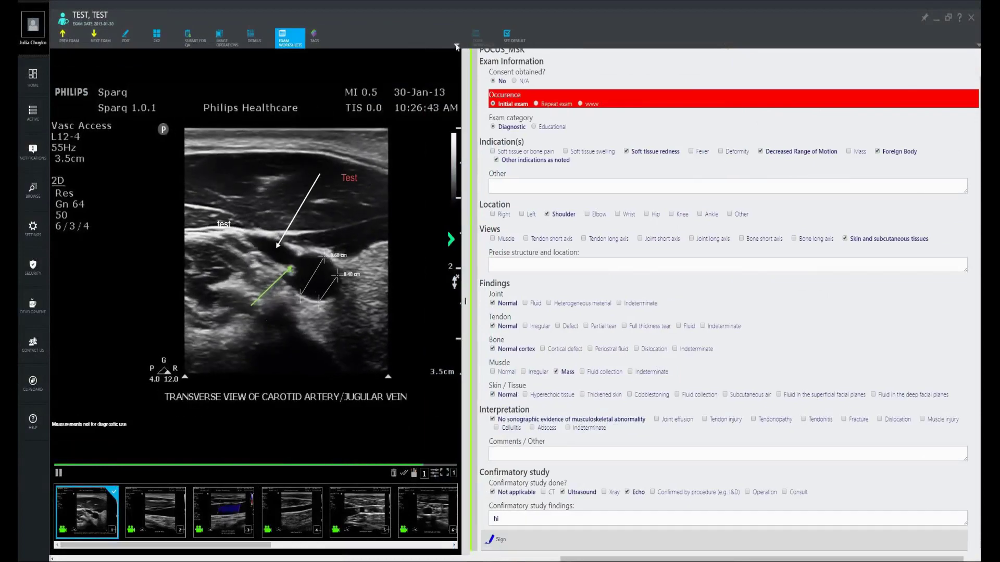
left_click(456, 46)
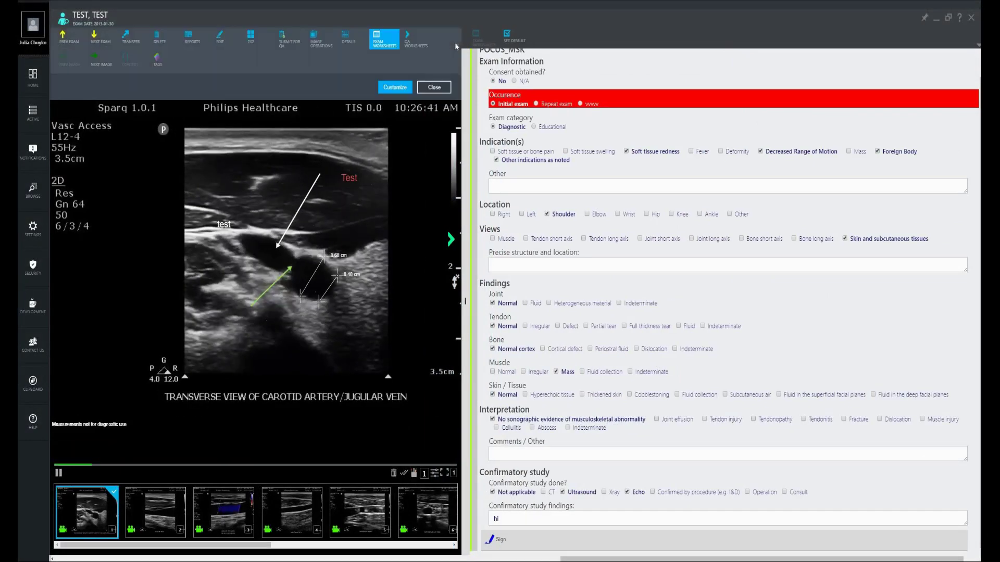
left_click(411, 45)
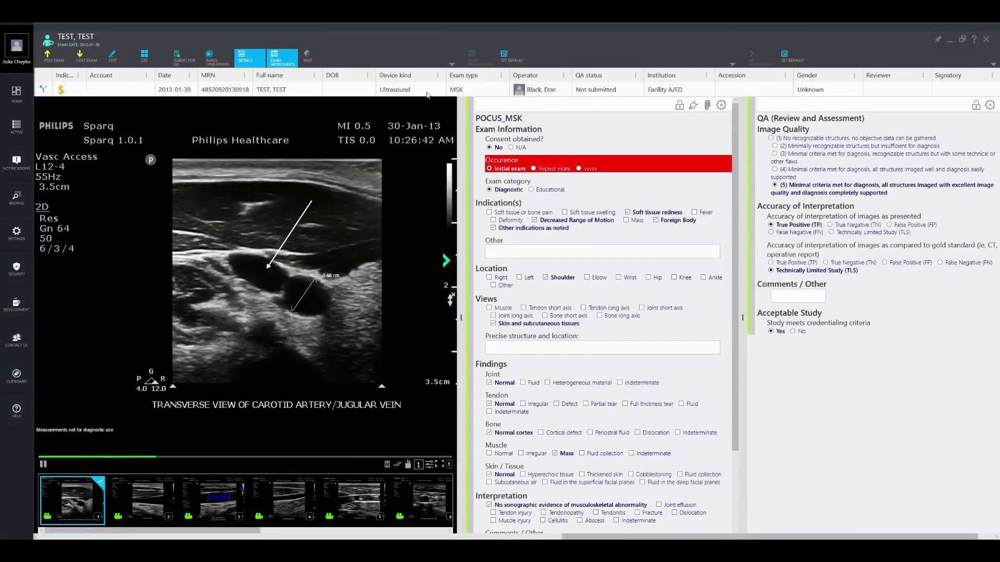
left_click(241, 61)
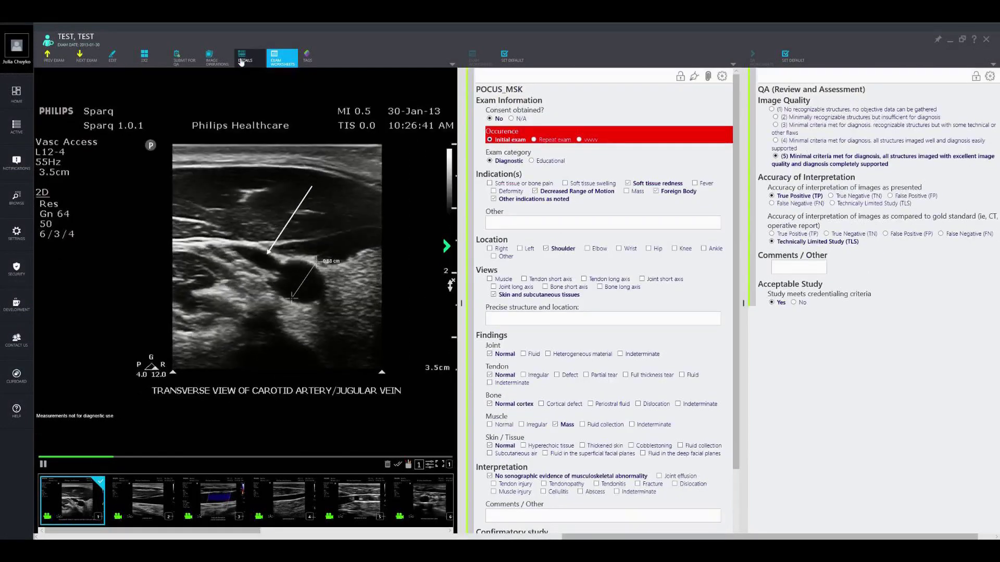
View the exam's second and third images, and switch to the 2x2 image layout and back to the single image.
left_click(135, 503)
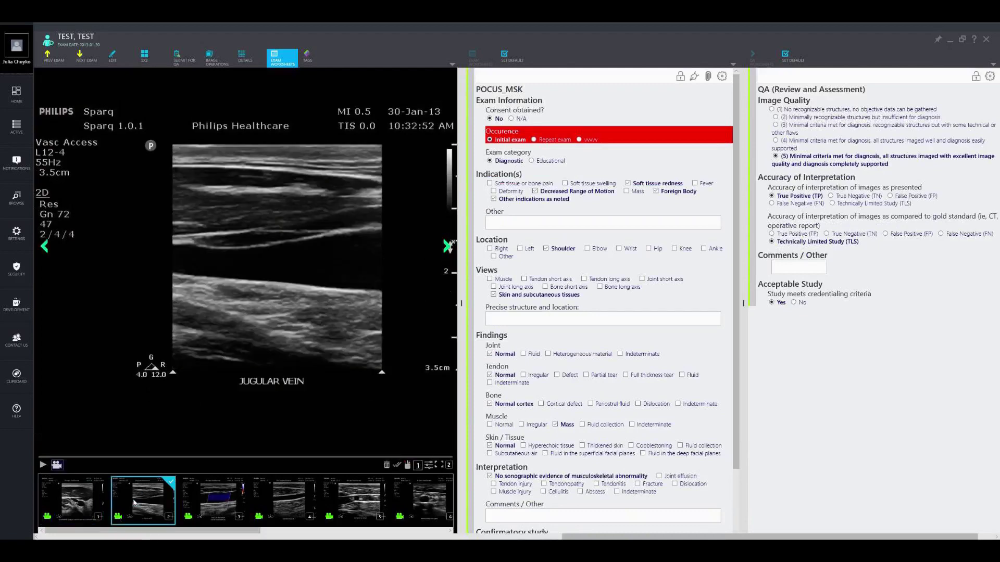
left_click(215, 502)
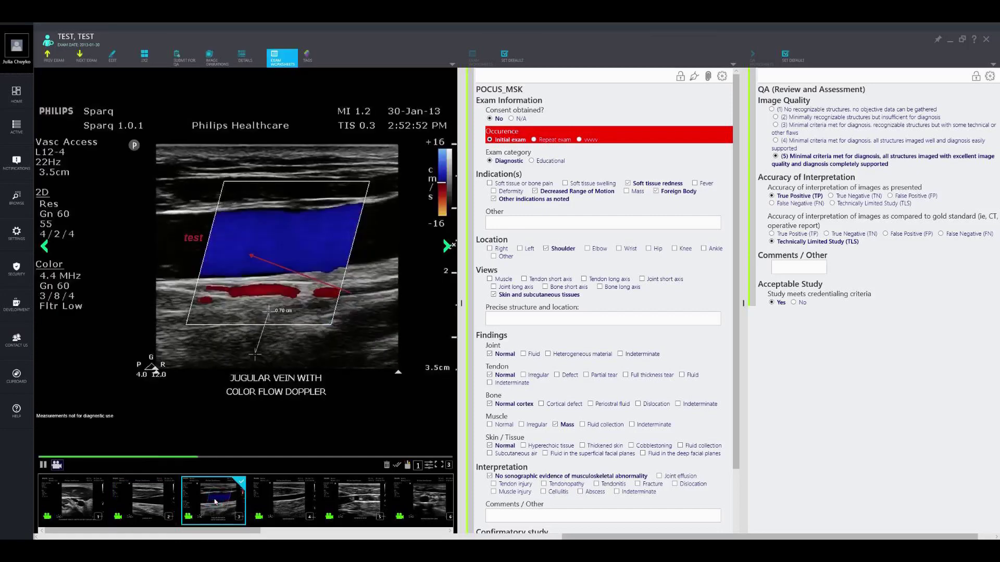
left_click(144, 56)
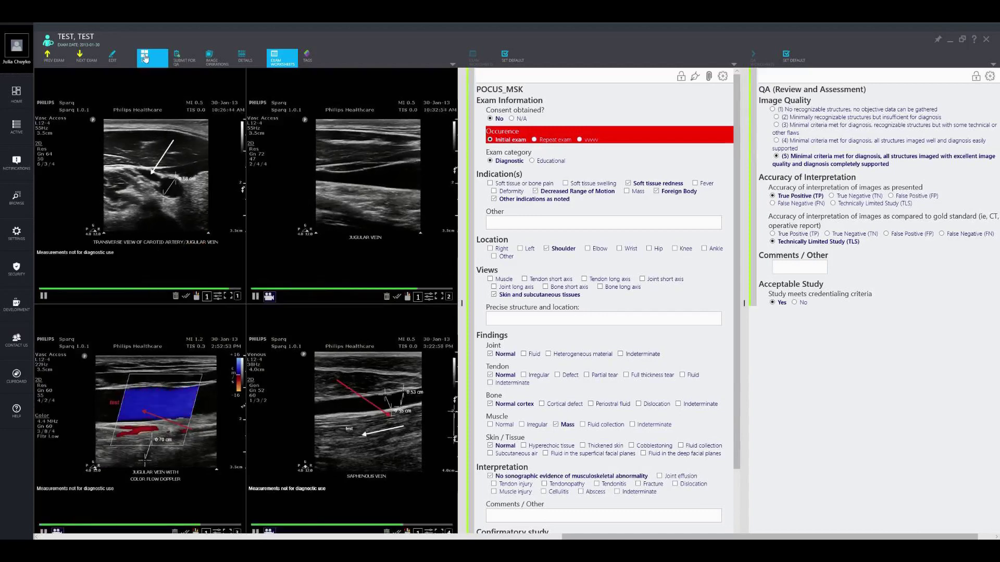
left_click(146, 58)
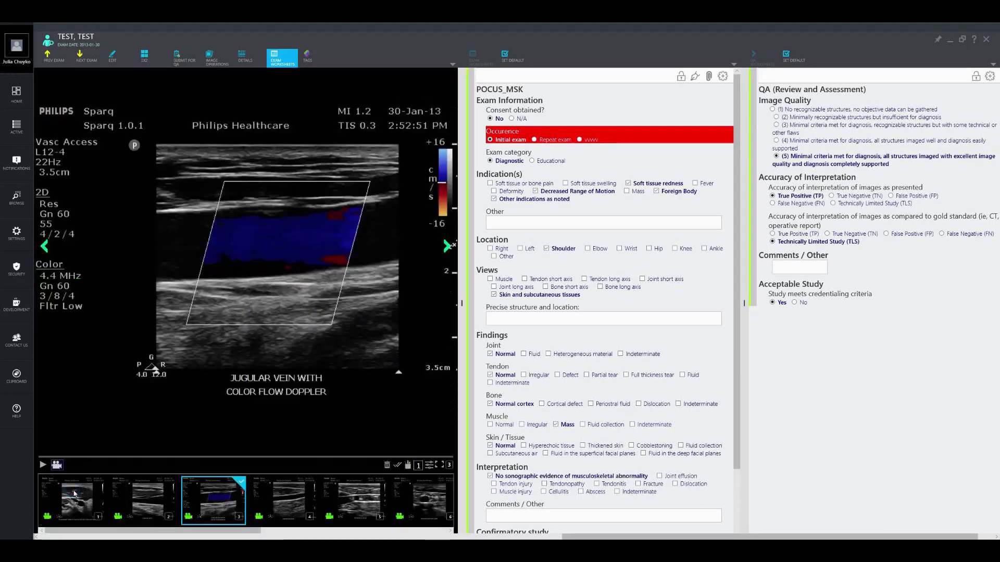
Pause the first image's clip and step it forward by frames, and view the image full screen before returning to the exam.
left_click(74, 493)
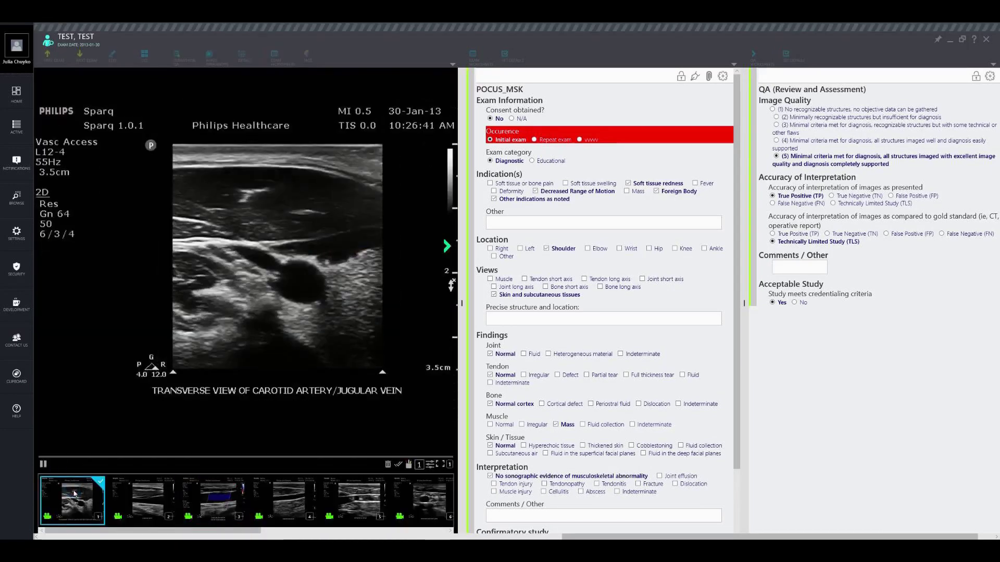
left_click(44, 465)
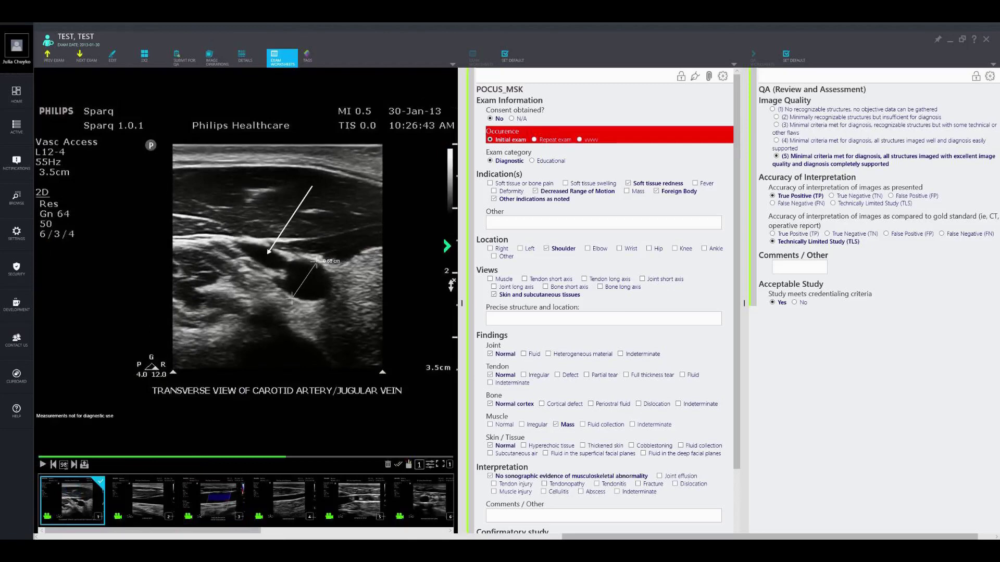
key("Right")
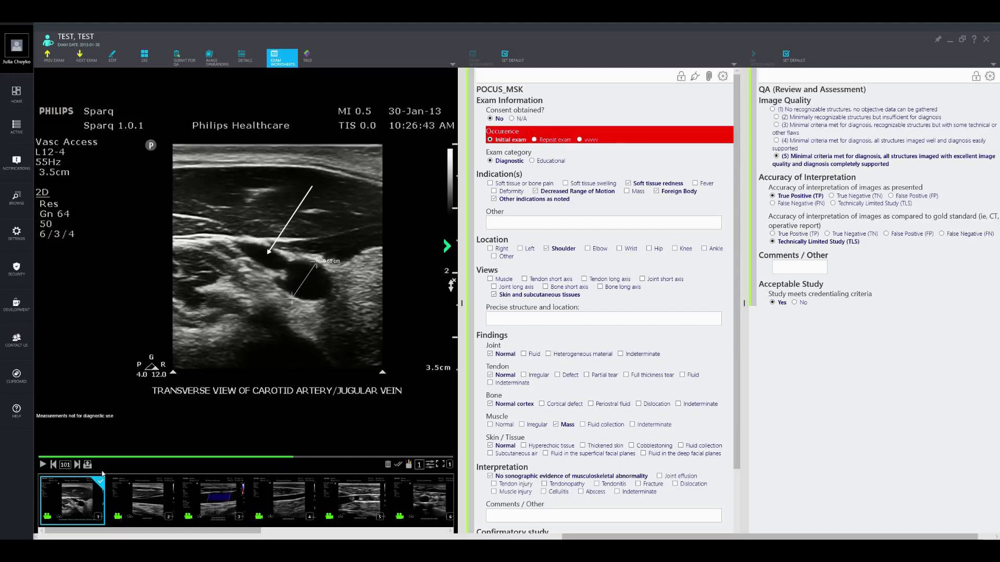
left_click(440, 465)
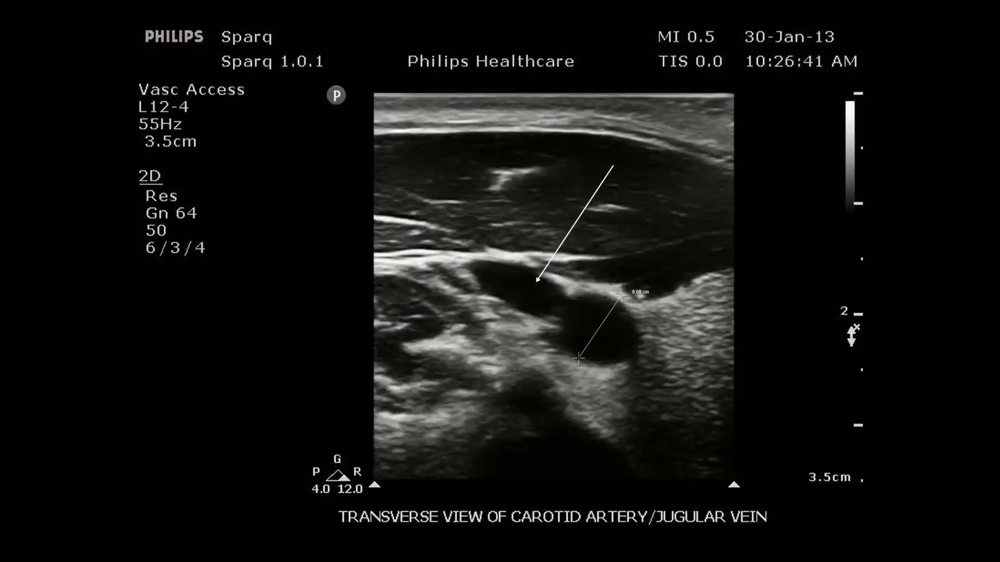
key("Escape")
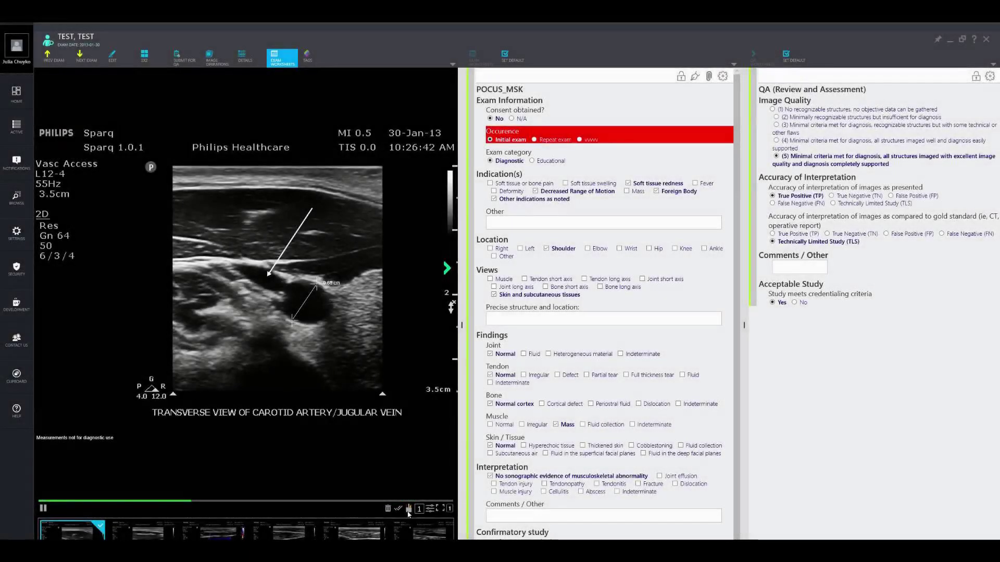
Turn on the annotation tools and place the text "Test" in the upper part of the first image, coloured red #d63131.
left_click(408, 509)
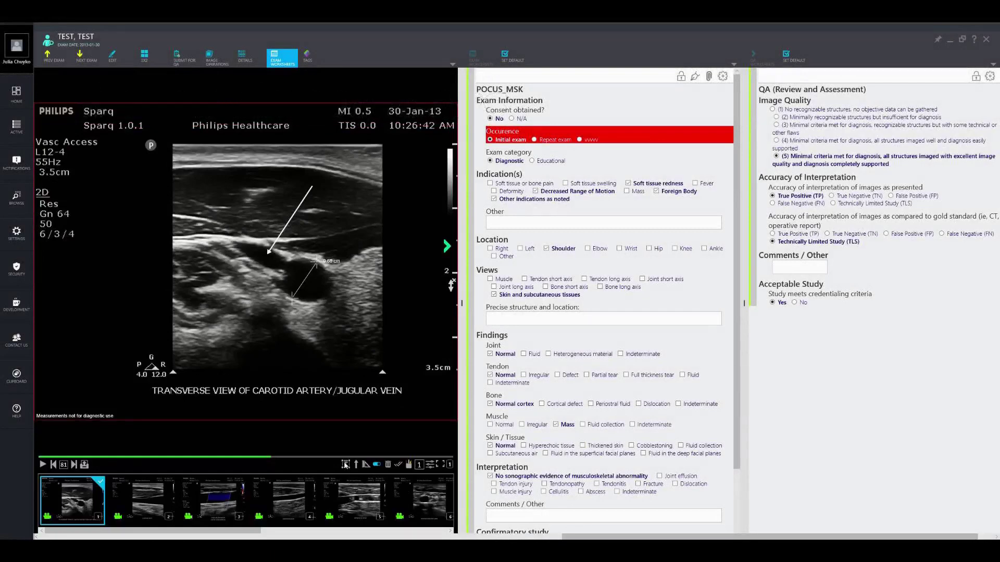
left_click(345, 464)
left_click(235, 184)
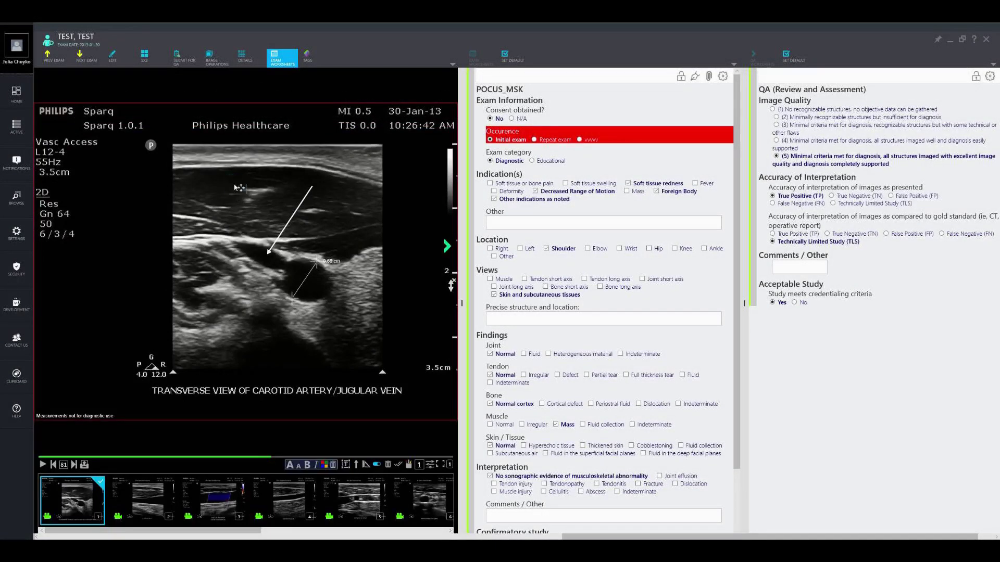
type("Test")
left_click(323, 464)
left_click(417, 372)
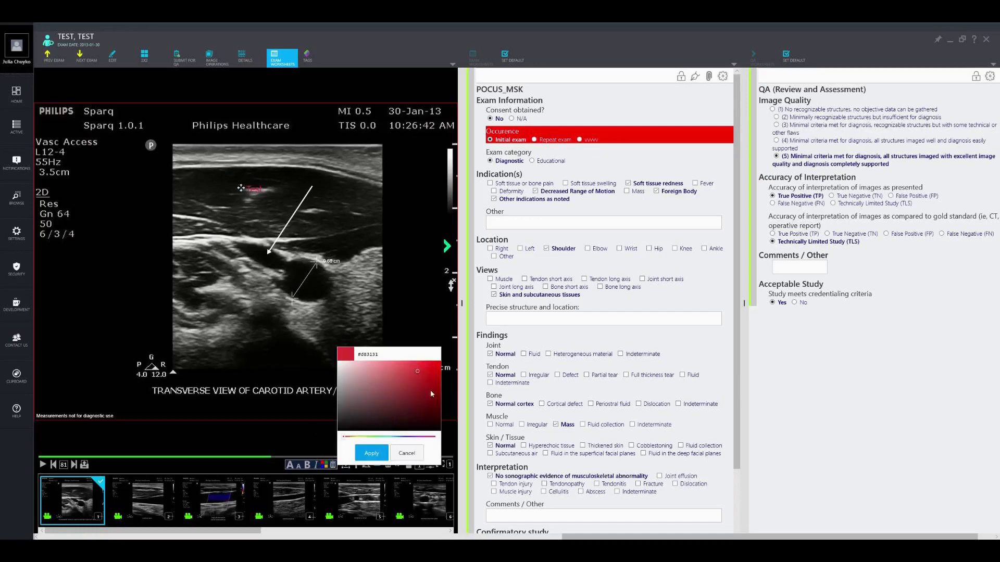
left_click(369, 453)
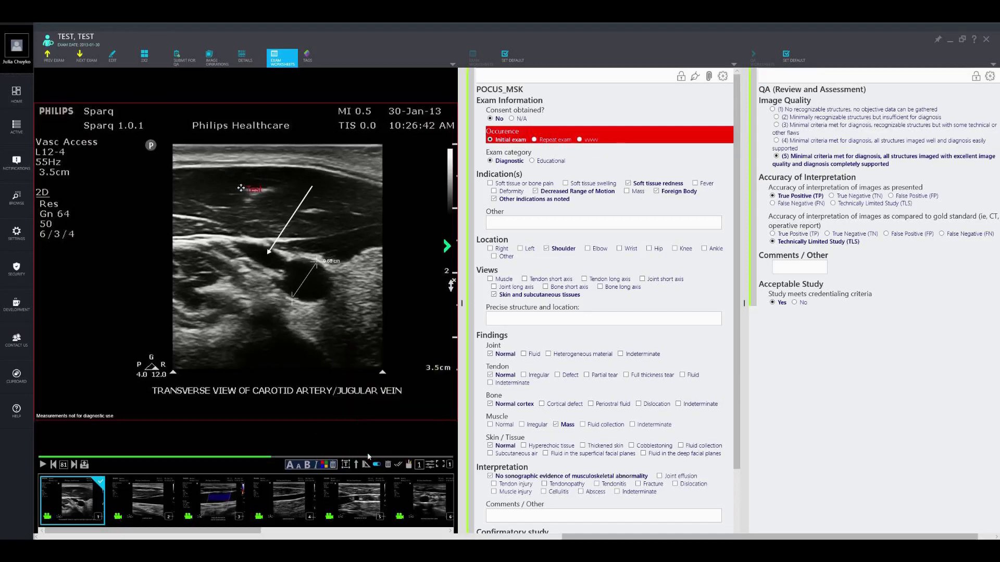
Try larger and smaller sizes for the Test annotation, move it slightly down, and delete it.
left_click(289, 465)
left_click(289, 465)
left_click(300, 466)
left_click_drag(241, 188, 241, 209)
key("Delete")
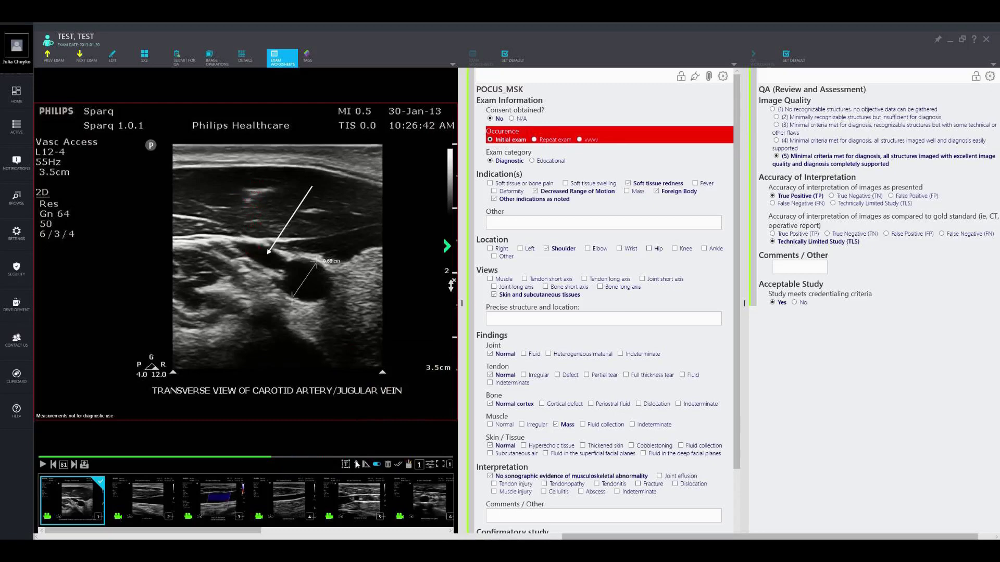
Draw an arrow pointing up and right to the dark vessel, colour it green, and toggle the annotations off and on.
left_click(356, 464)
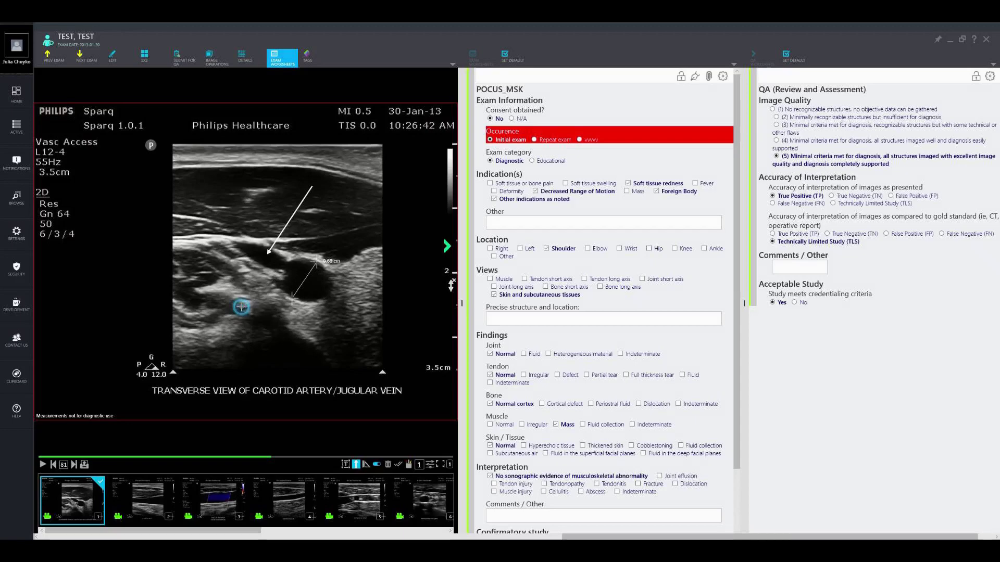
left_click_drag(241, 307, 282, 271)
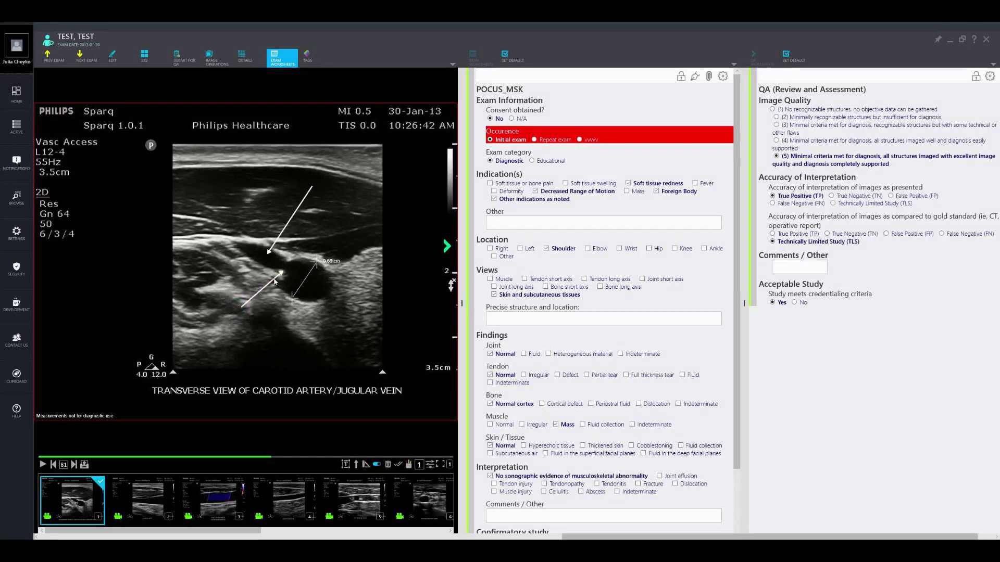
left_click(276, 283)
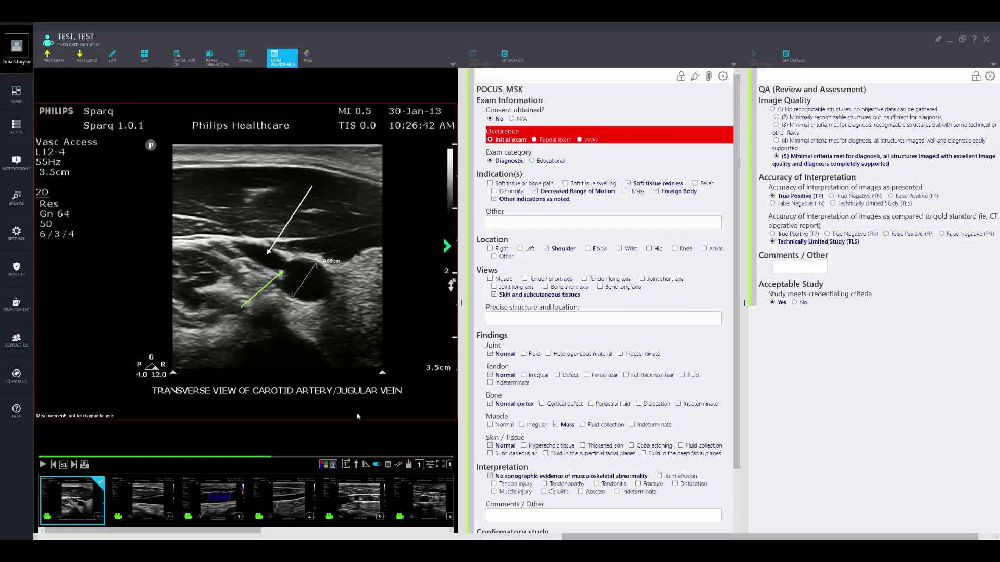
left_click(375, 467)
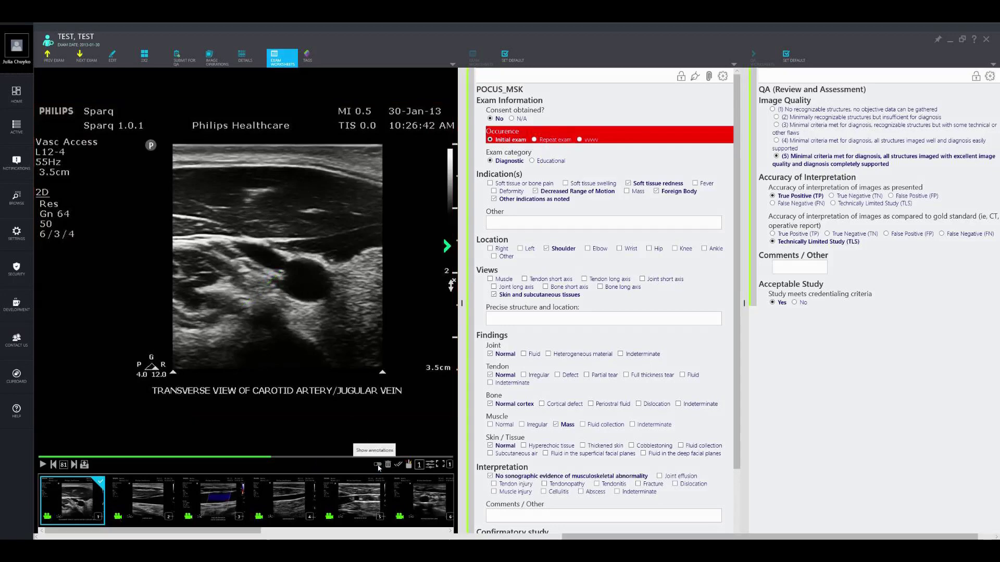
left_click(379, 466)
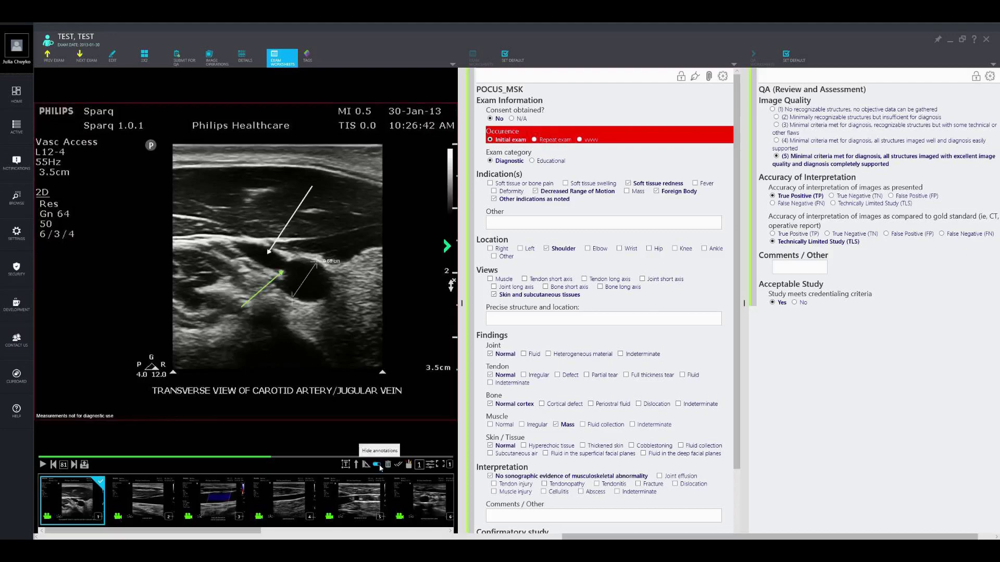
Try higher brightness and contrast on the image, reset both to their defaults, and close the adjustment.
left_click(431, 465)
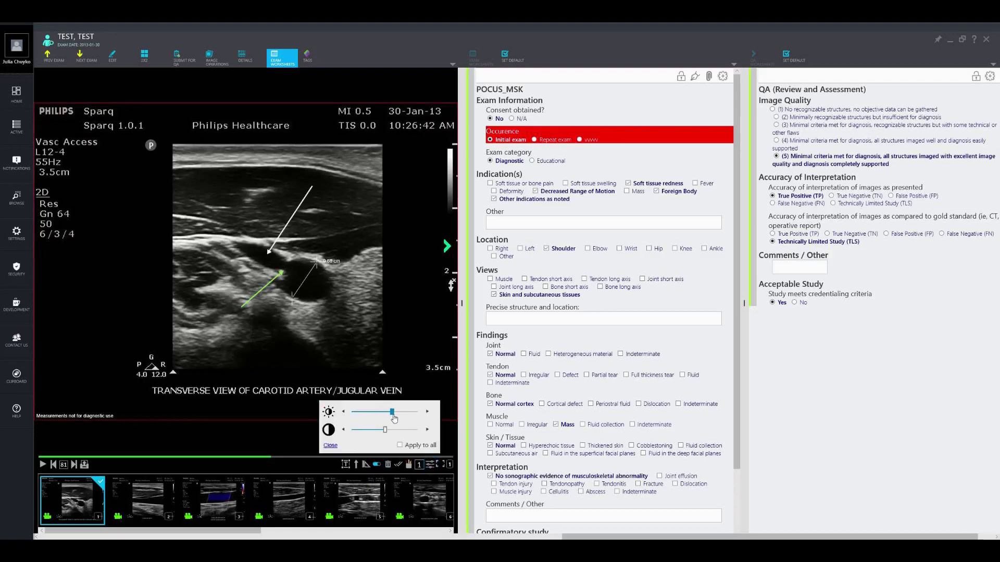
left_click_drag(394, 418, 396, 432)
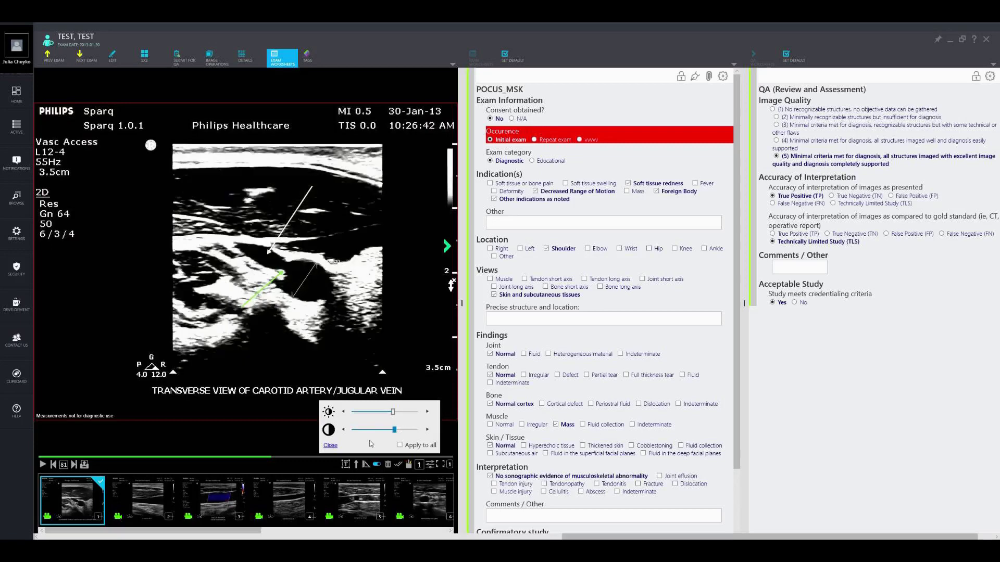
left_click(329, 412)
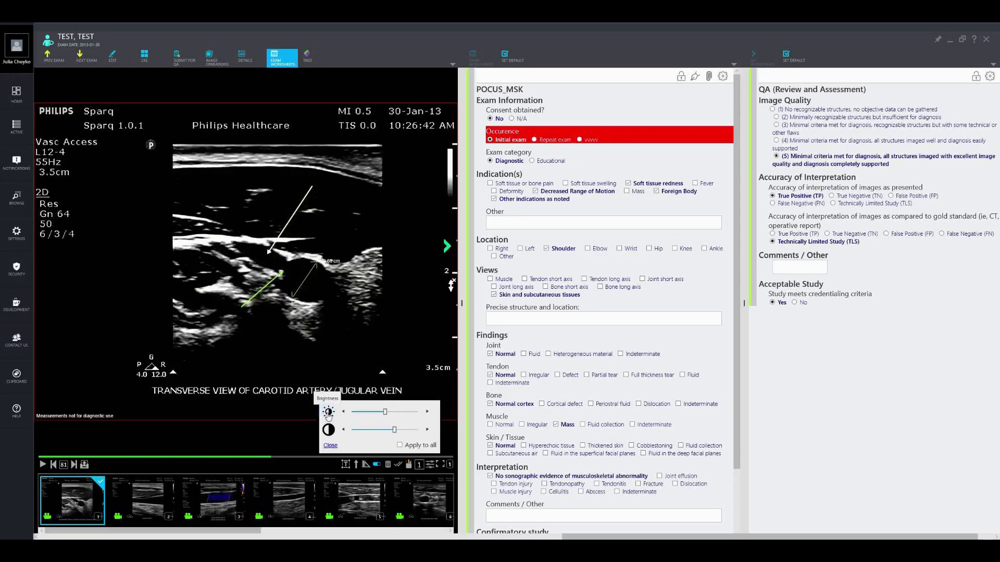
left_click(329, 430)
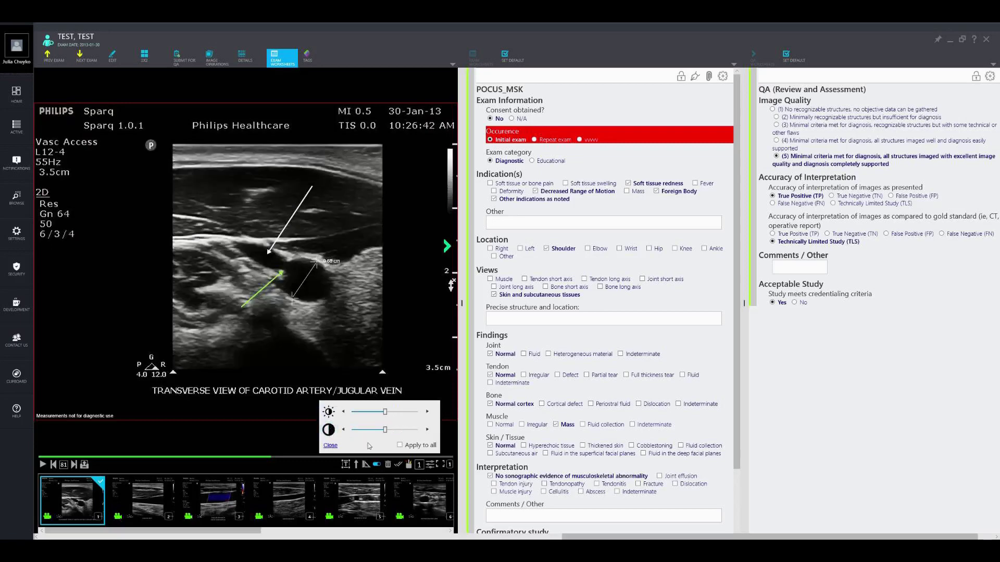
left_click(331, 446)
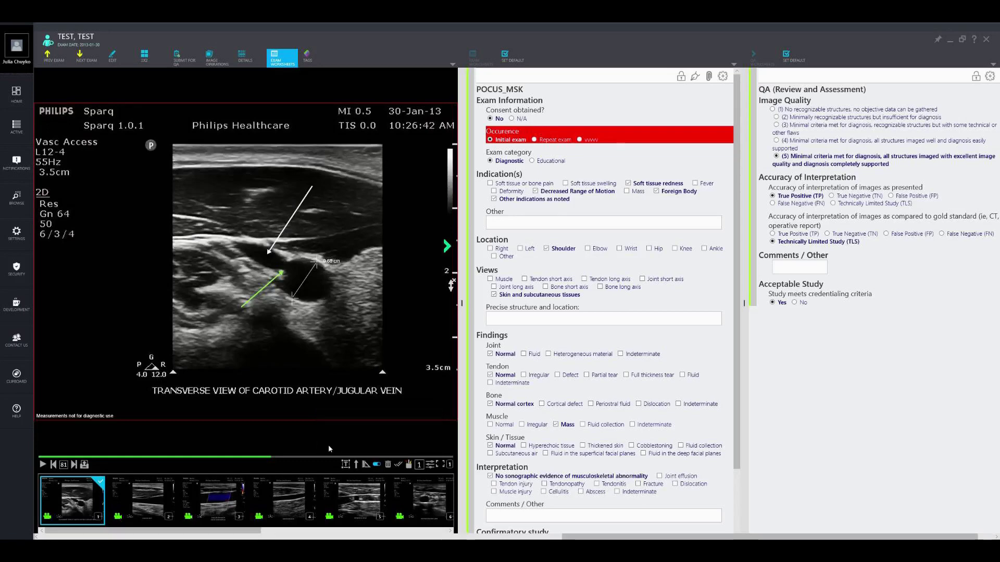
Open the image operations for the exam and choose the first image for splitting into another exam.
left_click(209, 58)
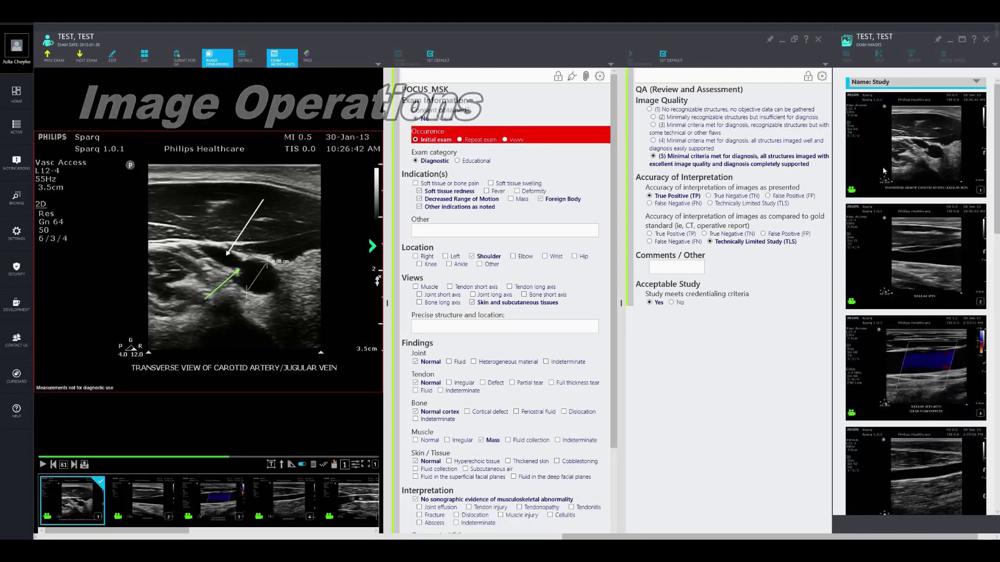
scroll(901, 176, "down", 1)
scroll(901, 176, "up", 1)
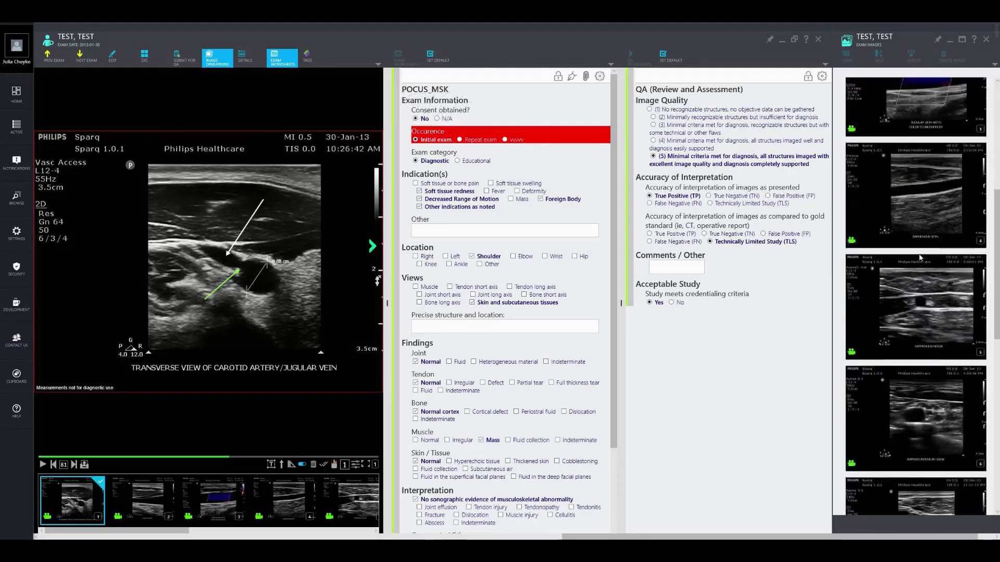
left_click(916, 165)
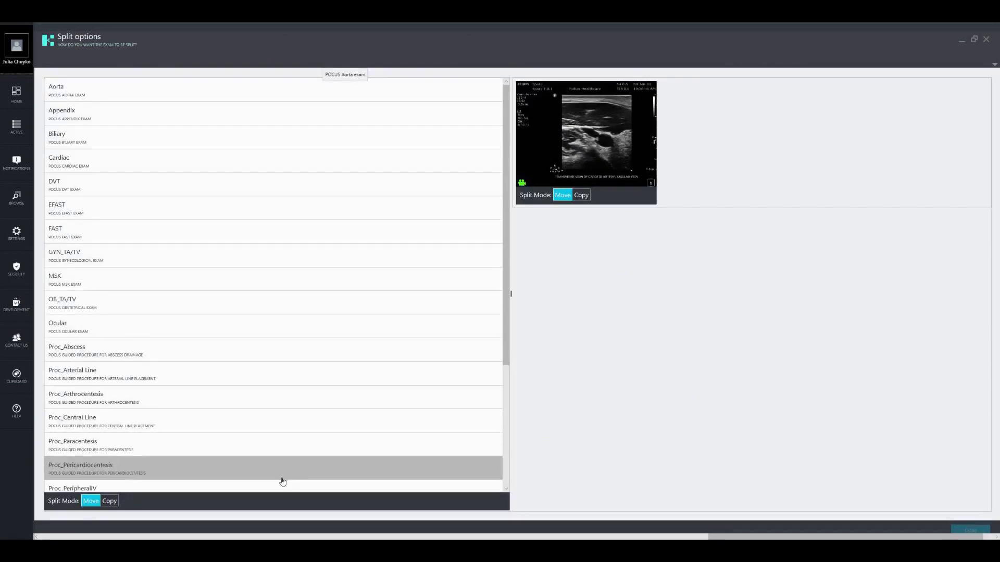
Split the chosen image into a new Aorta exam, with Copy as the split mode for both the exam and the image.
left_click(278, 95)
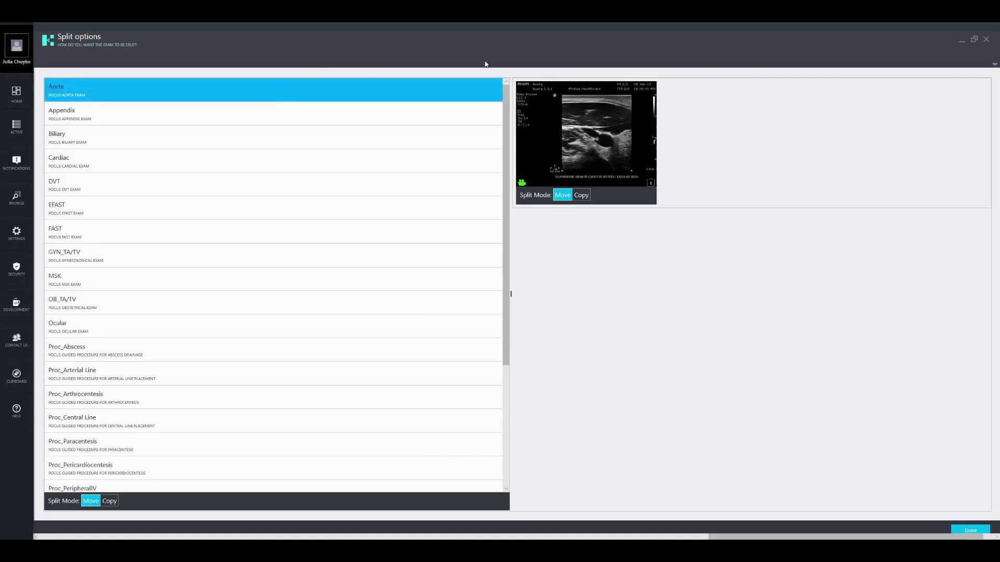
left_click(580, 196)
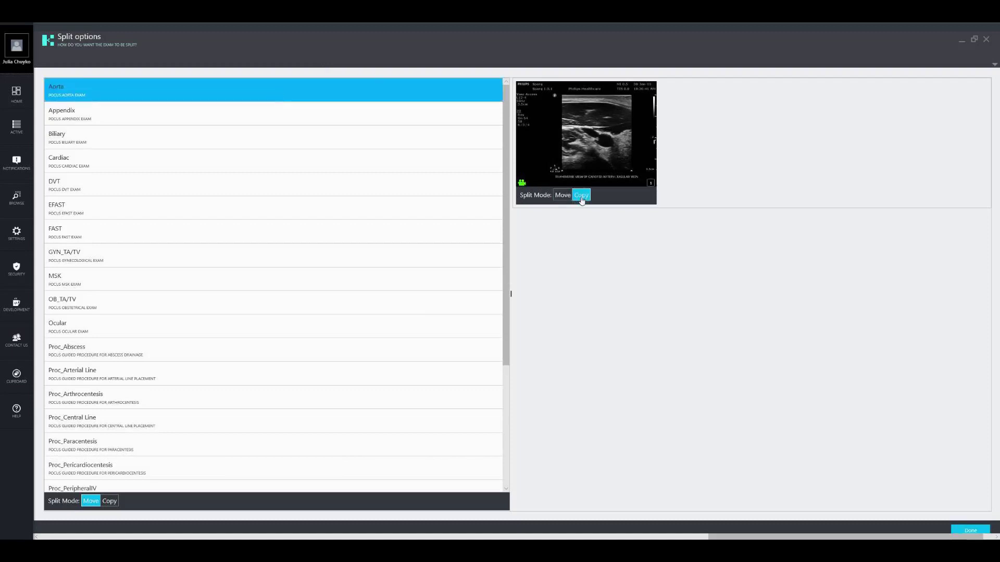
left_click(110, 500)
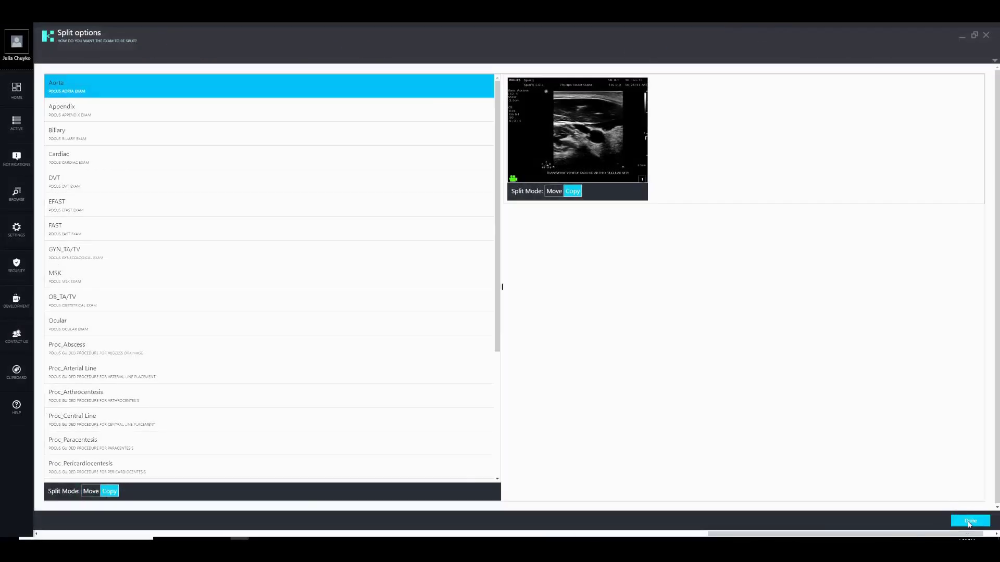
left_click(969, 521)
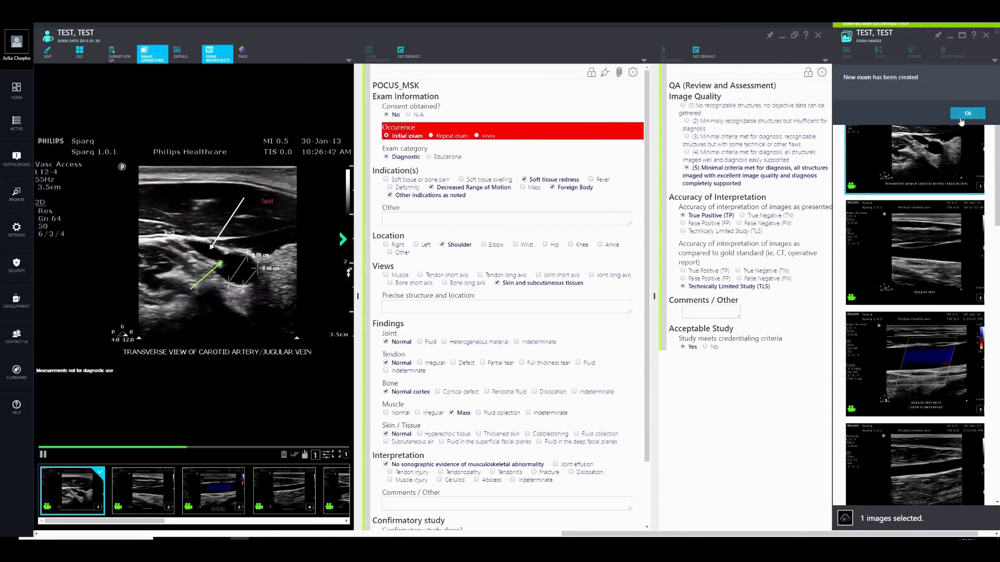
Acknowledge the new exam's creation and check the link between the original and split exams in the exam list.
left_click(966, 113)
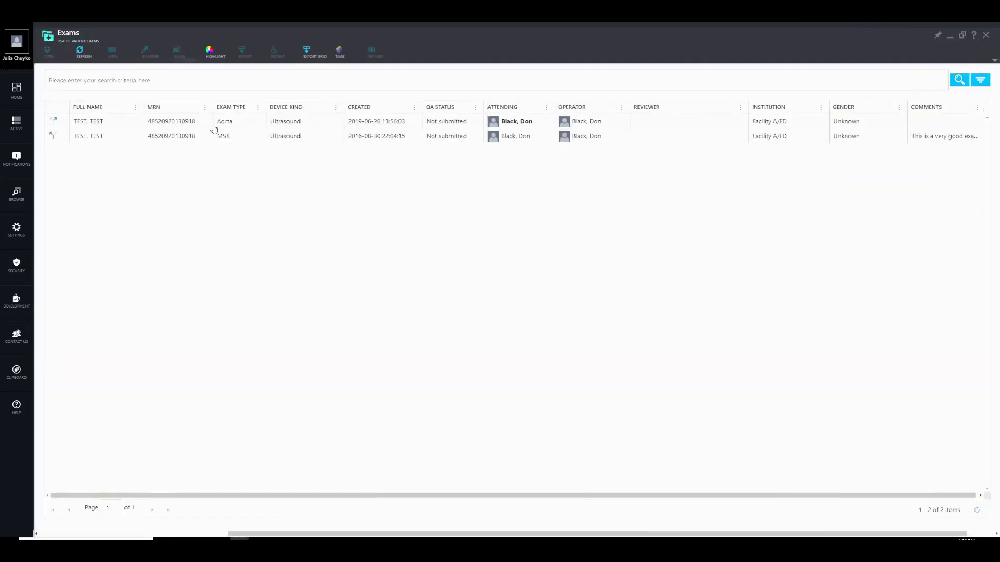
left_click(54, 126)
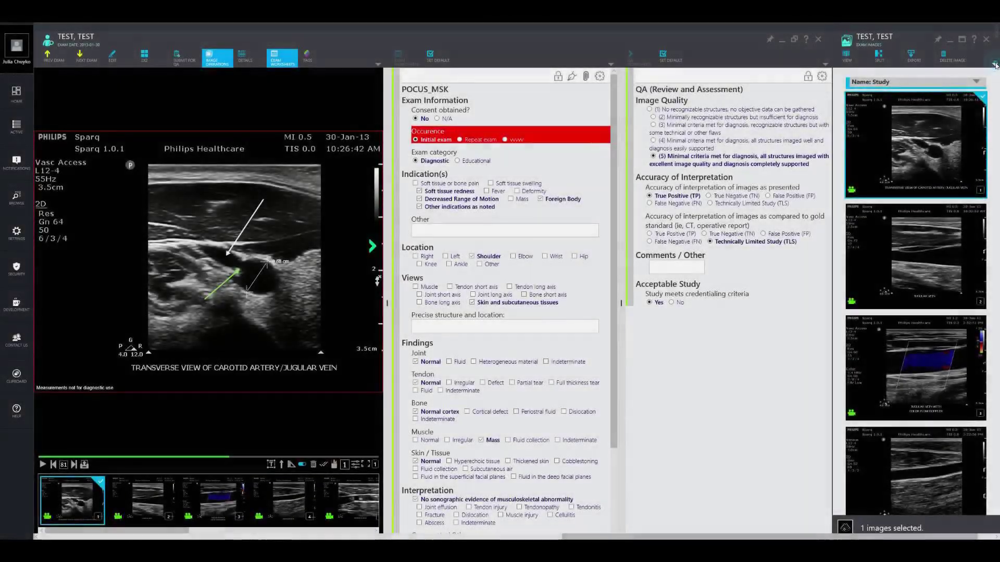
Look over the additional exam image operations, then place the selected image on the clipboard and view the clipboard contents.
left_click(994, 65)
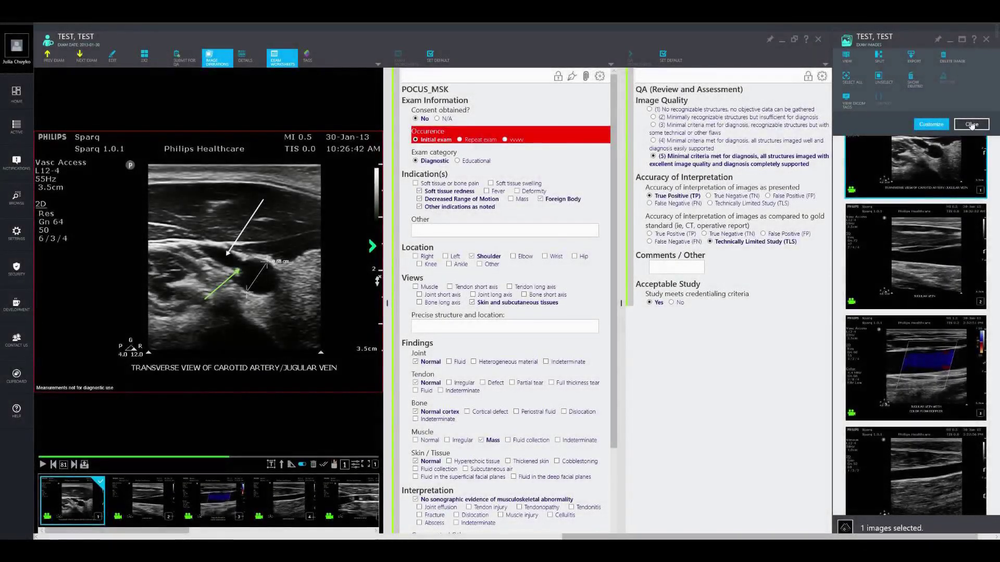
left_click(972, 124)
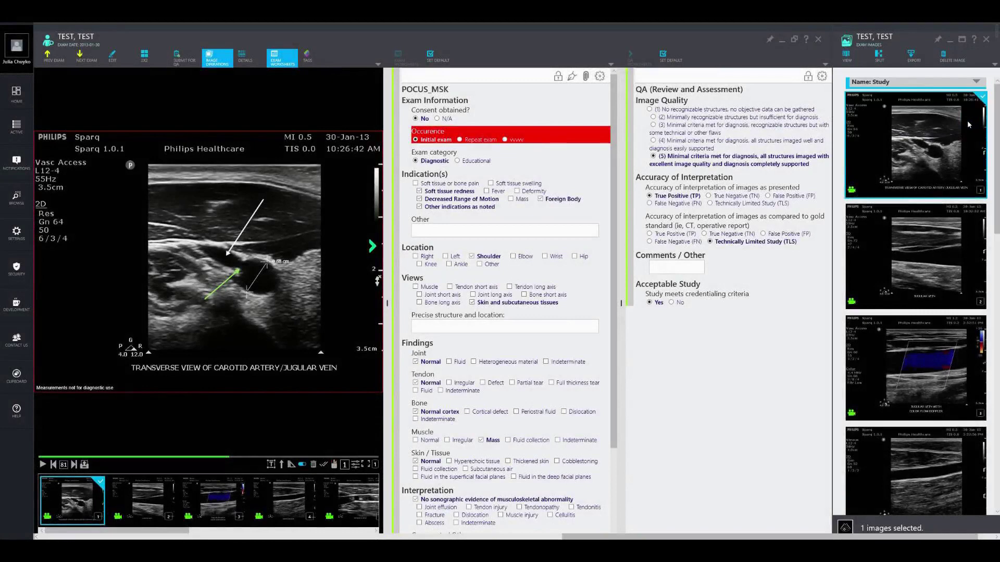
left_click_drag(652, 500, 165, 452)
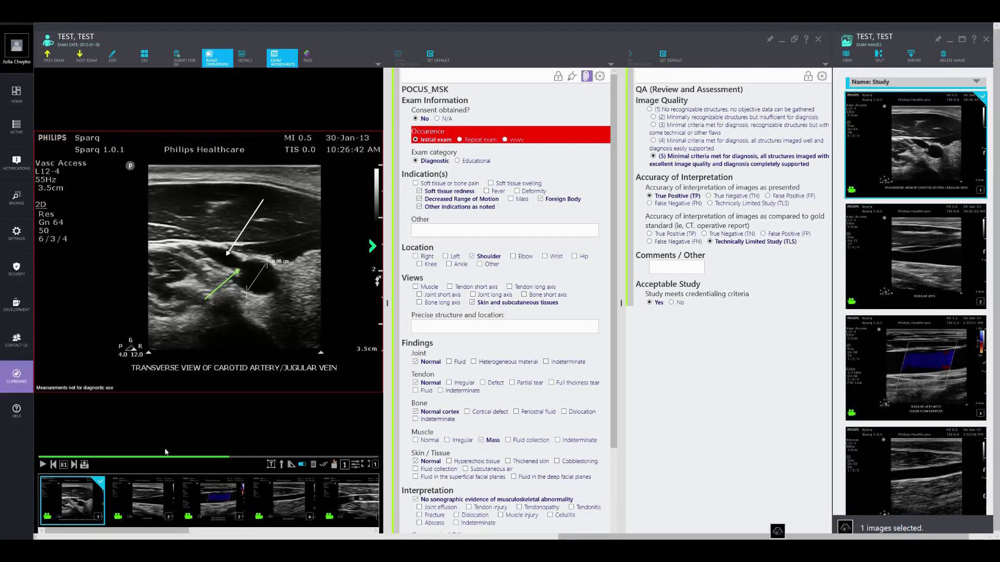
left_click_drag(56, 412, 19, 382)
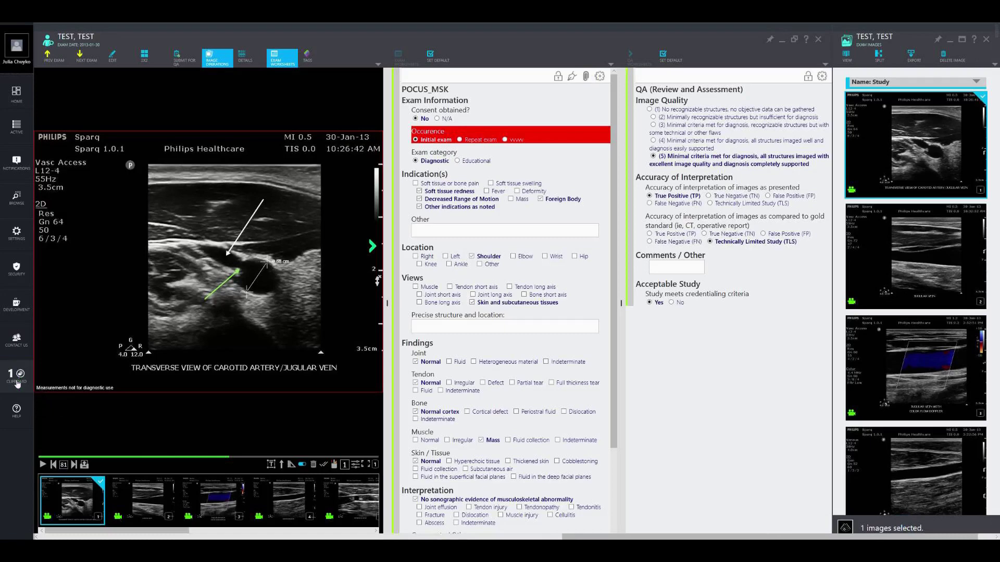
left_click(19, 378)
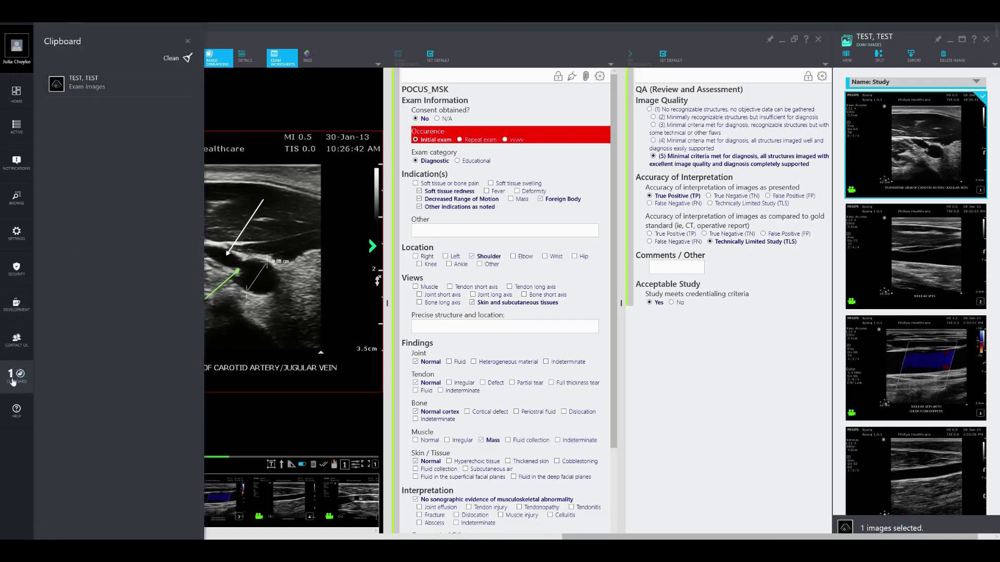
Attach the exam image from the clipboard to the Very good images entry in the Library.
left_click(16, 198)
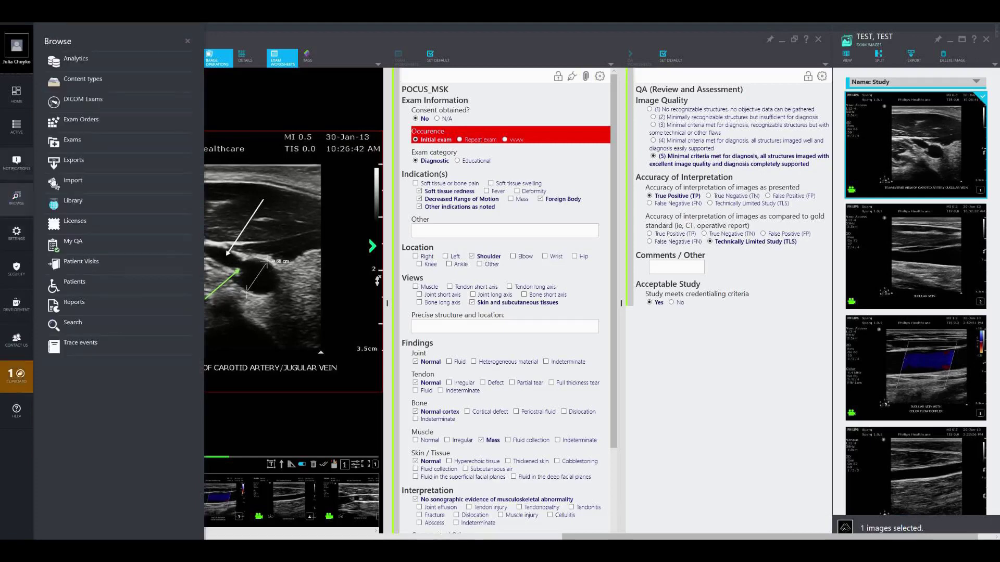
left_click(73, 201)
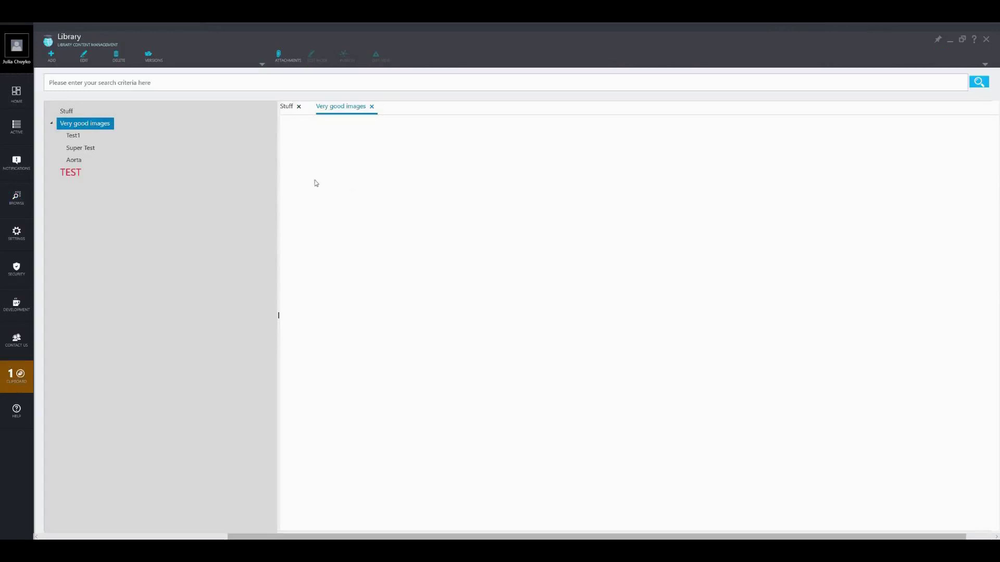
left_click(284, 56)
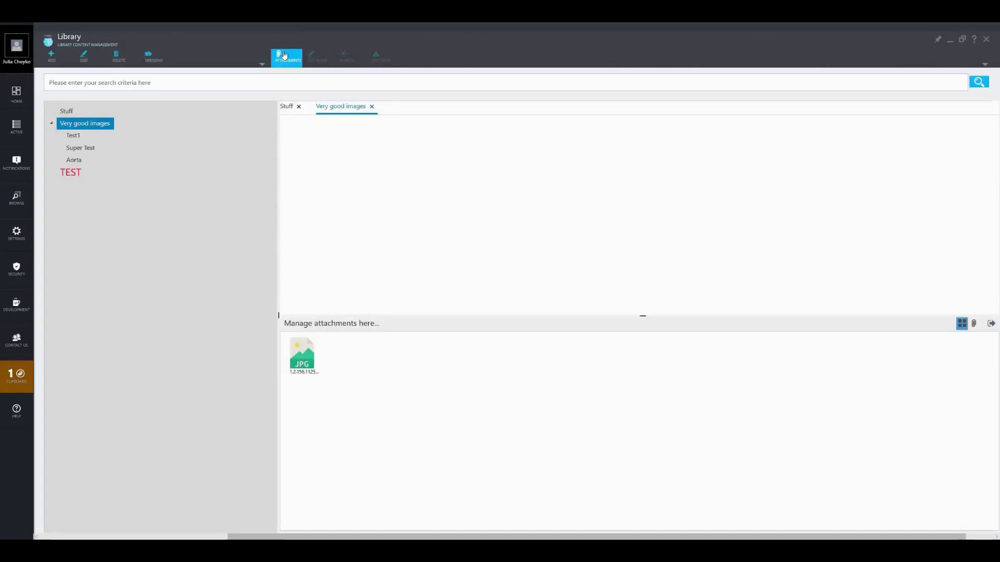
left_click(15, 385)
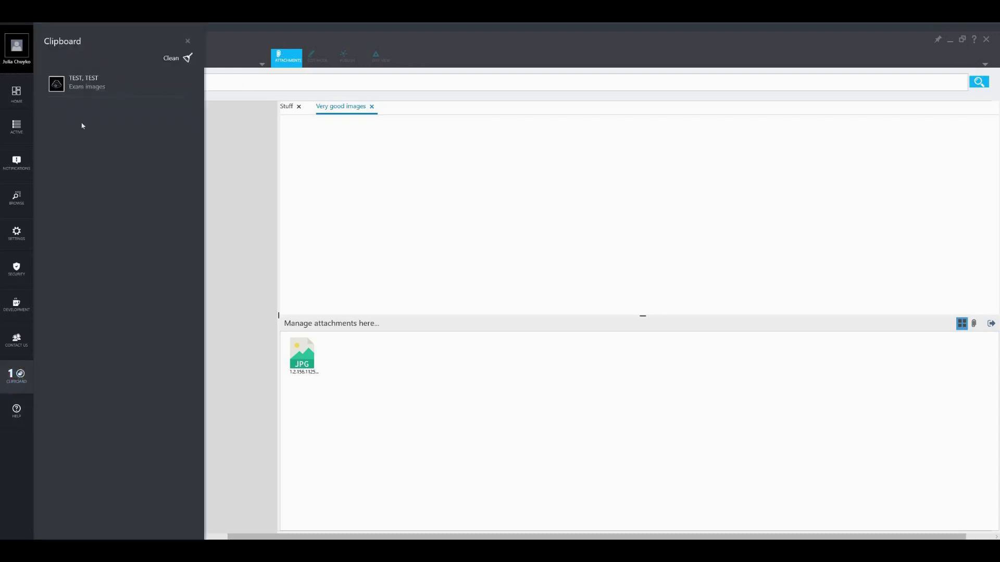
left_click_drag(60, 88, 337, 368)
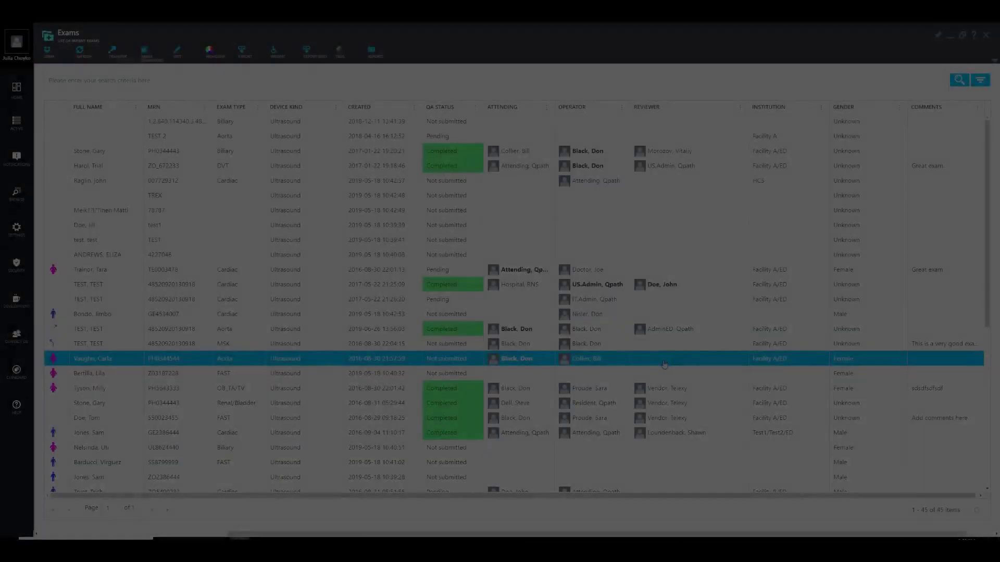
Open the highlighted Aorta exam, set Diagnostic, Tachycardia and an Echo confirmatory study in its POCUS_Aorta worksheet, and sign it.
double_click(663, 361)
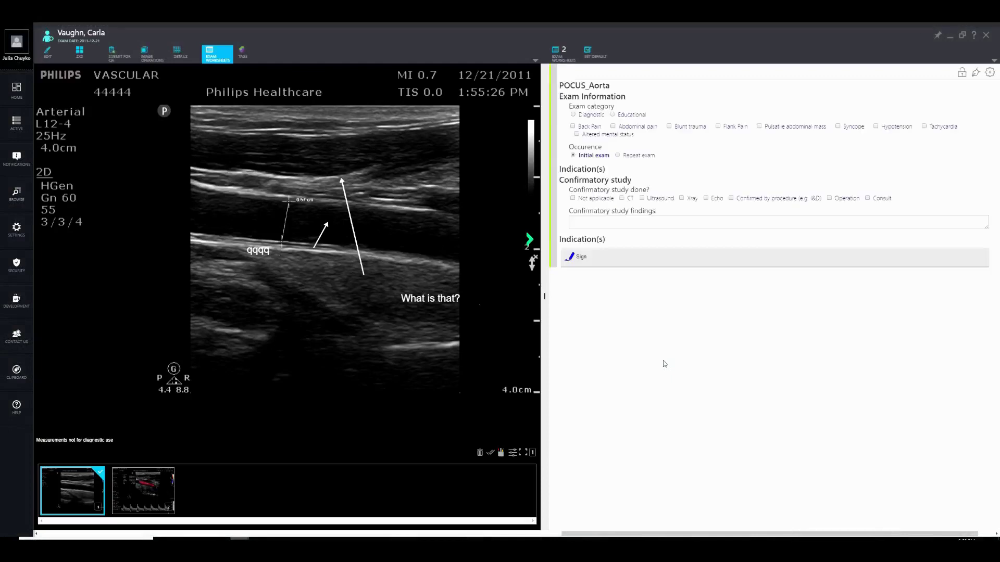
left_click(574, 115)
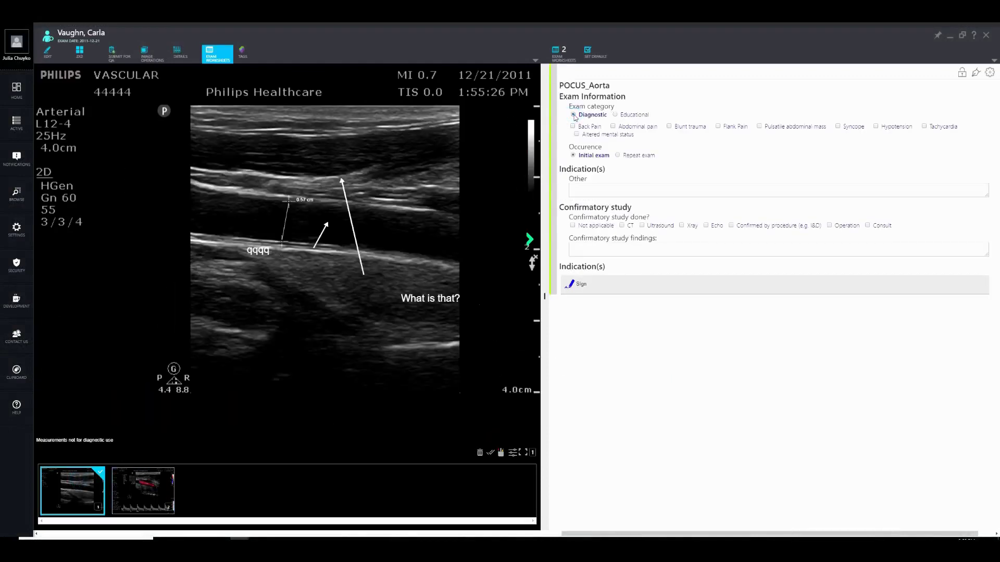
left_click(924, 127)
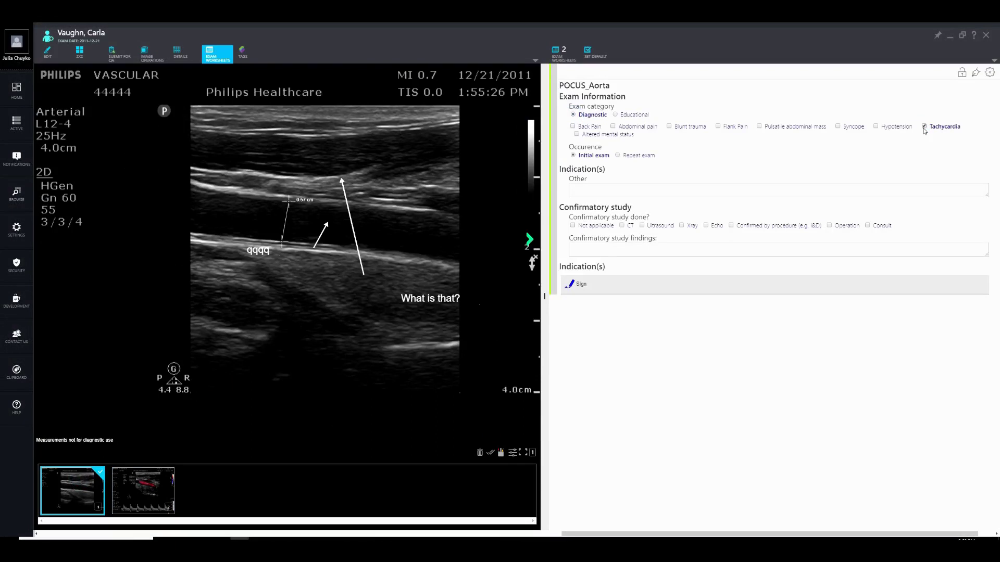
left_click(706, 226)
left_click(571, 286)
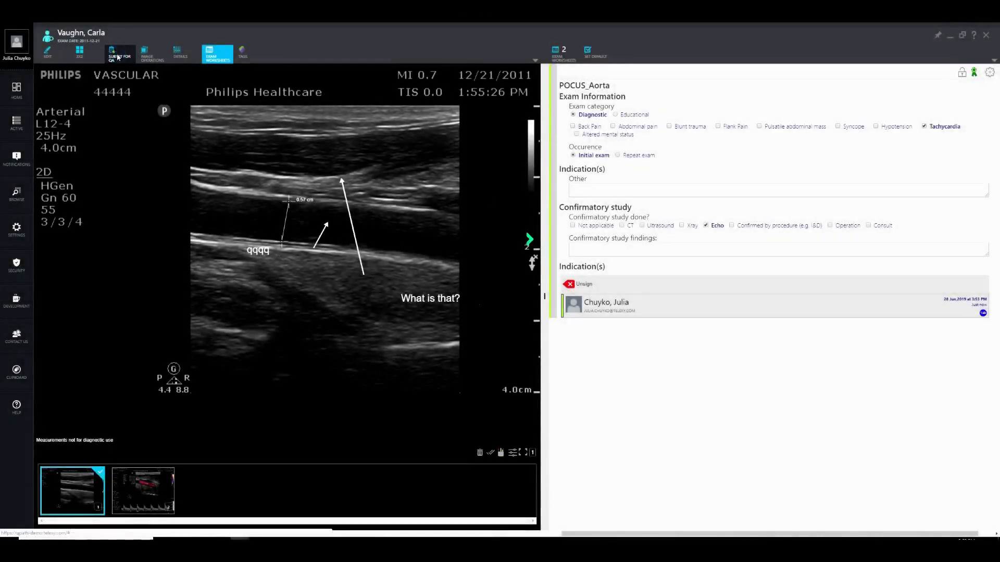
Submit the exam for QA with status change email notifications and the ED administrator account as reviewer, and close the exam.
left_click(116, 54)
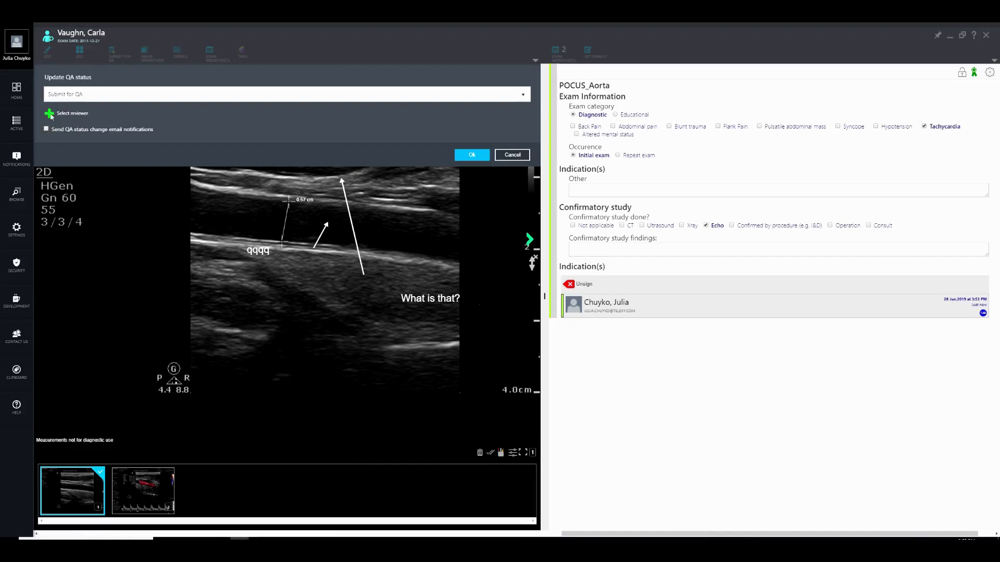
left_click(47, 129)
left_click(50, 114)
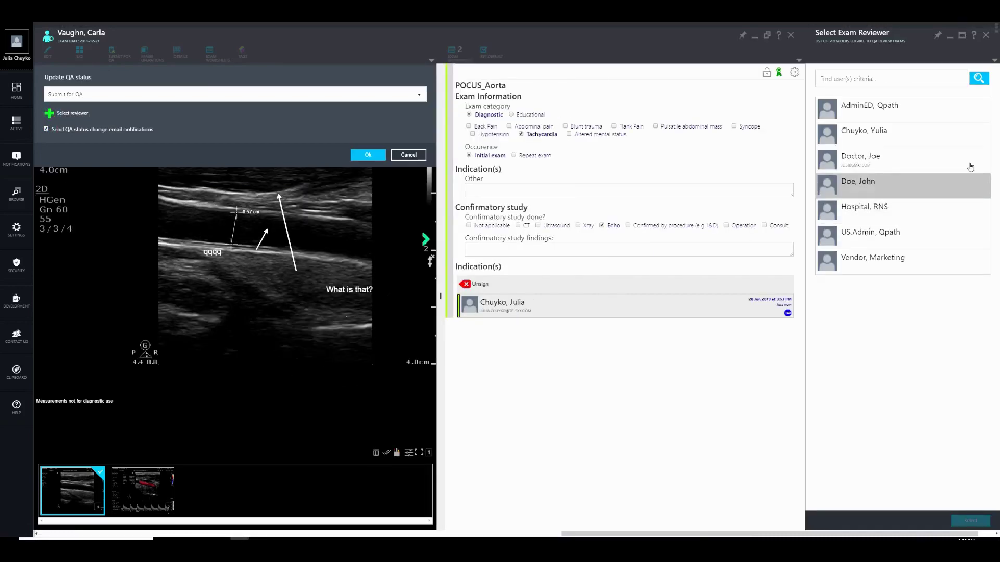
left_click(949, 111)
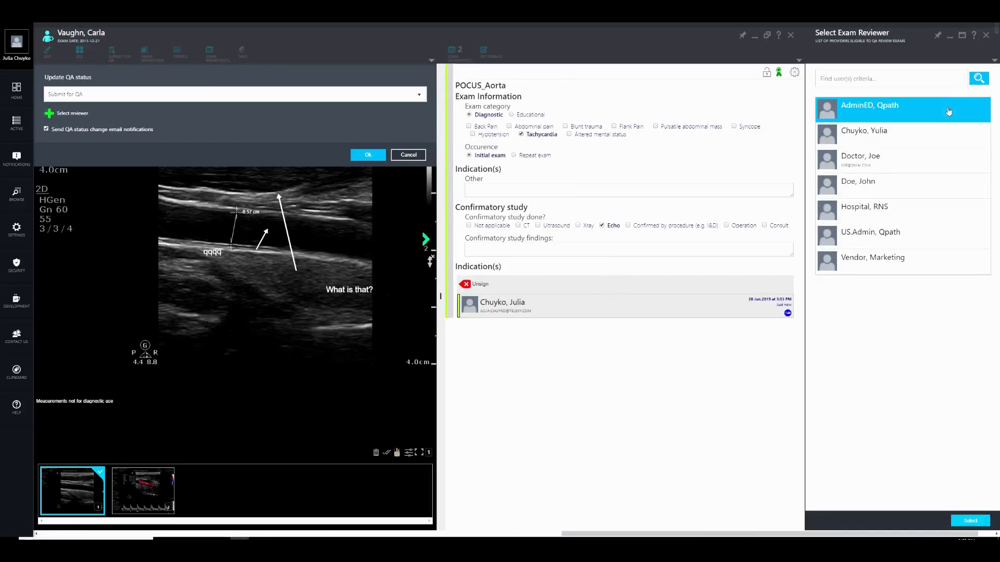
left_click(968, 522)
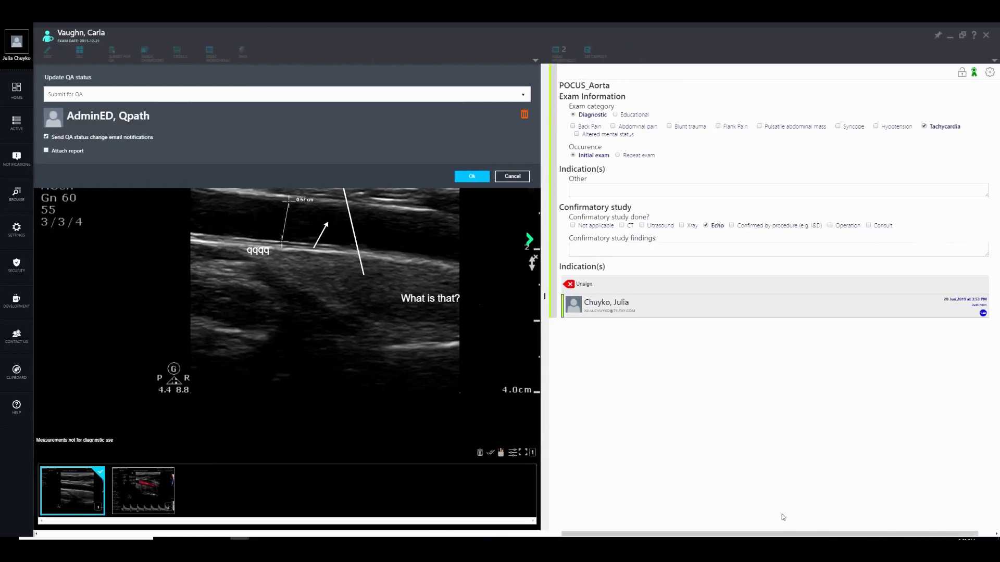
left_click(467, 177)
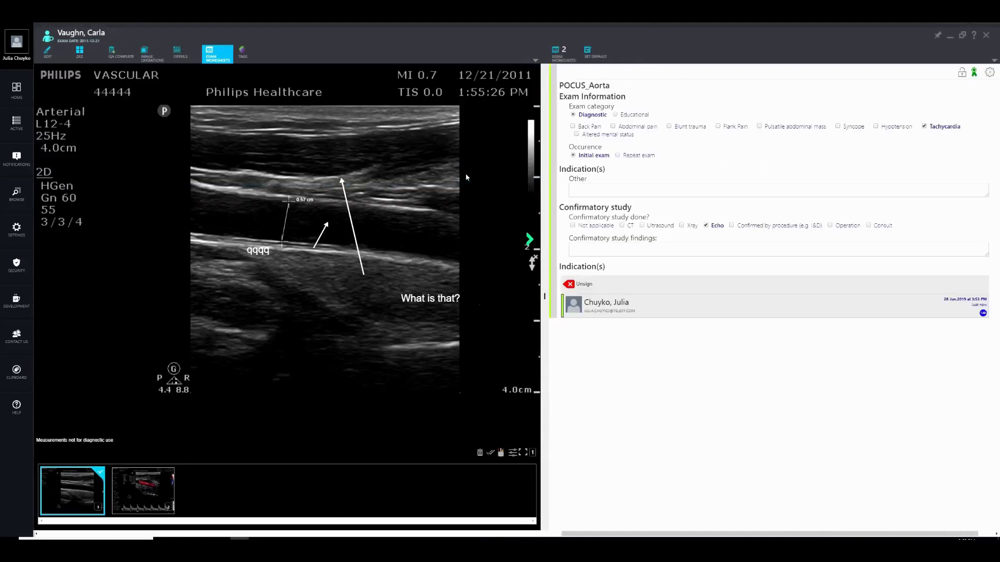
left_click(986, 37)
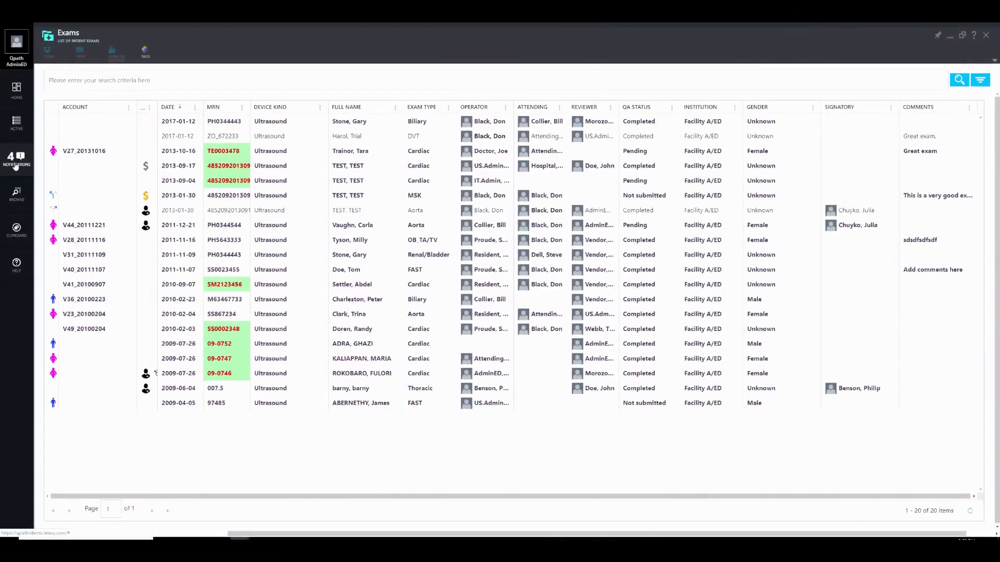
Open the pending Aorta exam from the newest QA notification as the reviewer and look through its worksheets.
left_click(15, 164)
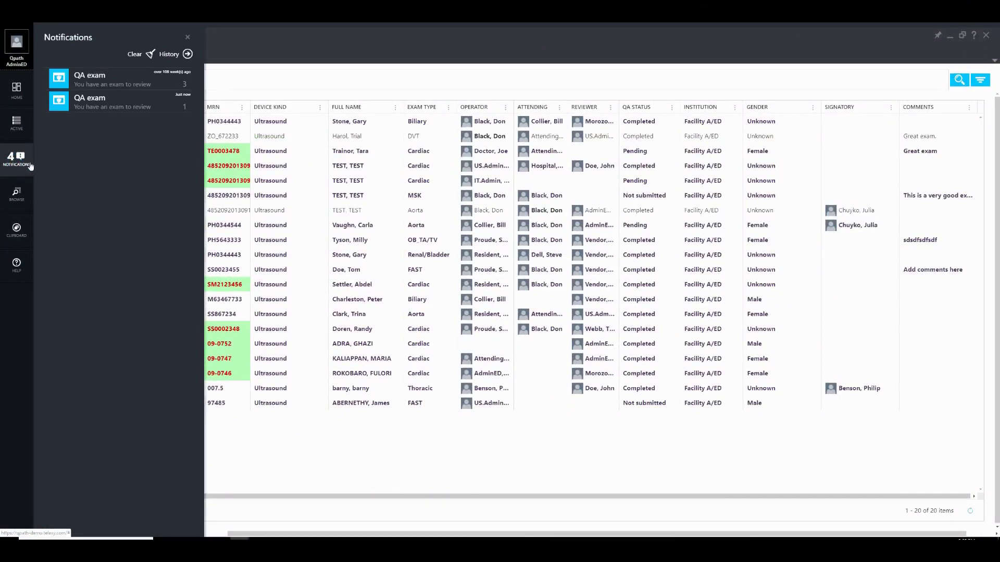
left_click(158, 107)
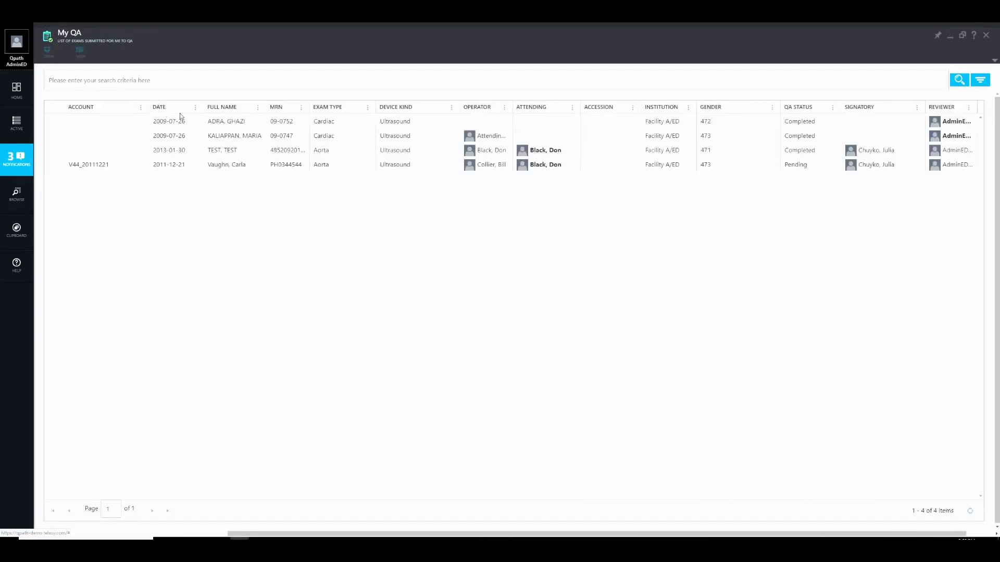
left_click(356, 167)
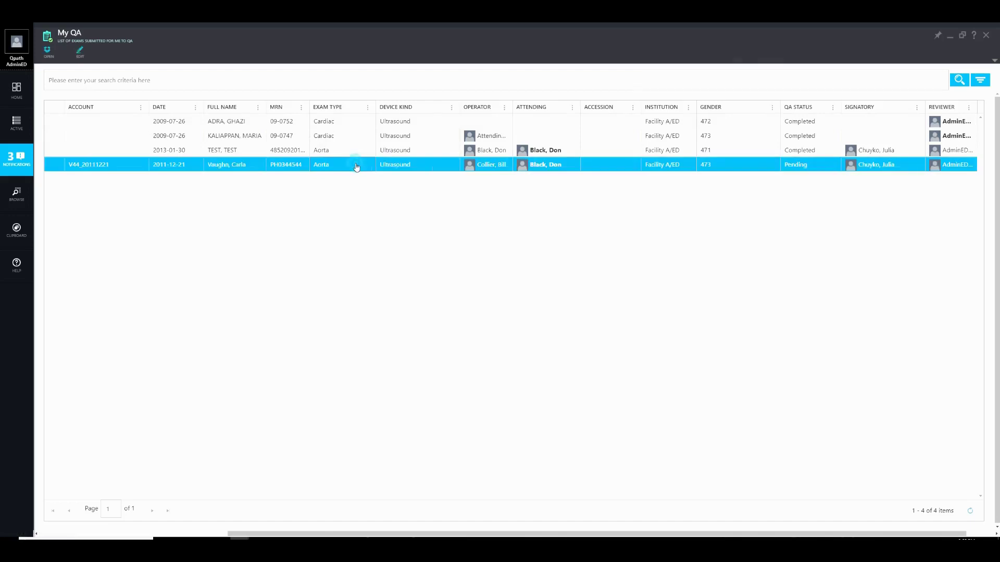
double_click(356, 167)
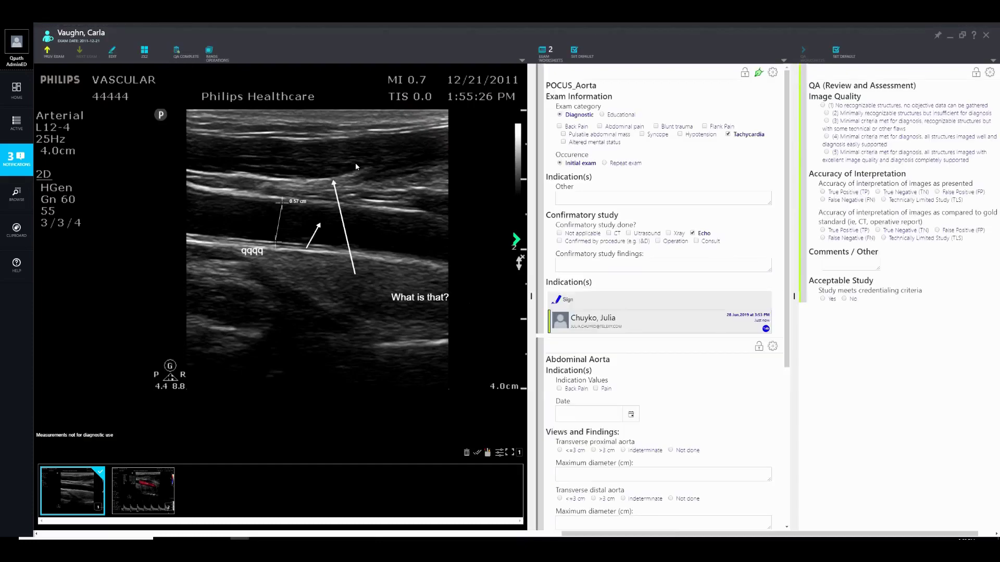
scroll(600, 215, "down", 5)
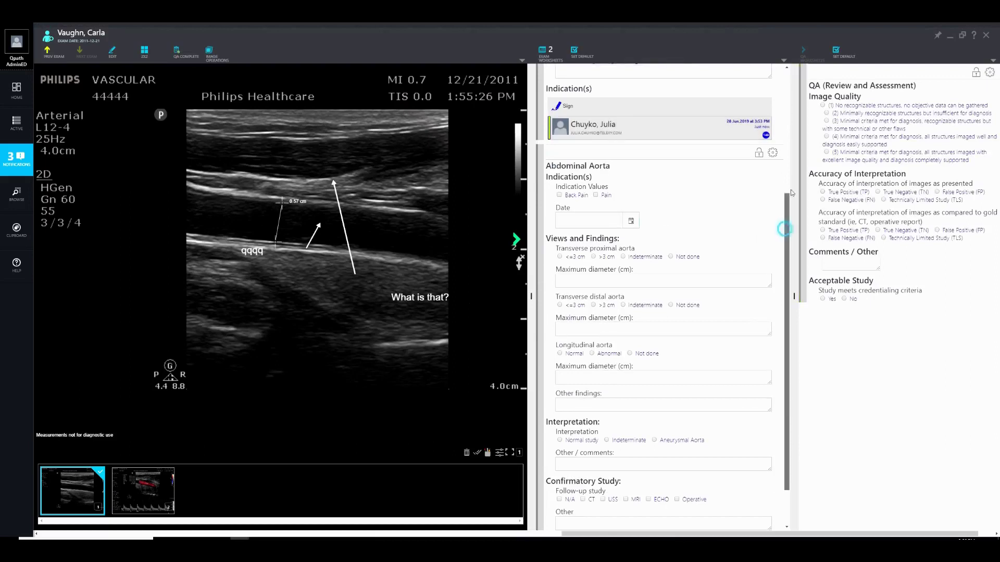
left_click_drag(787, 216, 793, 93)
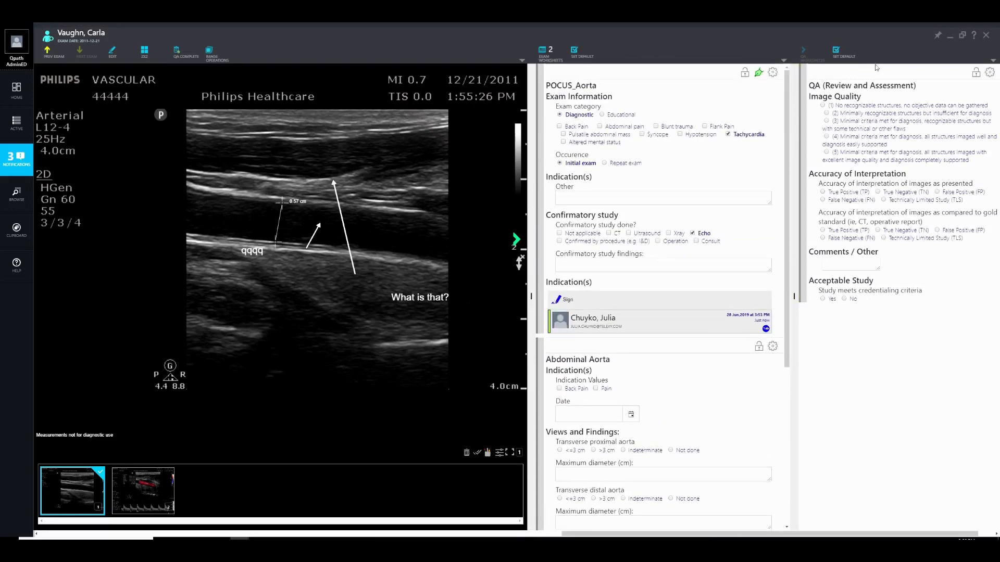
Fill the QA worksheet with image quality 5, True Positive, True Negative and acceptable study Yes, mark the exam QA Complete, and close it.
left_click(843, 49)
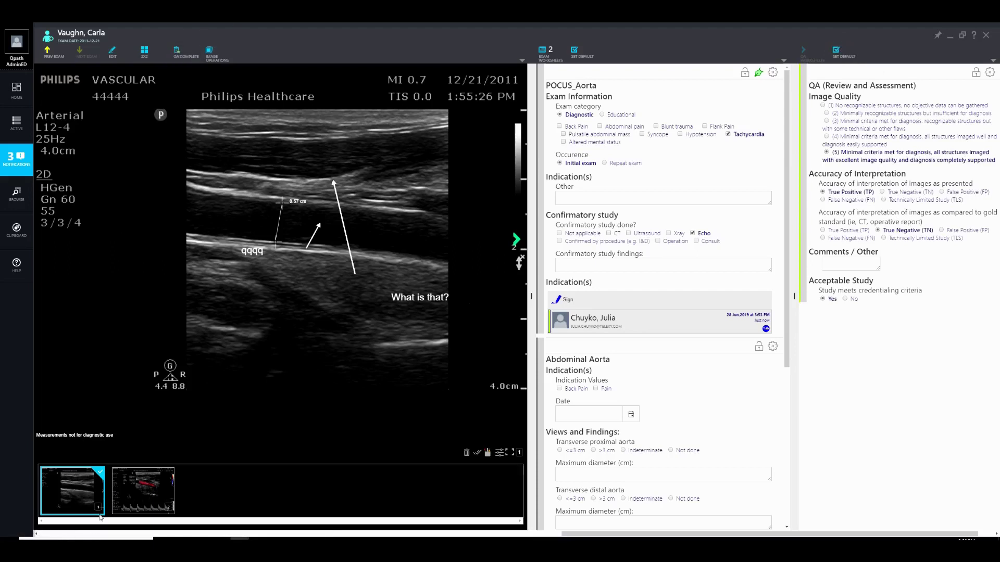
left_click(189, 53)
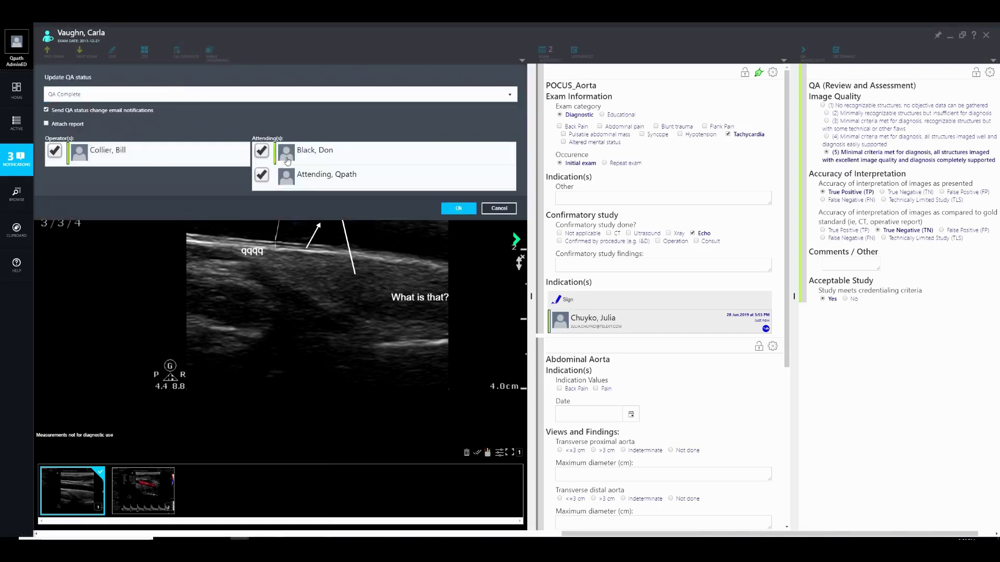
left_click(452, 209)
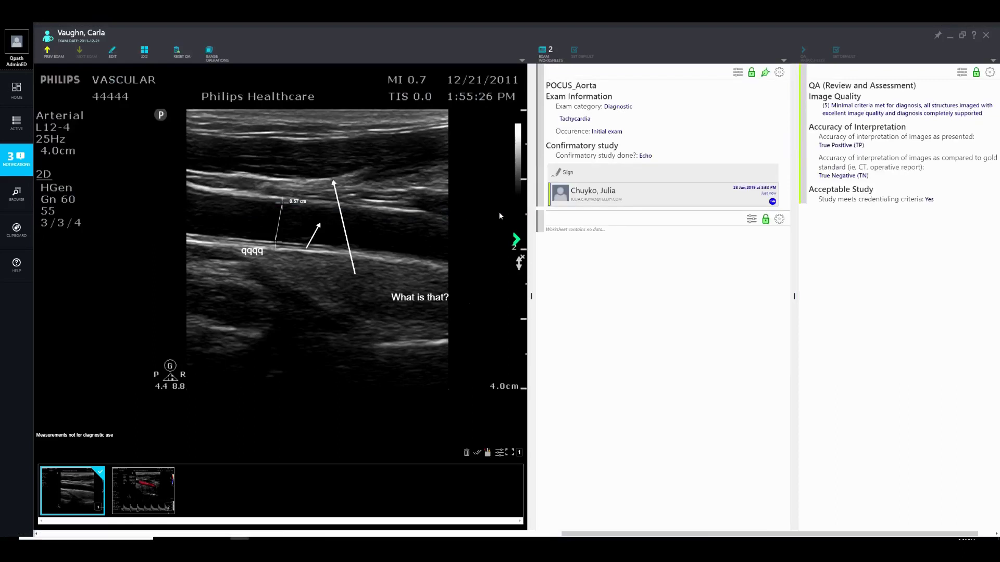
left_click(987, 35)
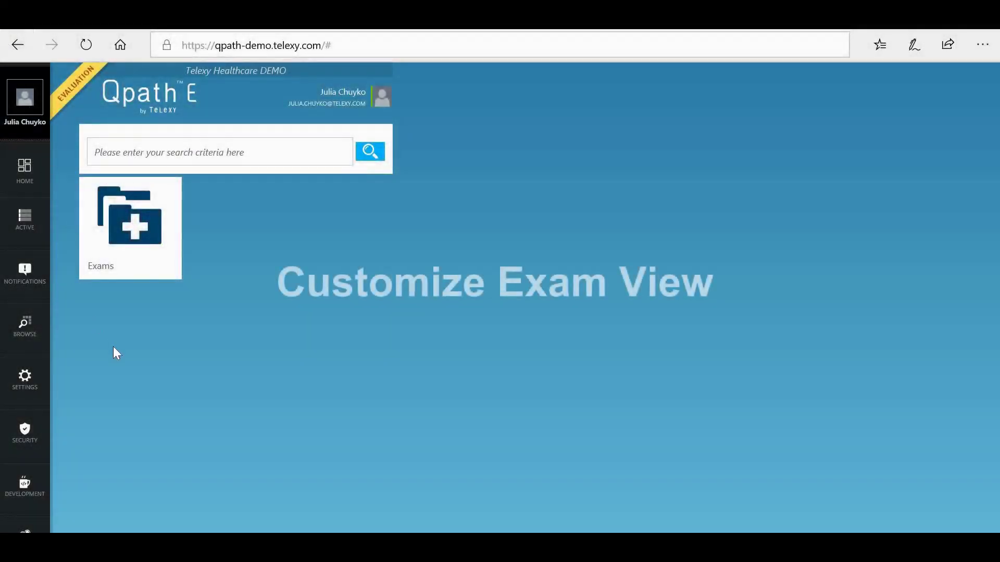
Open the list of patient exams and sort it by the Created column in descending order.
left_click(139, 266)
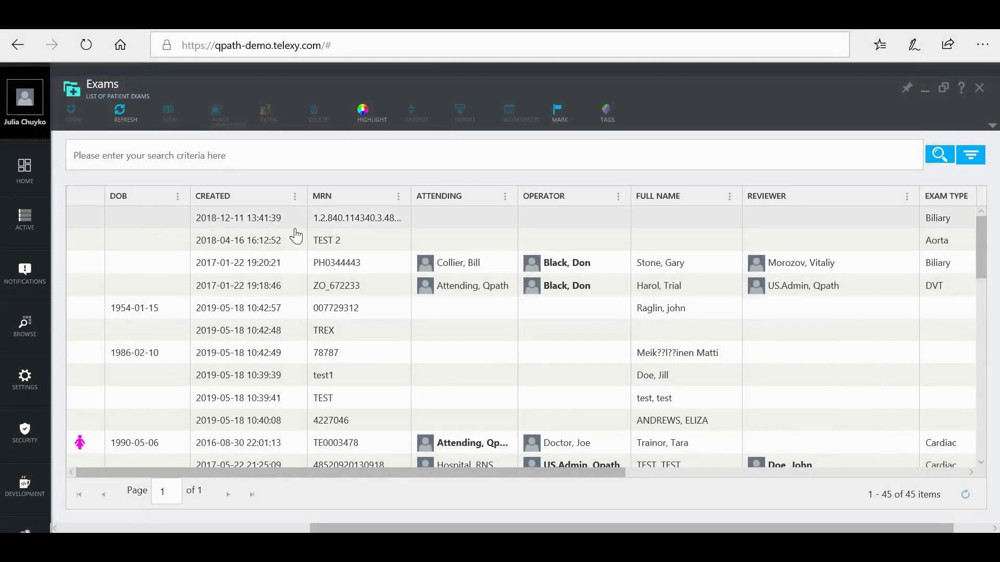
left_click(295, 196)
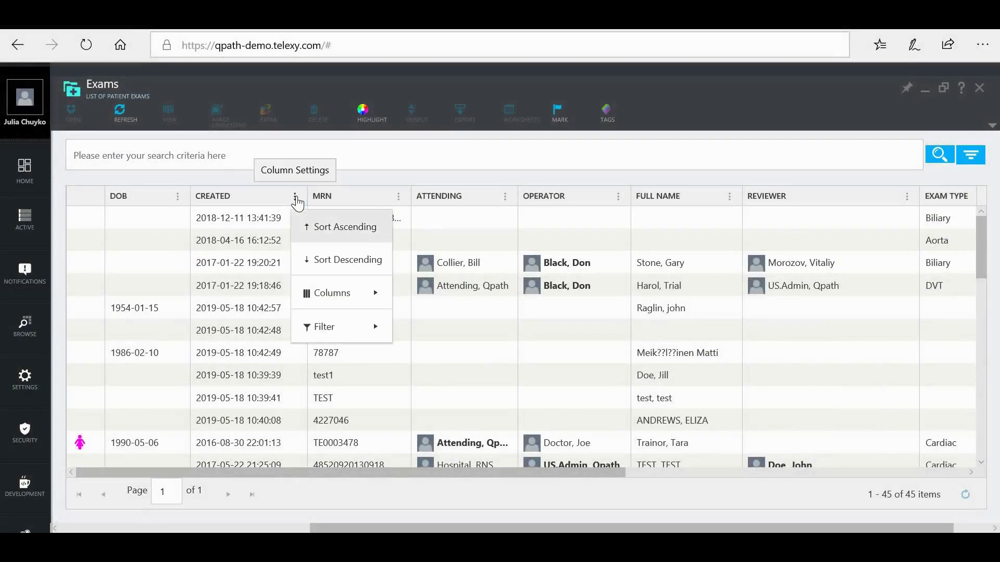
left_click(336, 260)
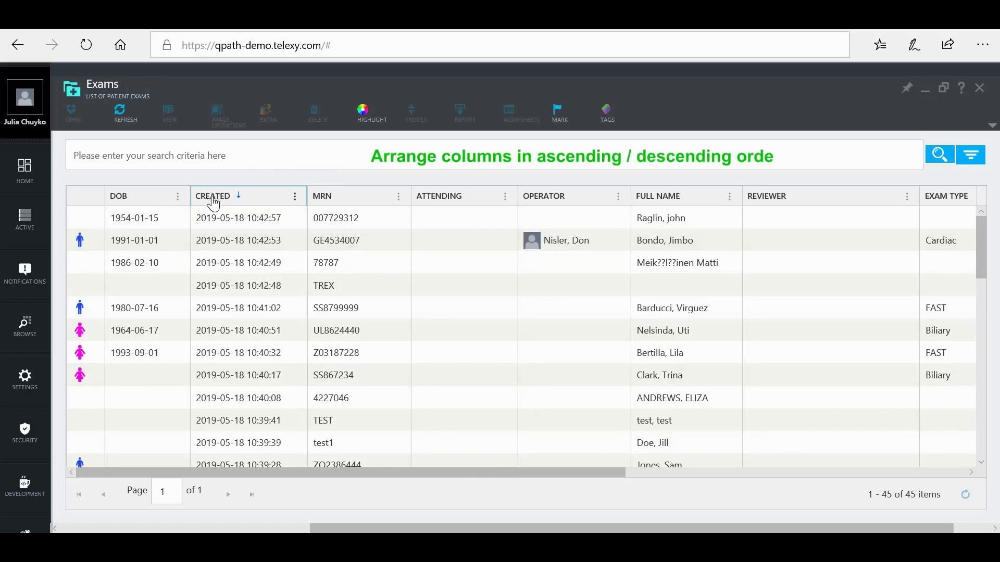
Sort the exam list by Created in ascending order and hide the DOB and Accession columns.
left_click(210, 199)
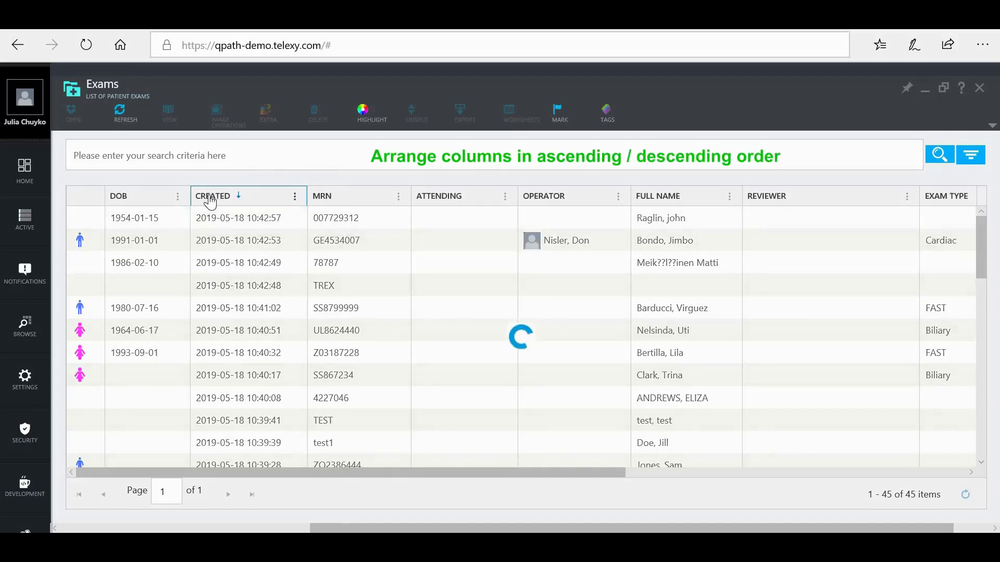
left_click(210, 201)
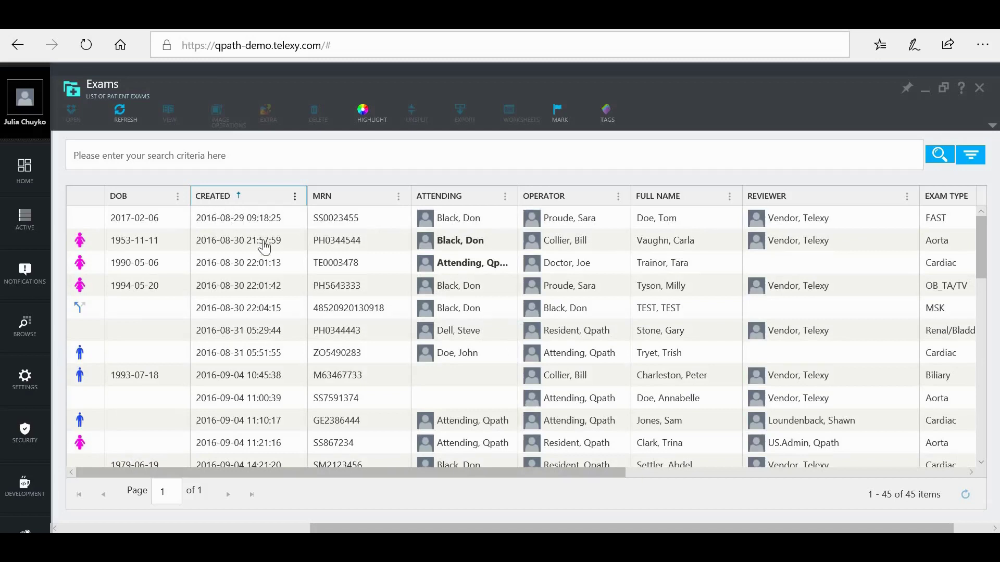
left_click(399, 197)
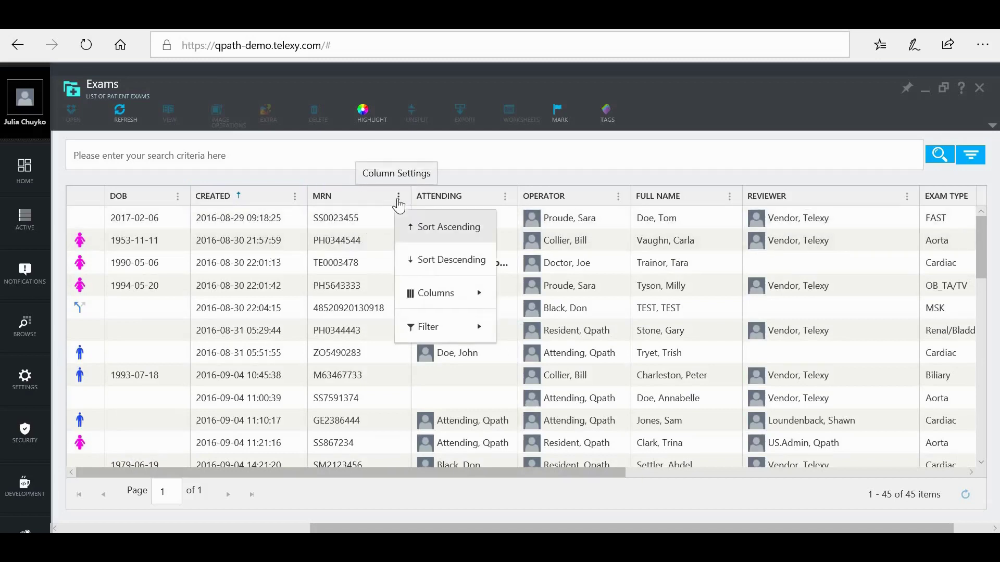
mouse_move(457, 298)
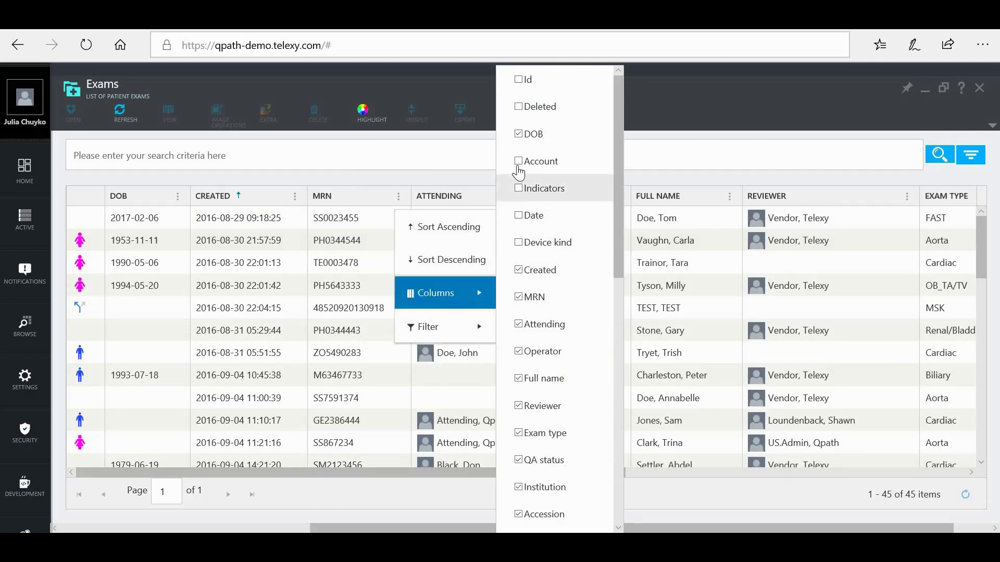
left_click(519, 135)
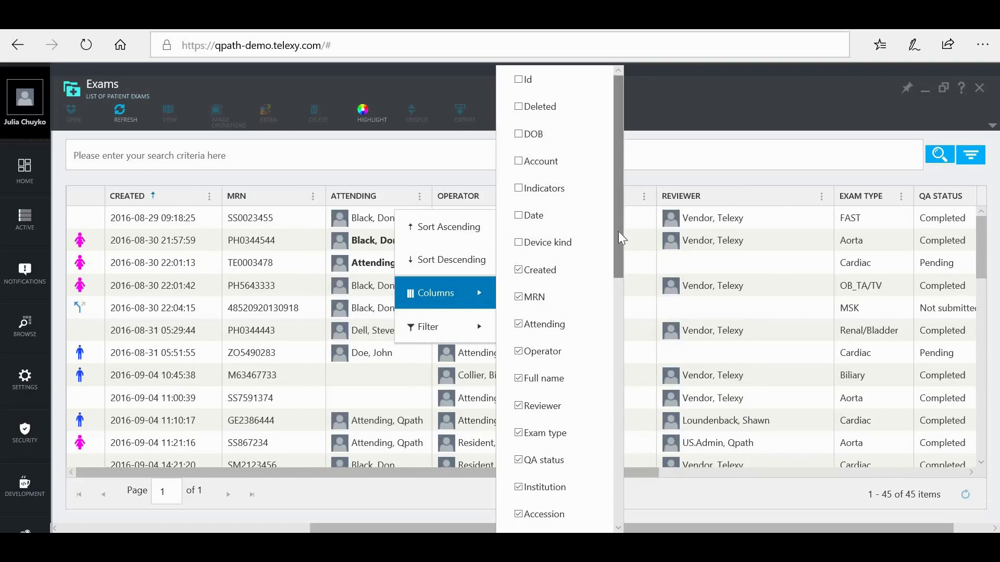
left_click_drag(616, 229, 614, 336)
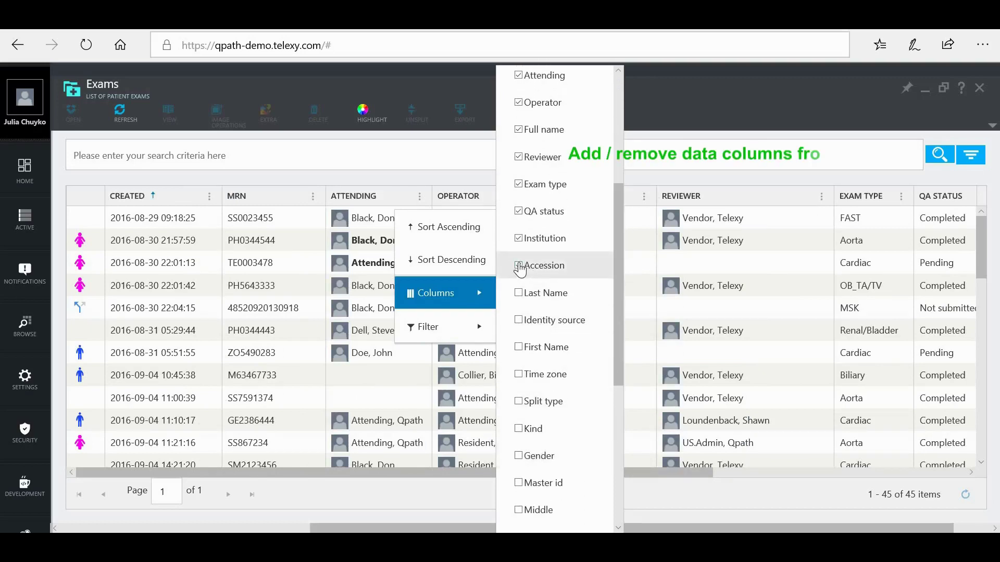
left_click(519, 266)
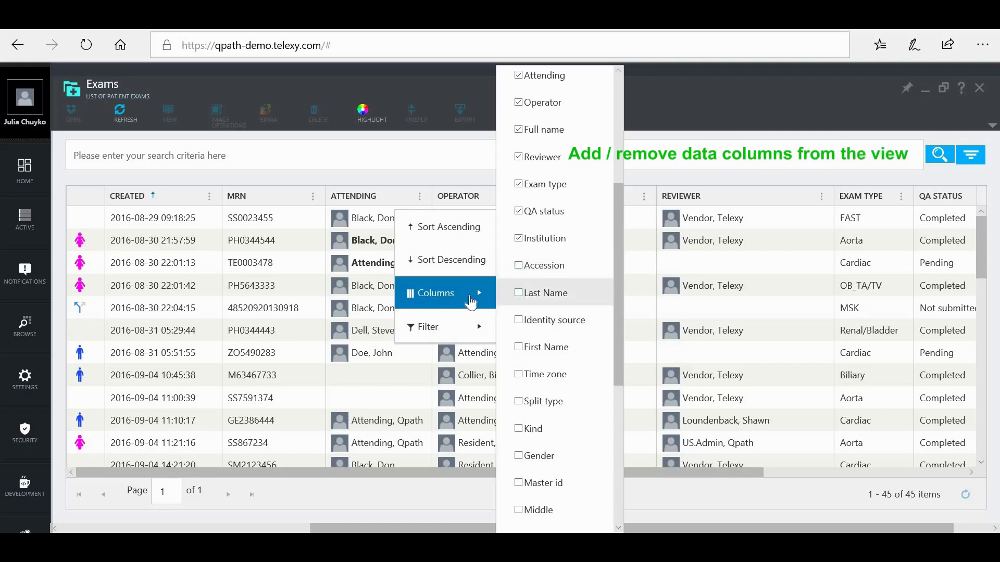
left_click(434, 180)
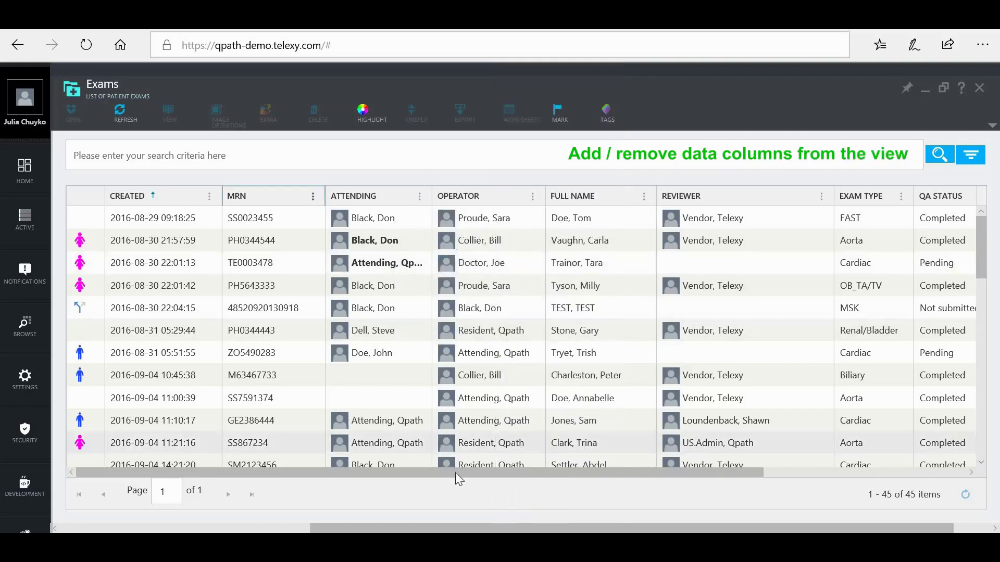
Move the Exam Type column between the MRN and Attending columns.
mouse_move(504, 472)
left_mouse_down()
mouse_move(707, 510)
mouse_move(494, 477)
left_mouse_up()
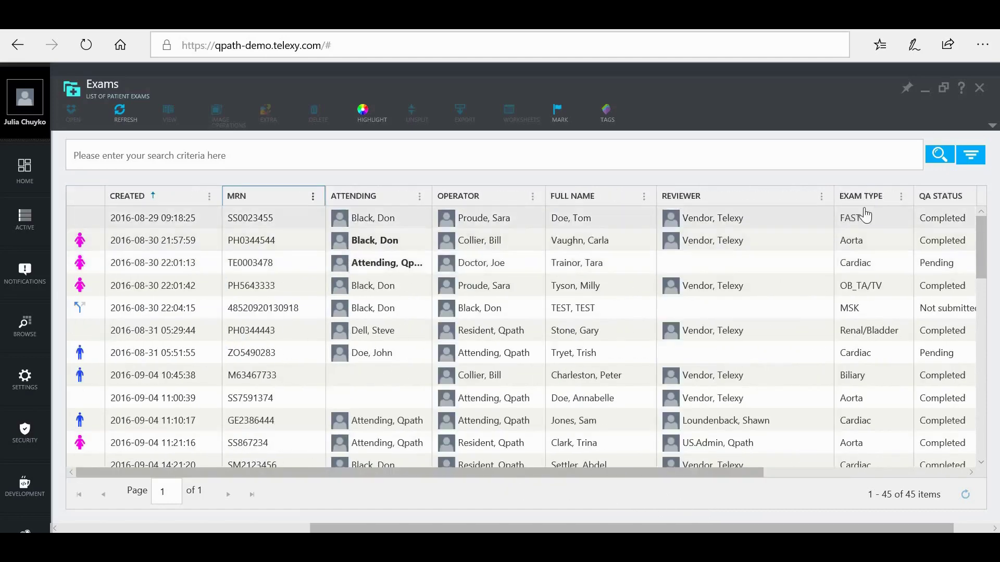
left_click_drag(876, 202, 384, 201)
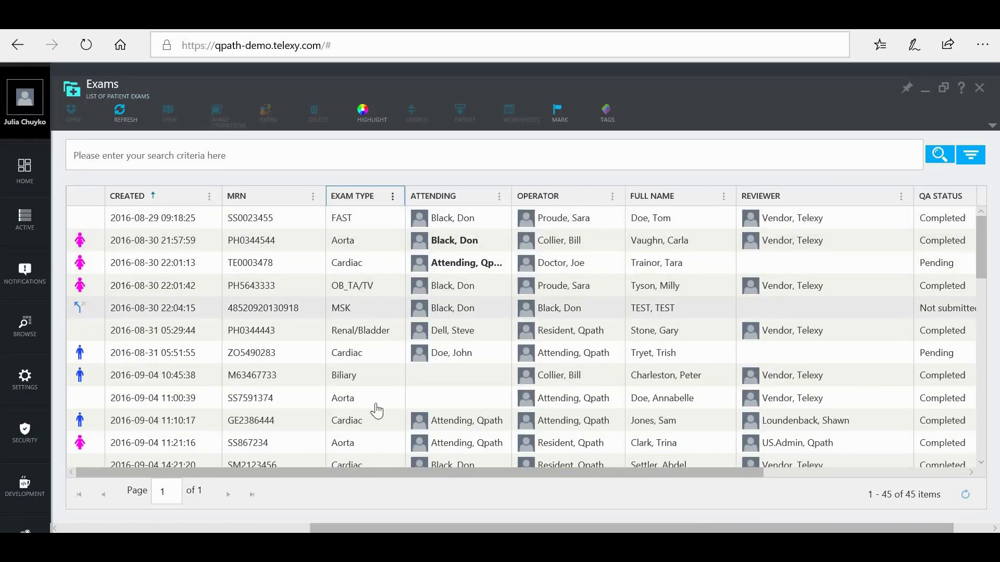
mouse_move(387, 475)
left_mouse_down()
mouse_move(478, 498)
mouse_move(377, 481)
left_mouse_up()
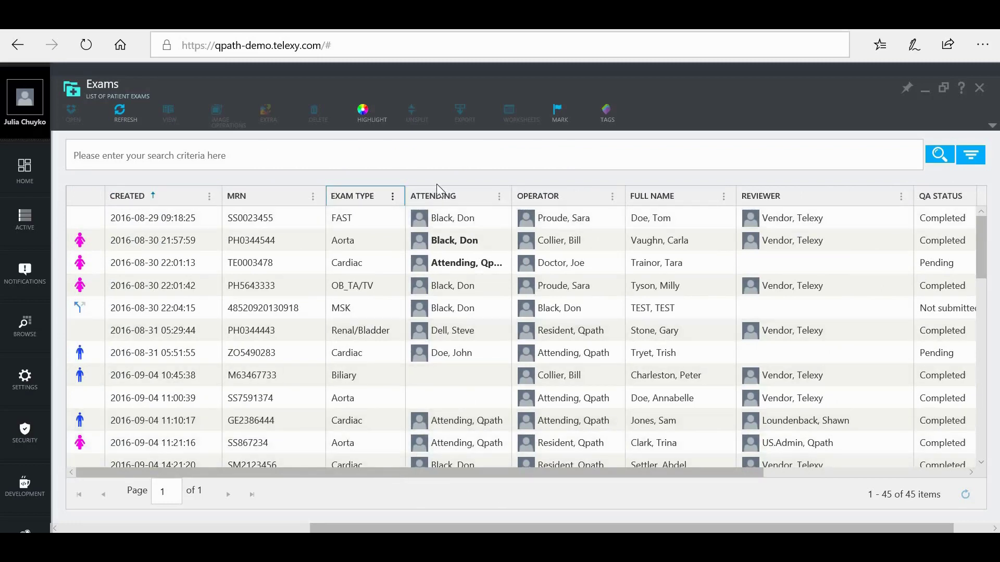
Filter the exam list to records whose Exam Type is equal to Aorta.
left_click(394, 199)
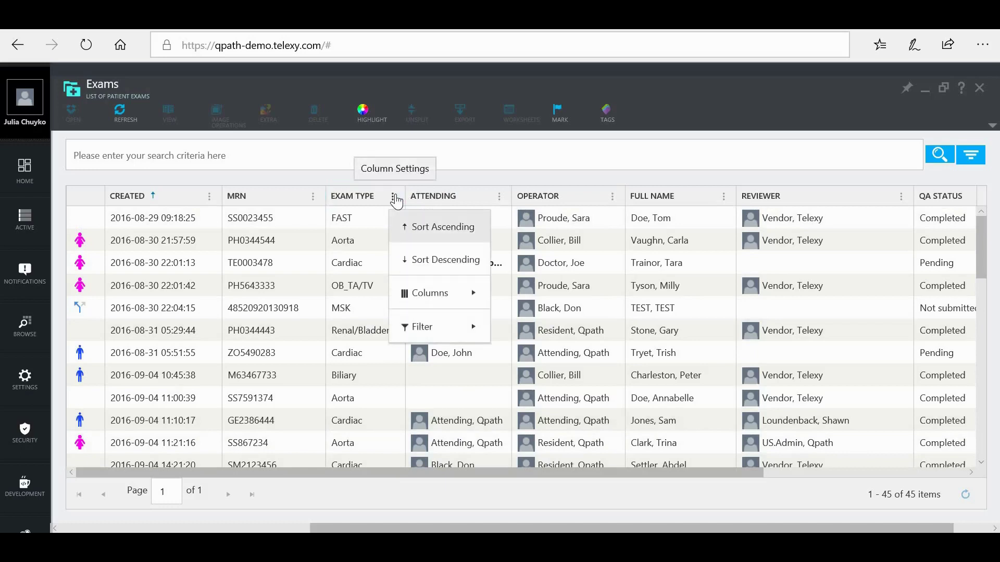
mouse_move(473, 329)
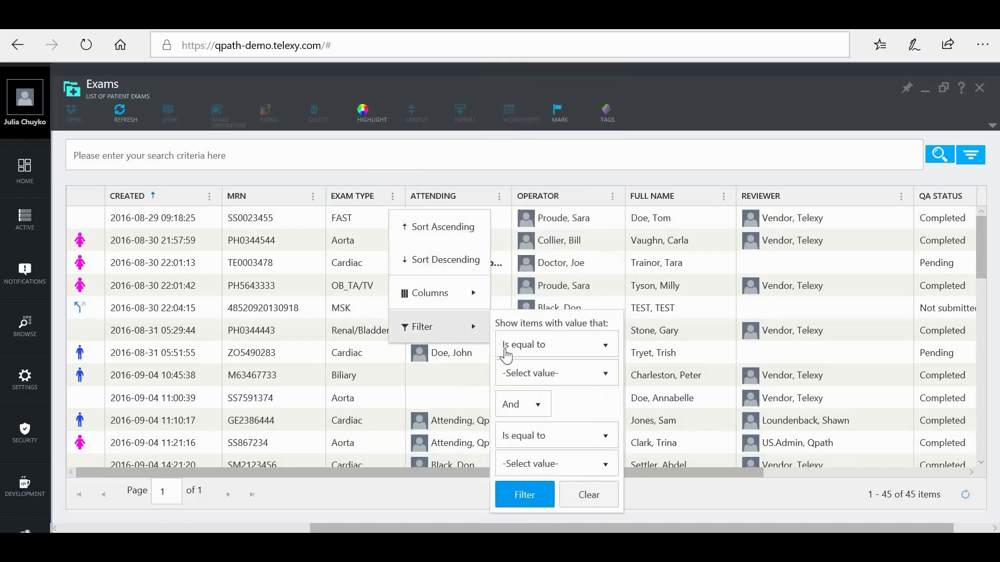
left_click(525, 378)
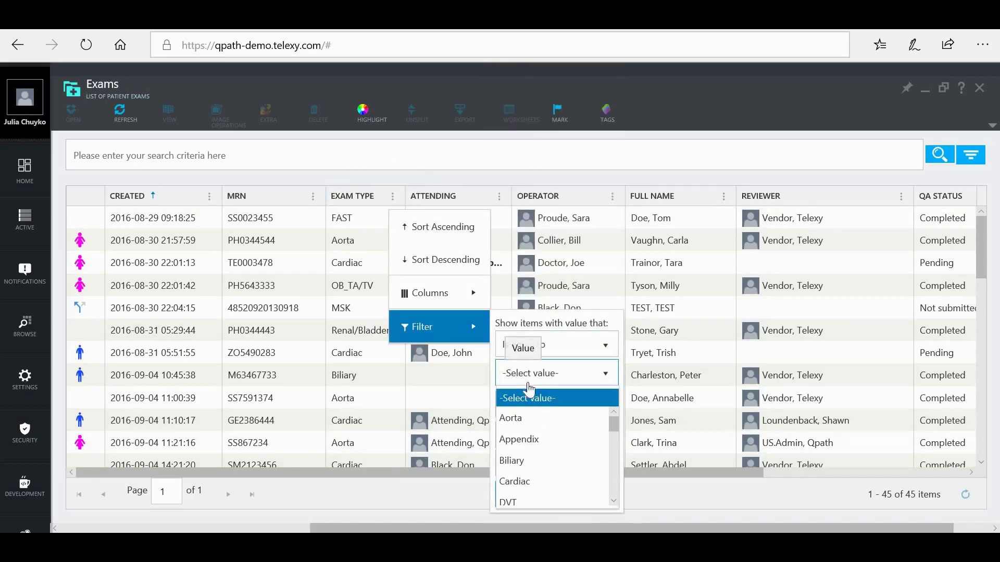
left_click(545, 427)
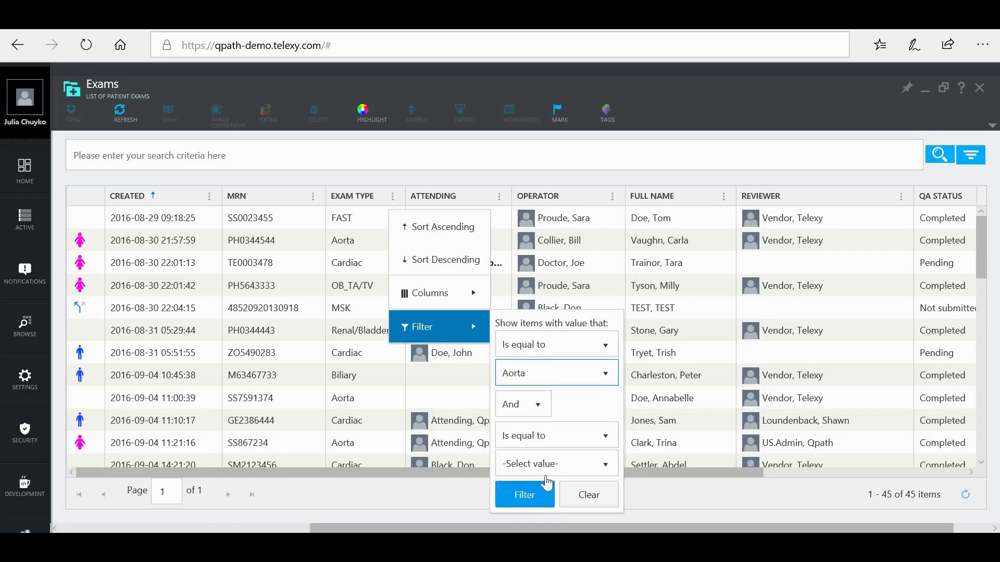
left_click(542, 495)
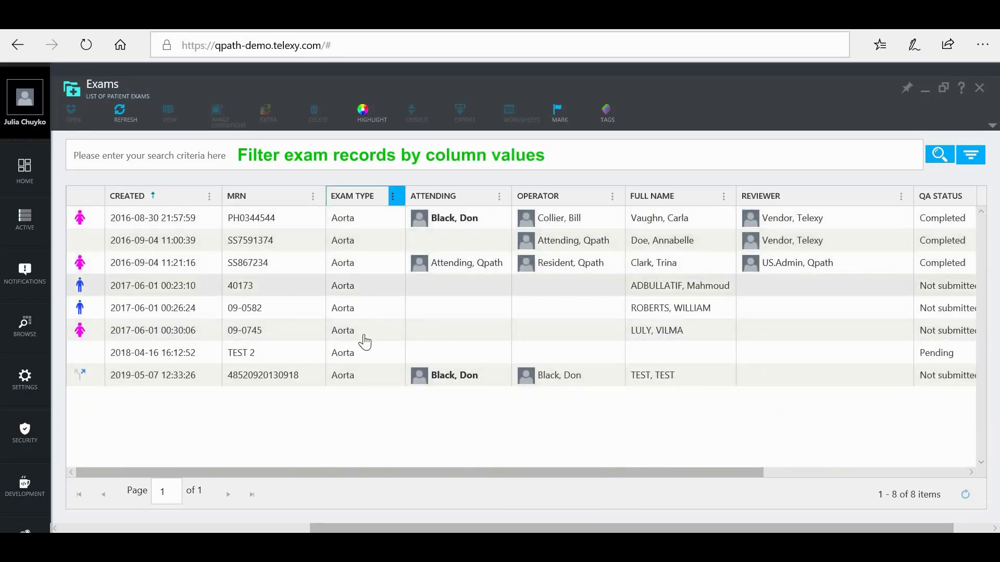
Pin the filtered list to the startboard as Aorta Exams, including sort order and grid filter, and look over the pinned view.
left_click(905, 92)
left_click(136, 179)
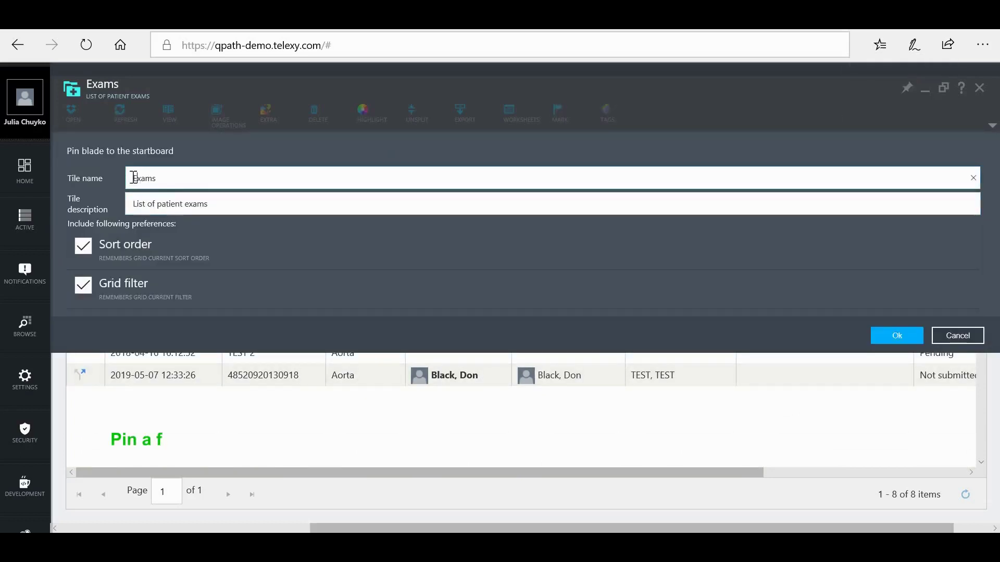
type("Aorta")
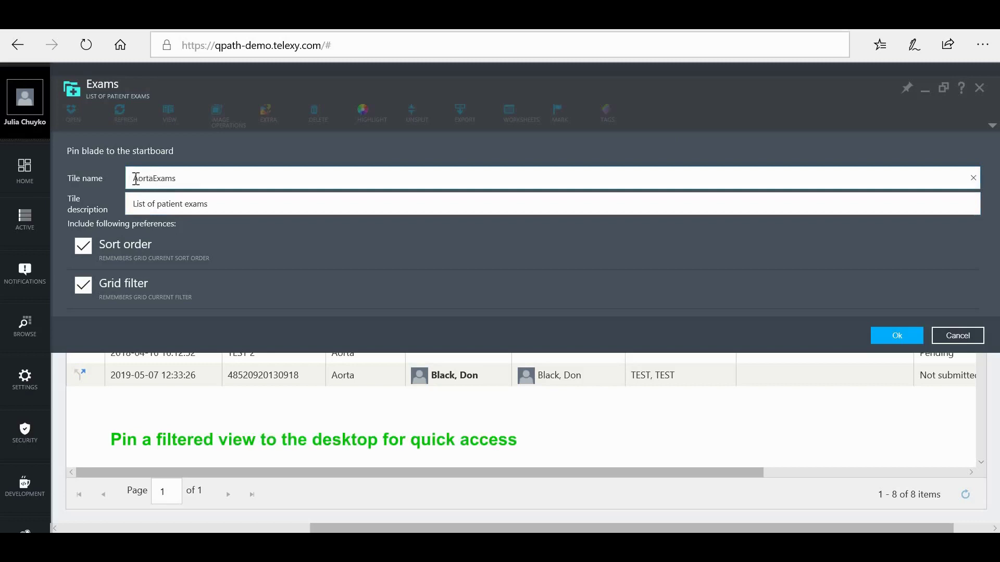
left_click(897, 336)
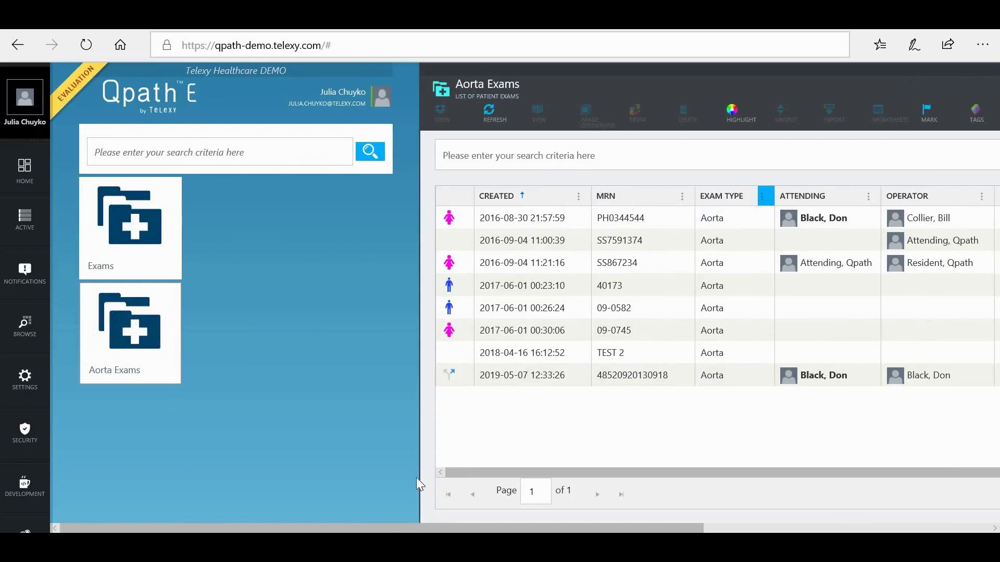
scroll(468, 471, "right", 3)
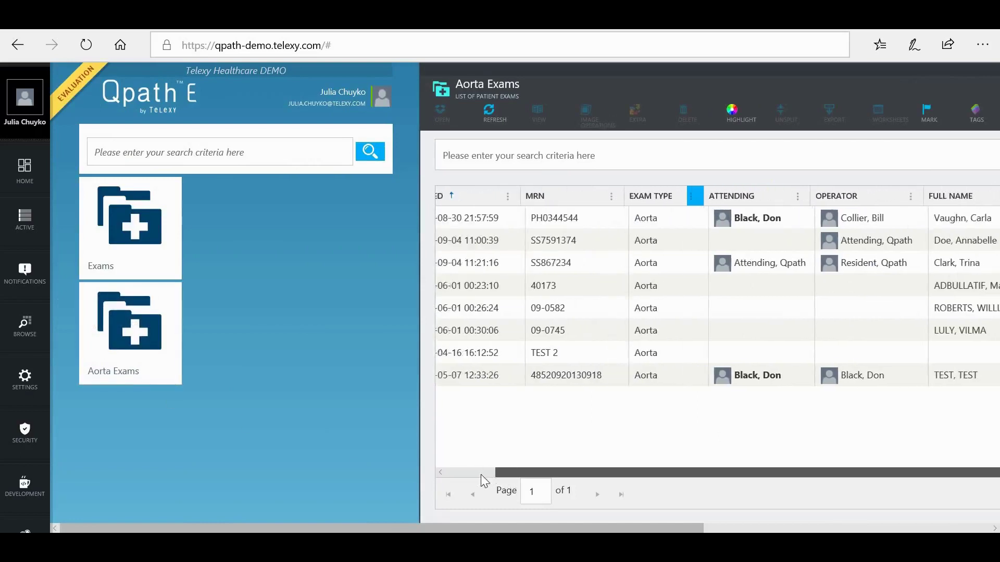
left_click_drag(481, 475, 454, 496)
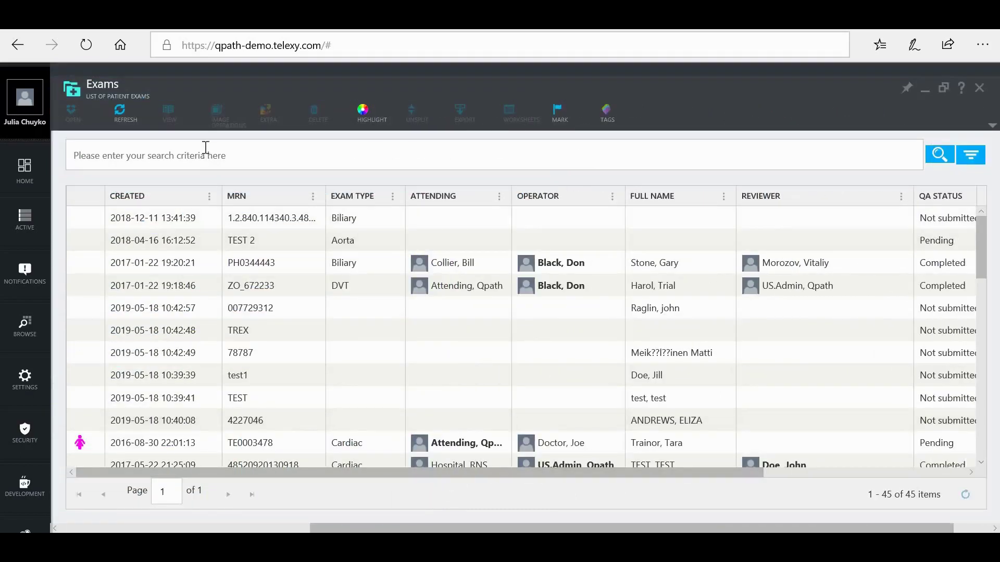
Search the full exam list by a physician's last name, then clear the search.
left_click(206, 148)
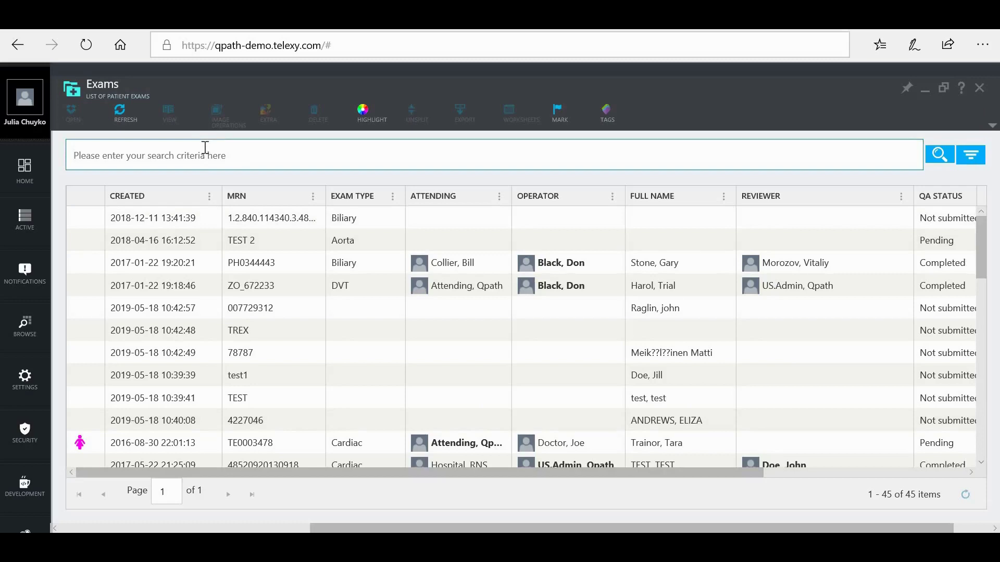
type("black")
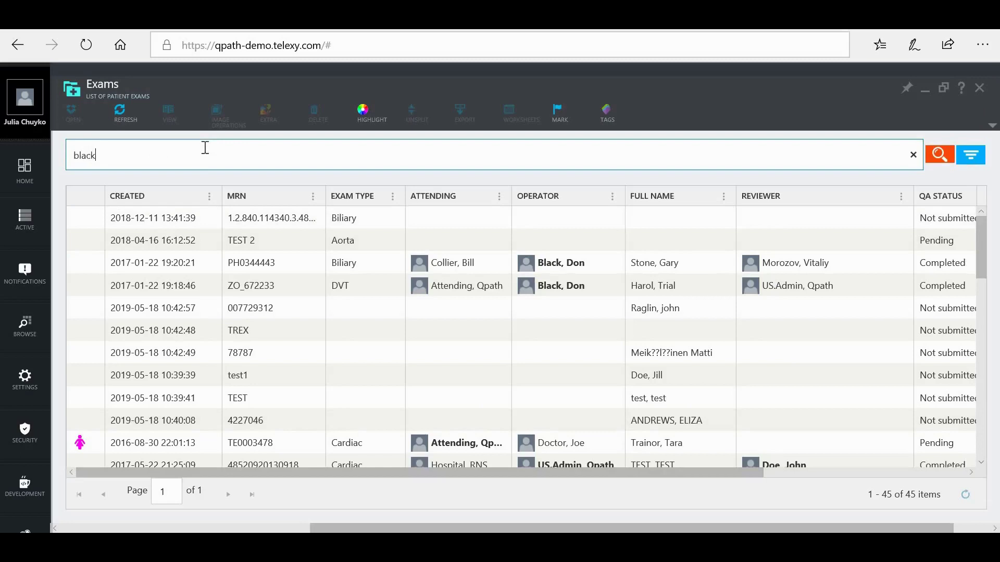
key("Return")
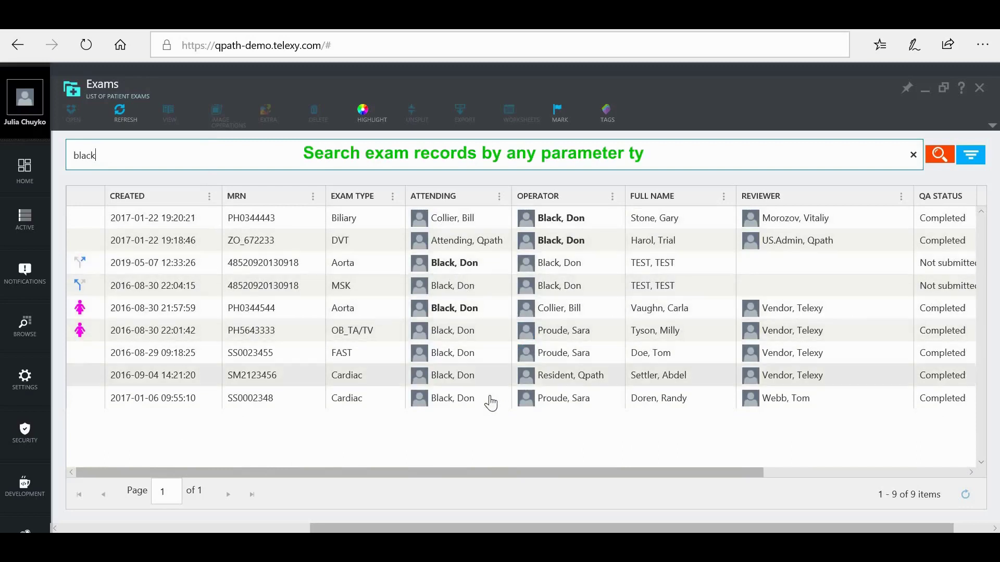
left_click(913, 156)
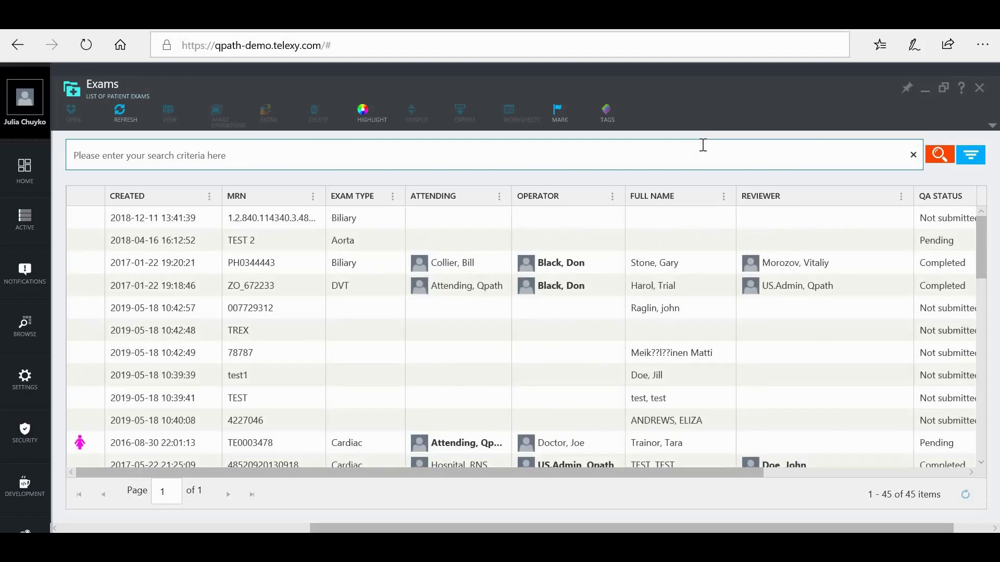
Apply the saved Diagnostic advanced filter to the exam list, look through the matching exams, and remove the filter.
left_click(971, 156)
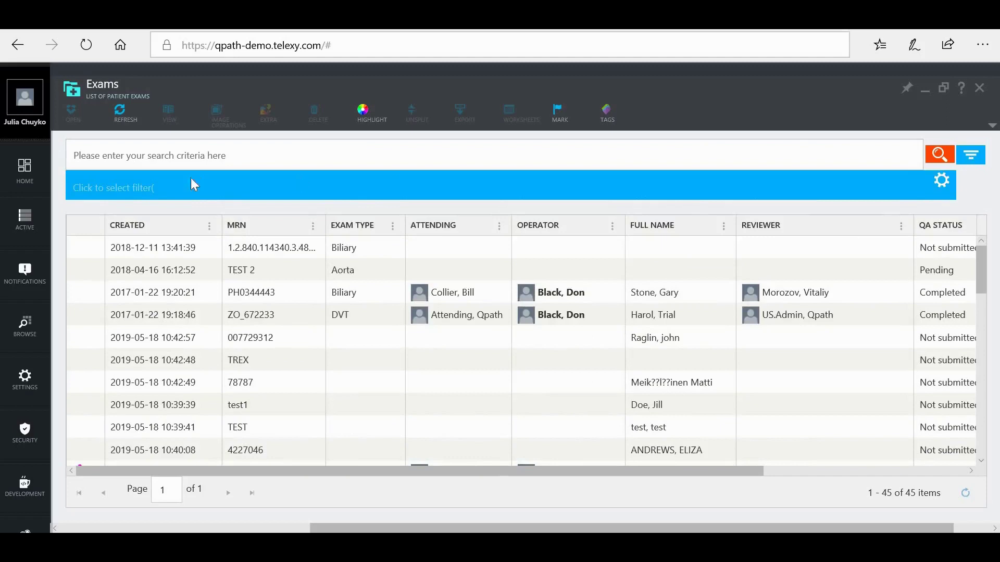
left_click(145, 188)
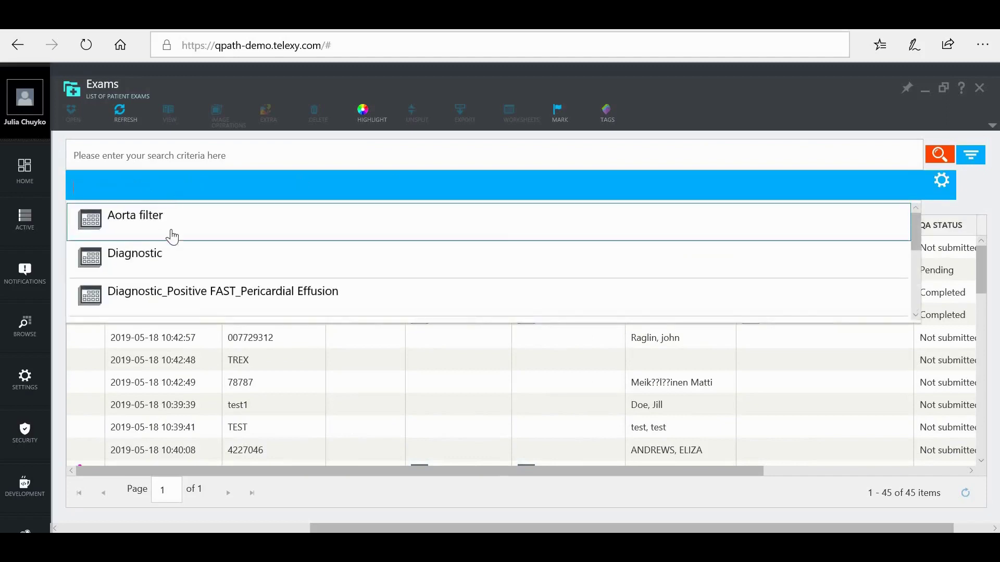
left_click(162, 257)
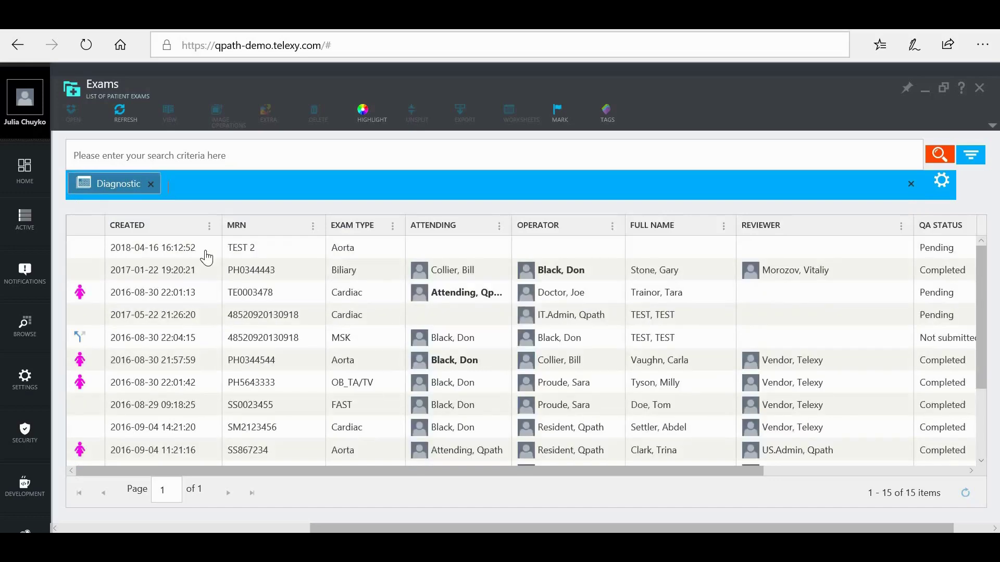
scroll(329, 286, "down", 3)
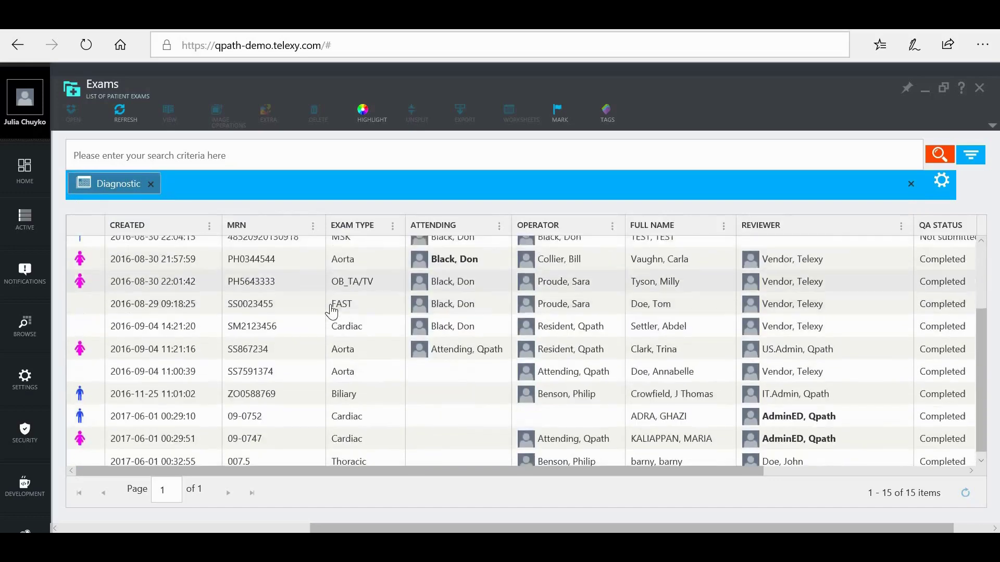
scroll(320, 383, "up", 3)
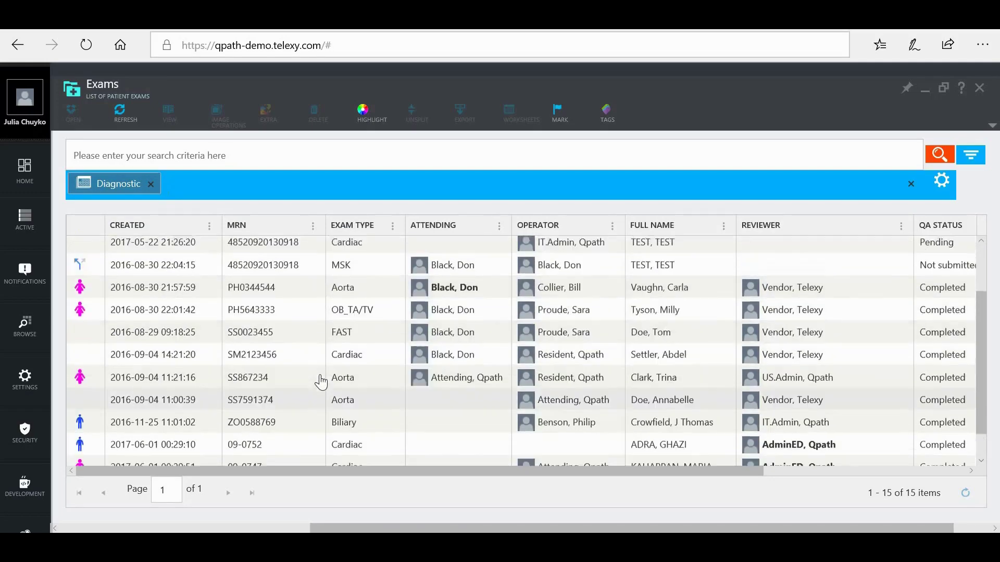
left_click(151, 187)
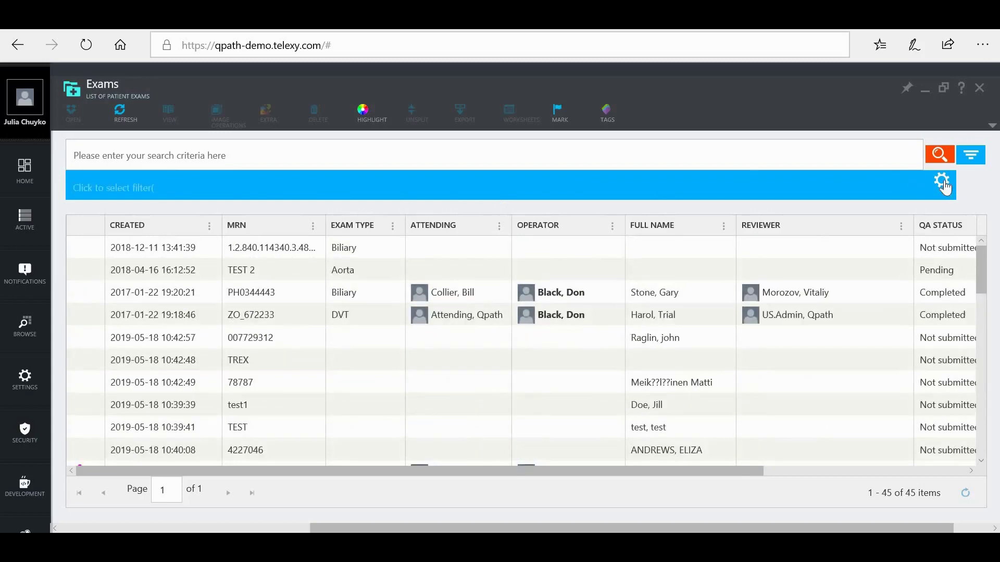
Examine the saved advanced filters and the filter types available for a new one, and close the filter controls.
left_click(943, 182)
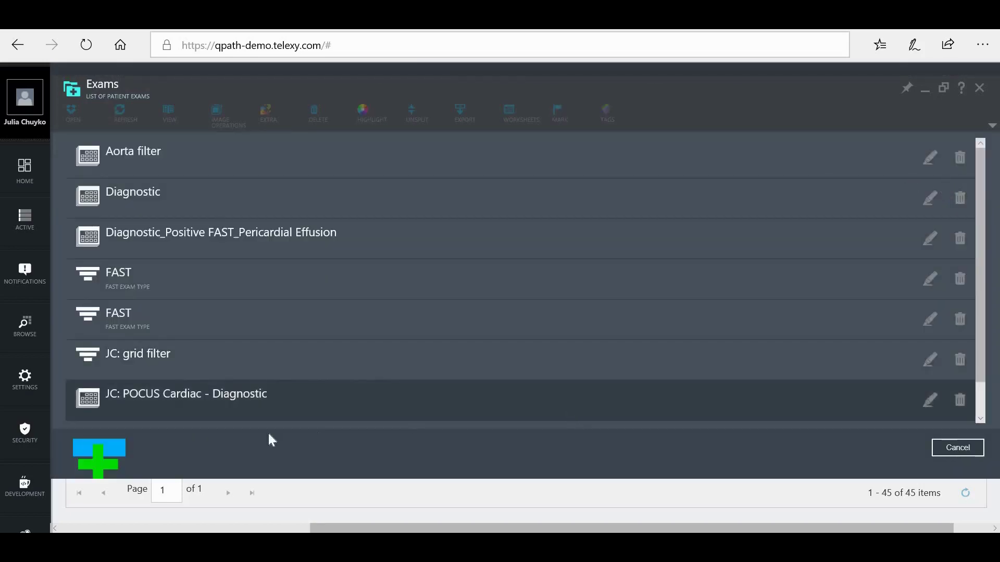
left_click(101, 470)
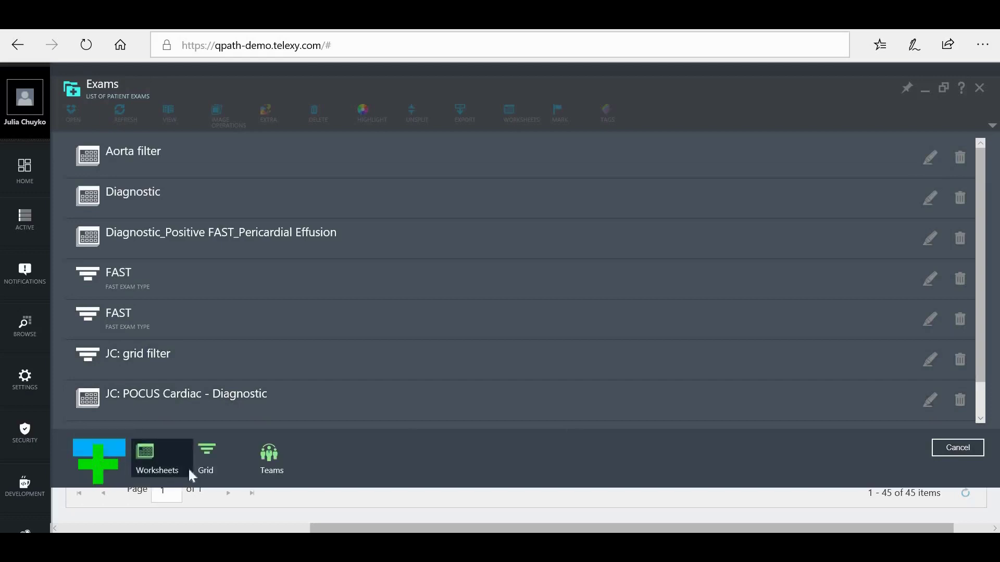
left_click(946, 450)
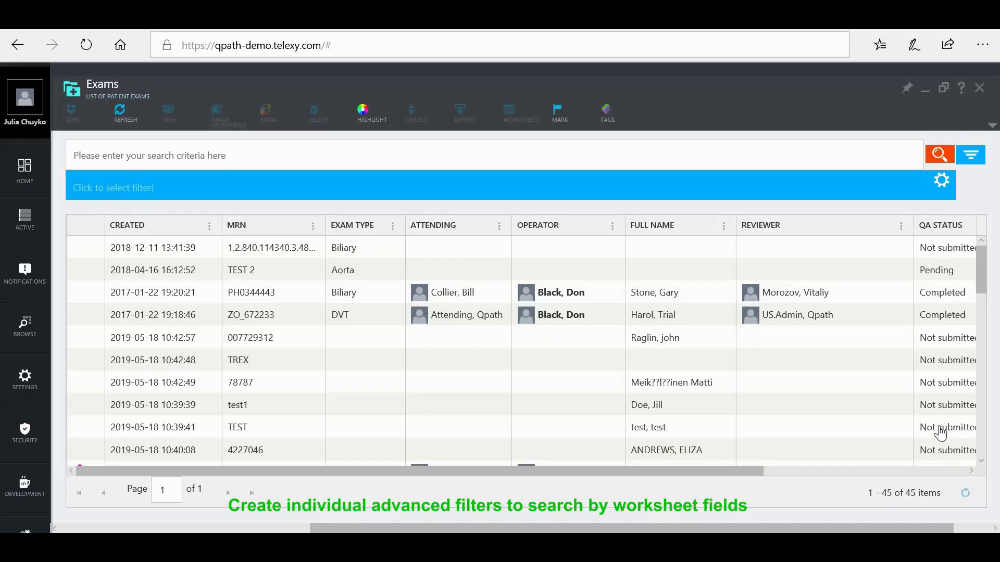
left_click(967, 158)
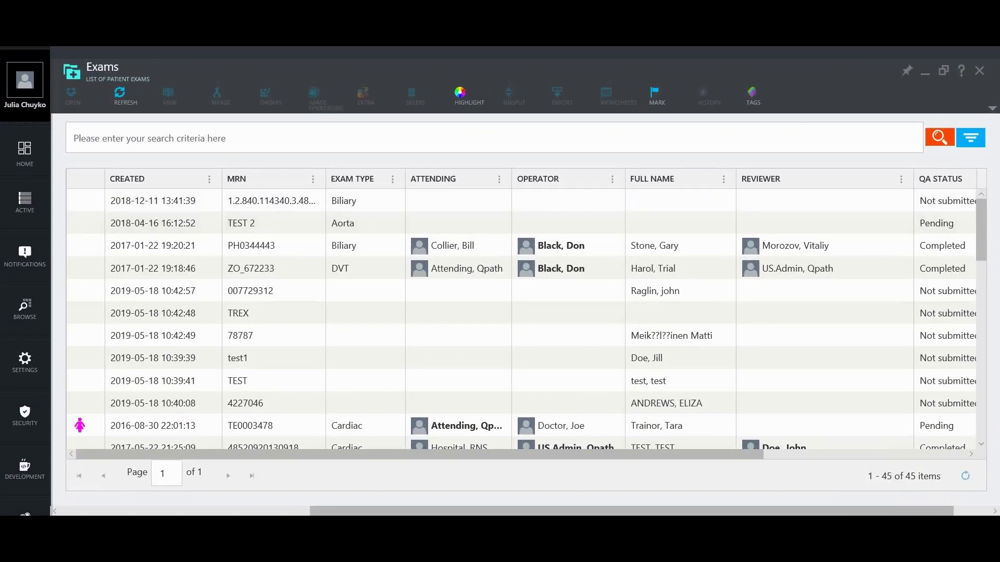
Customize the exam list's toolbar for a selected exam, removing the Extra, Connections, Delete, Orders, History and View commands.
left_click(494, 138)
left_click(685, 209)
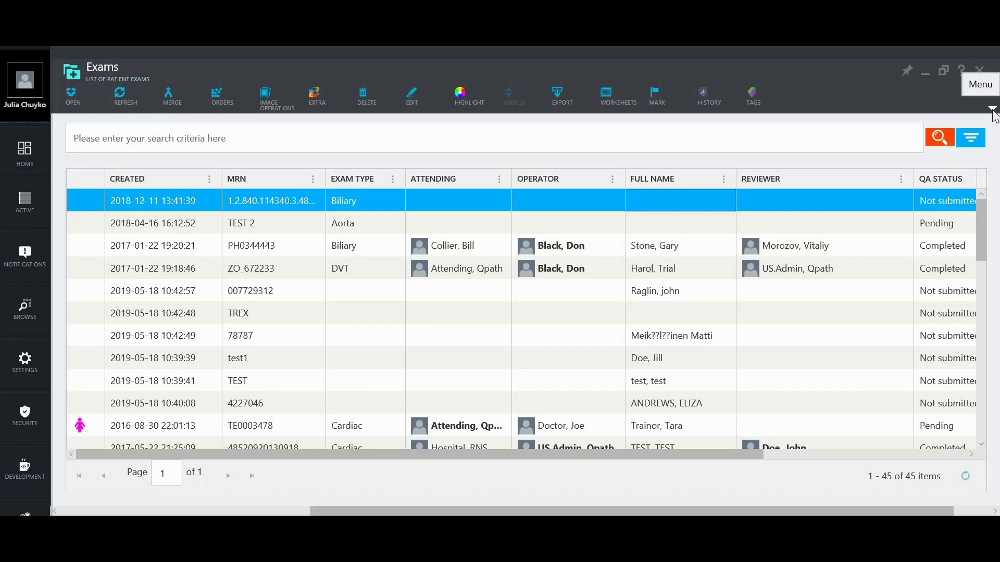
left_click(993, 110)
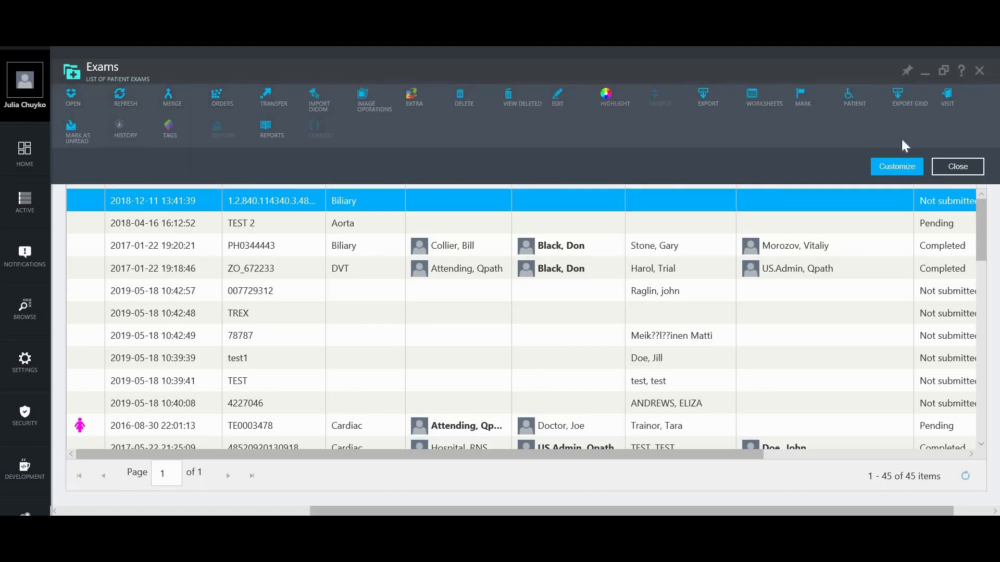
left_click(895, 167)
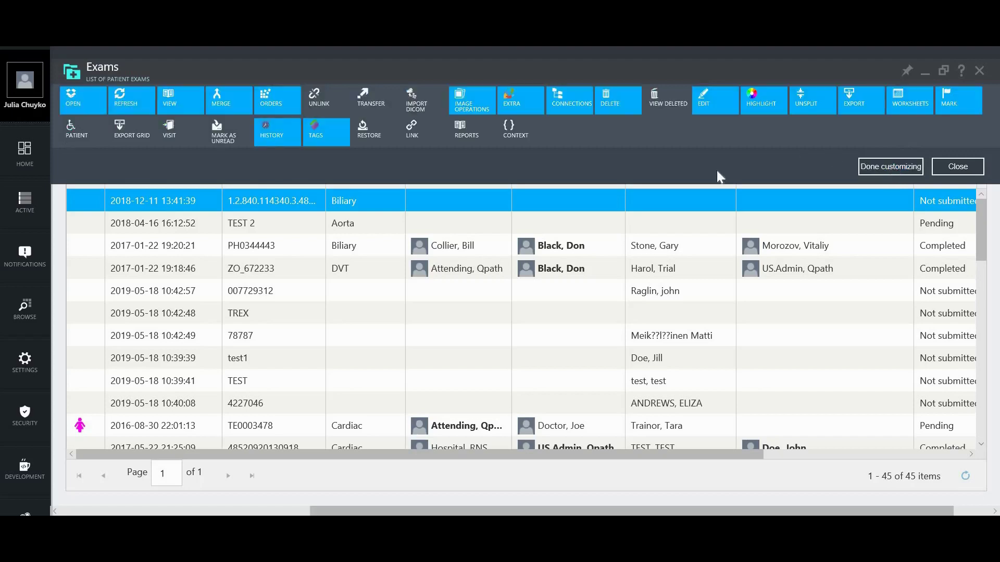
left_click(527, 110)
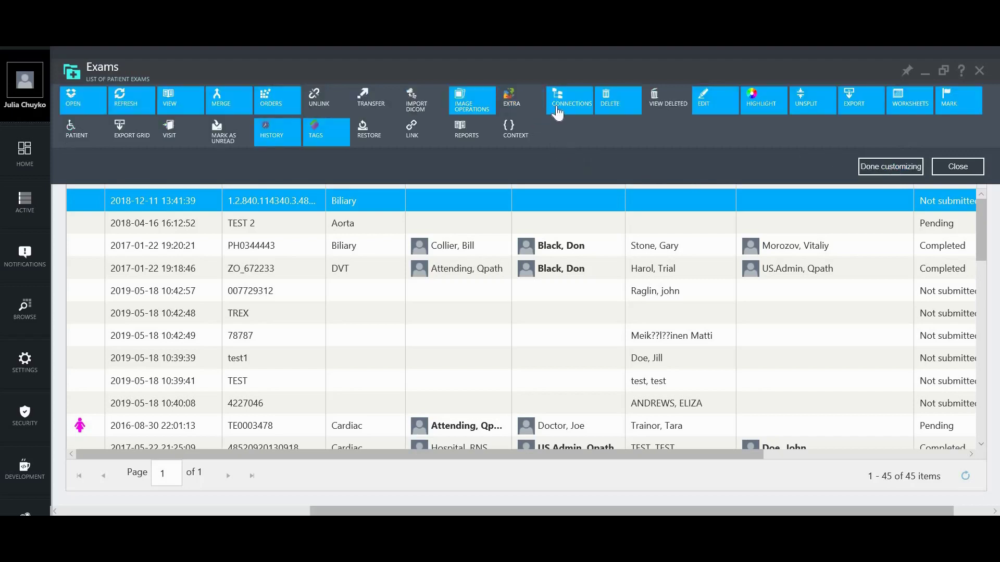
left_click(572, 111)
left_click(614, 110)
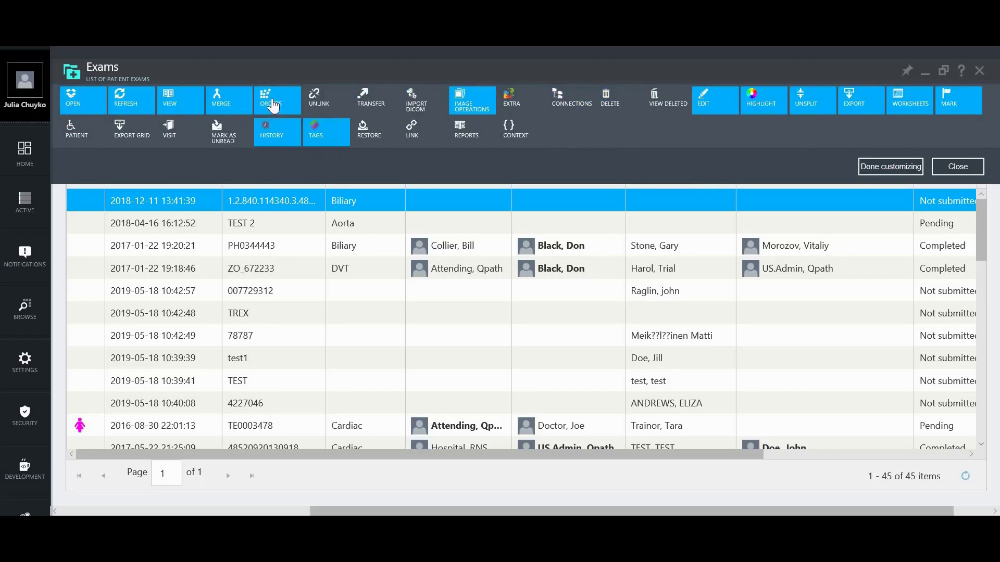
left_click(274, 107)
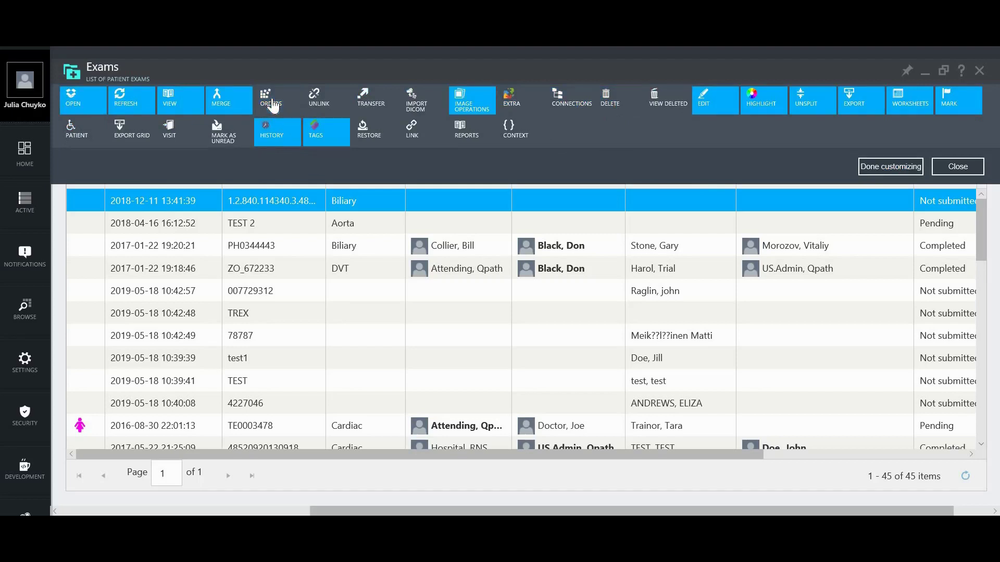
left_click(265, 138)
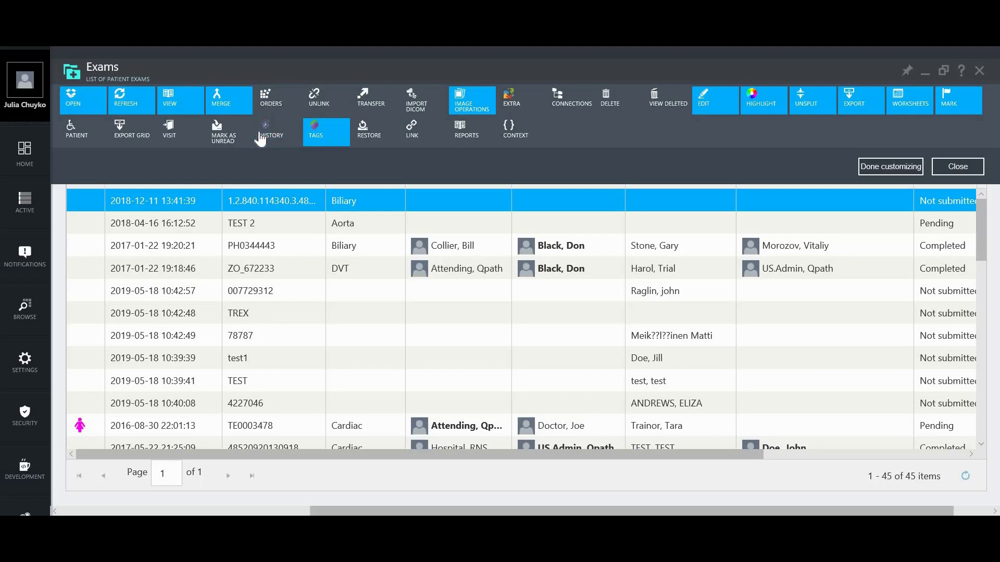
left_click(172, 107)
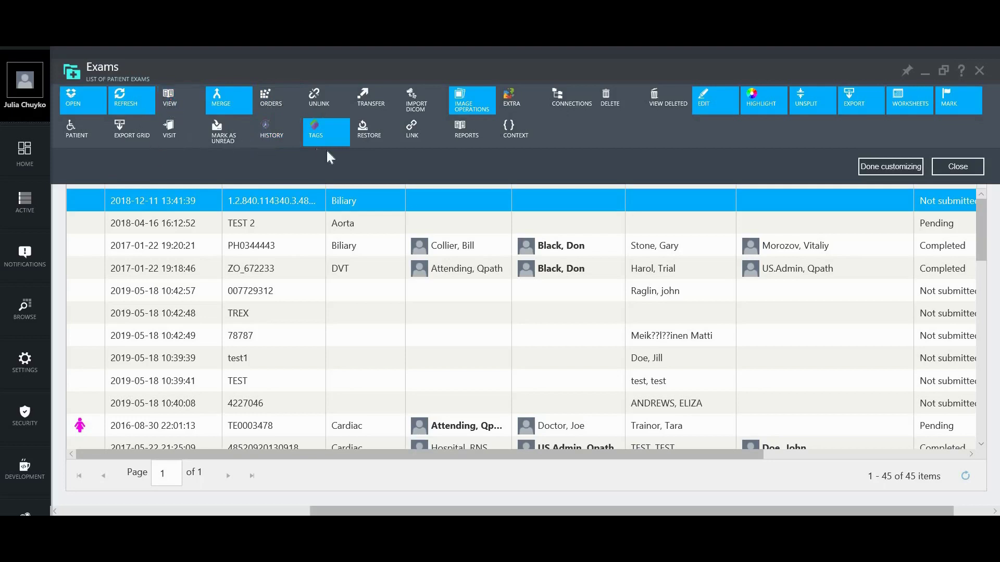
Add the Import DICOM command to the exam list's toolbar and finish customizing.
left_click(414, 110)
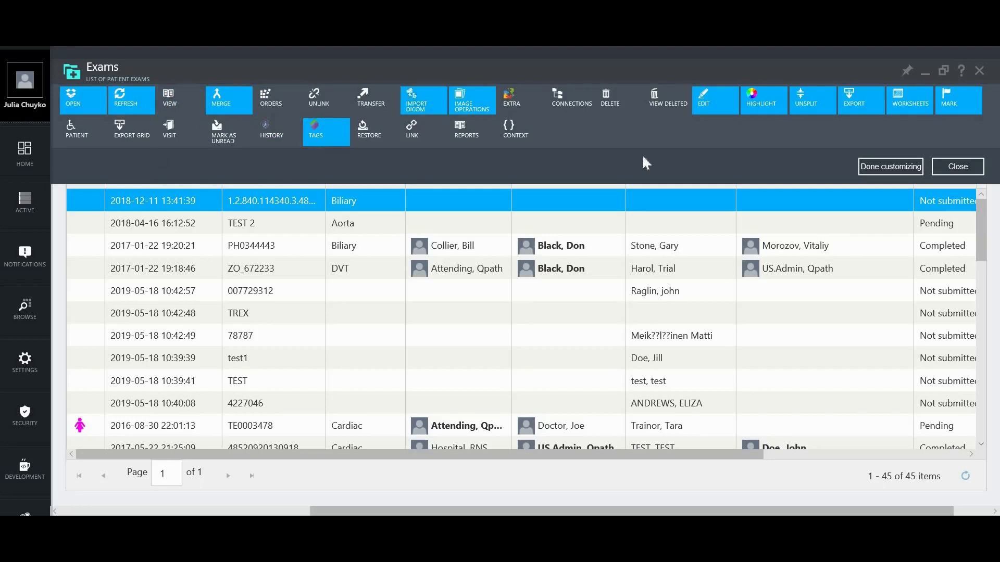
left_click(880, 172)
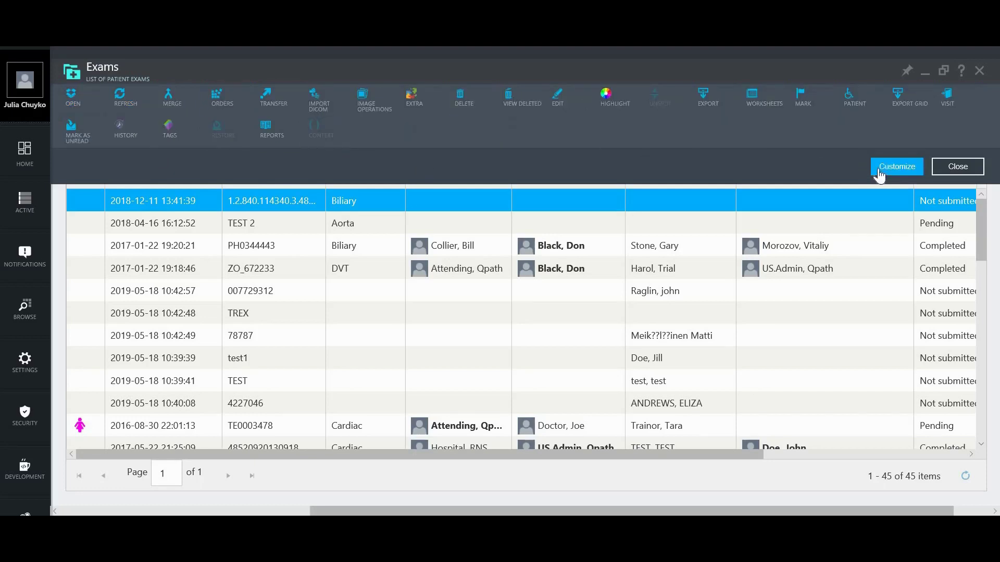
left_click(956, 167)
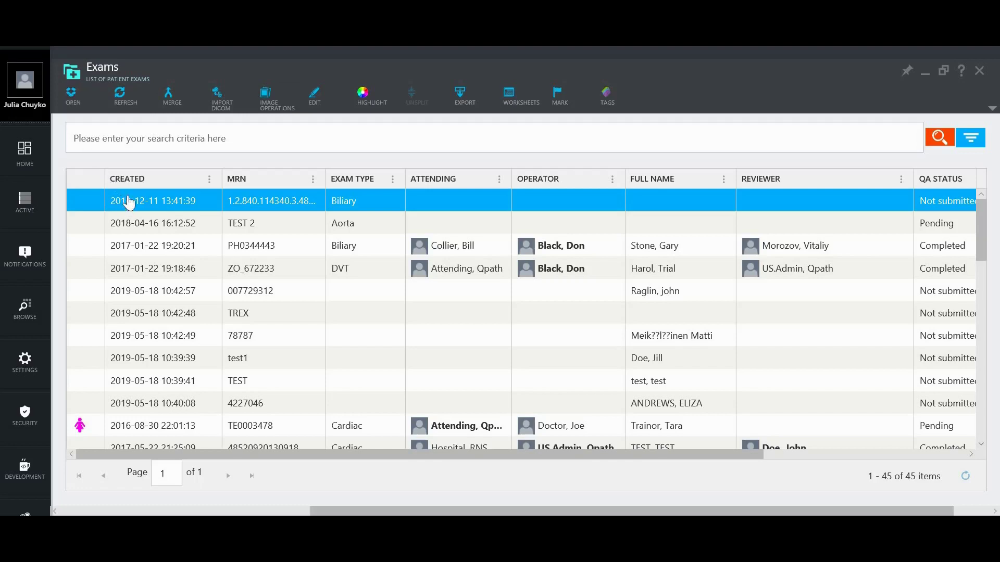
Refresh the exam list, apply the Submit highlight theme, and look over the highlighted QA statuses.
left_click(119, 99)
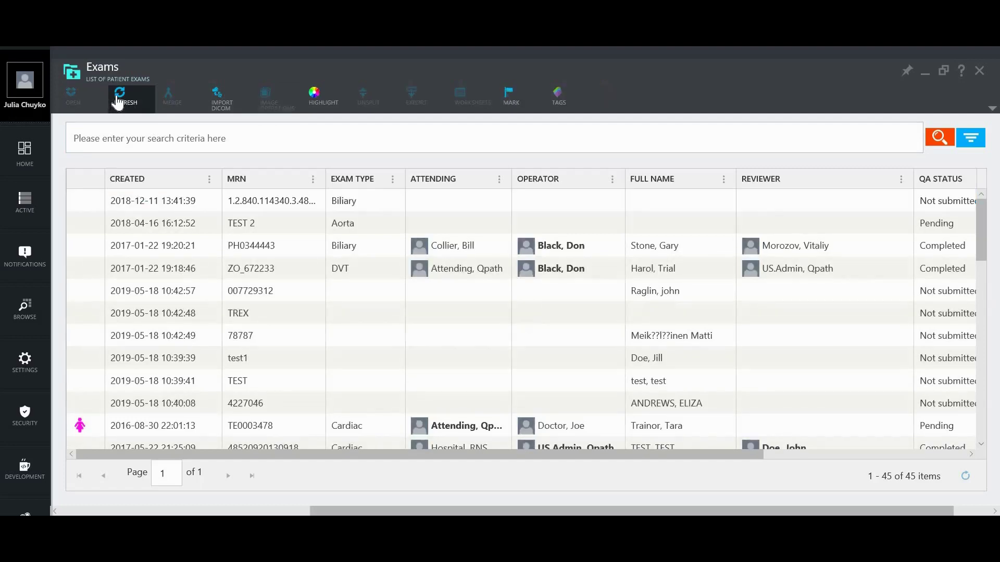
left_click(317, 101)
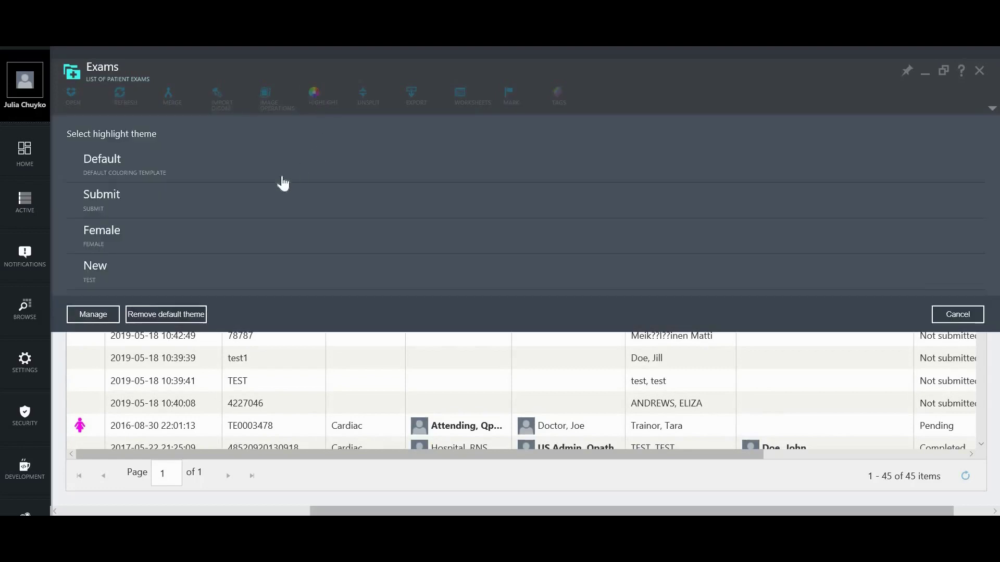
left_click(280, 202)
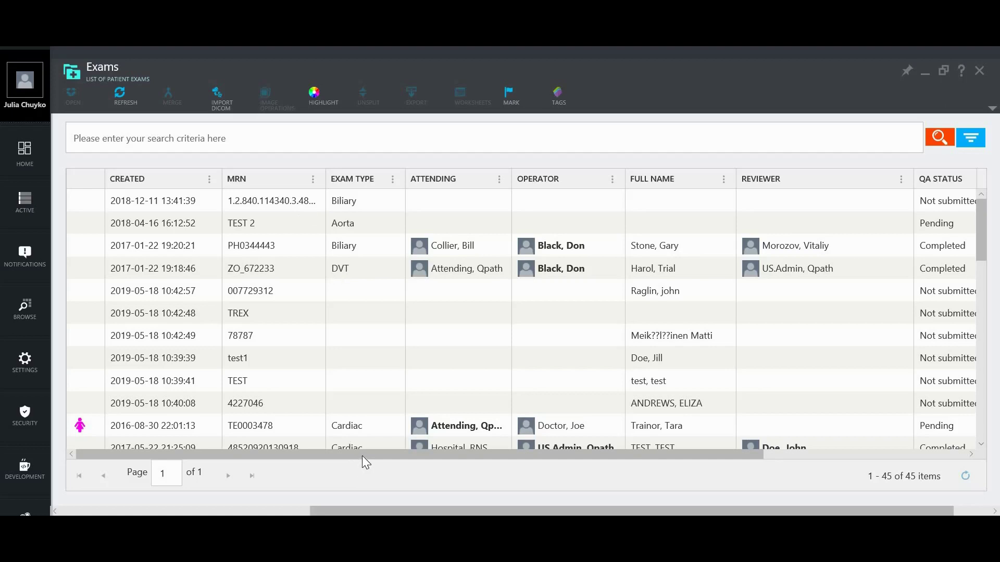
left_click_drag(361, 455, 593, 485)
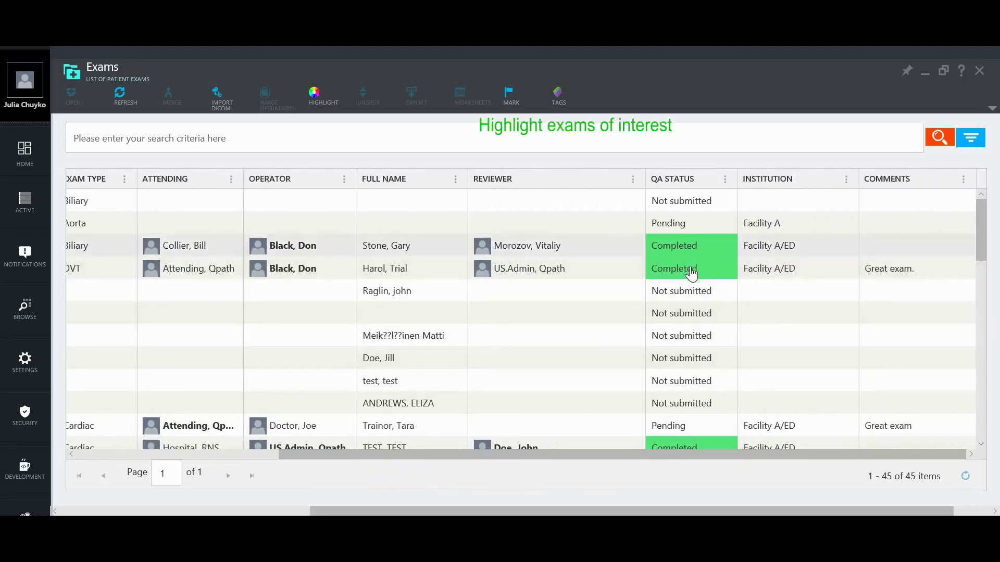
scroll(689, 271, "down", 5)
scroll(709, 401, "down", 2)
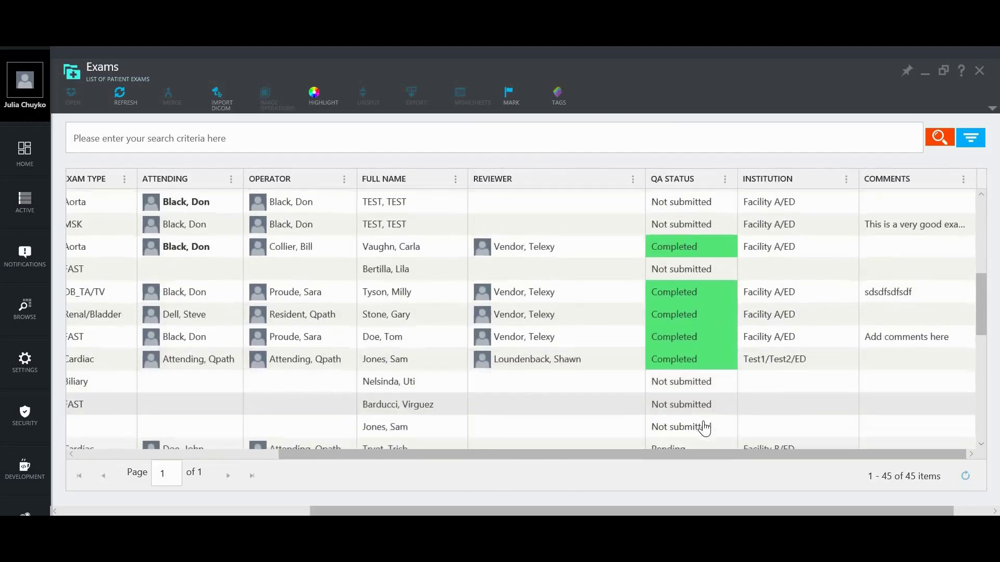
scroll(707, 420, "up", 6)
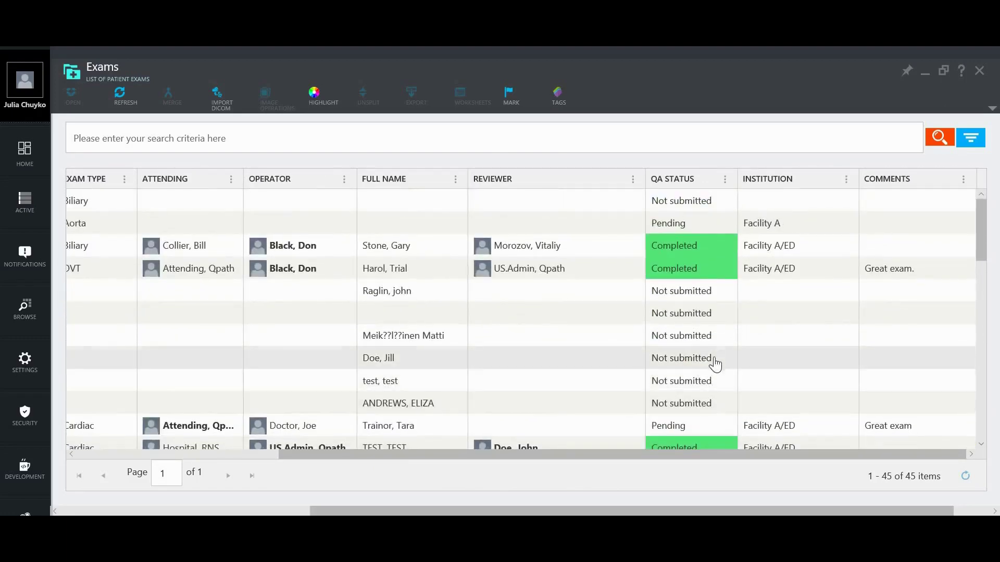
Remove the default highlight theme from the exam list and return to its first columns.
left_click(318, 102)
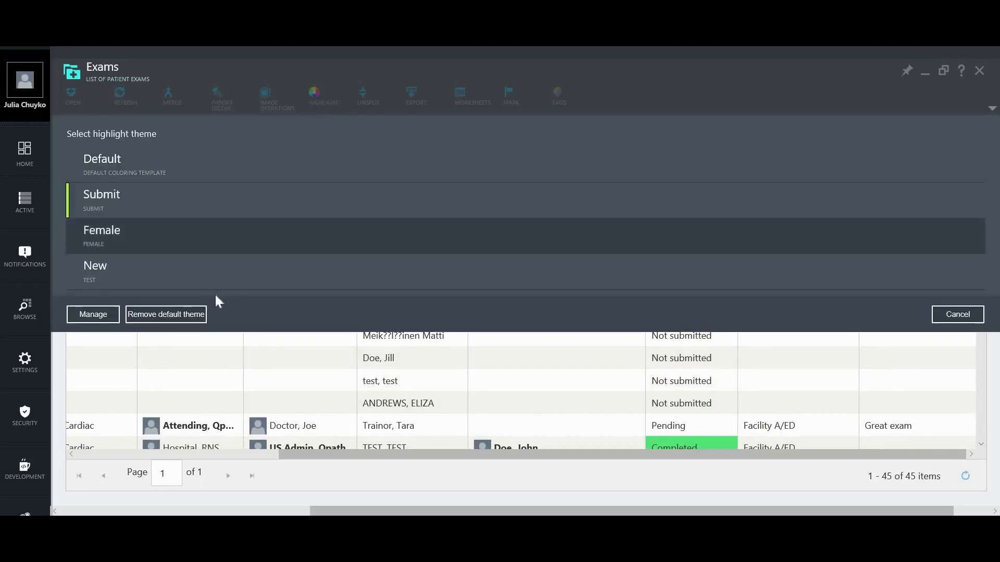
left_click(198, 315)
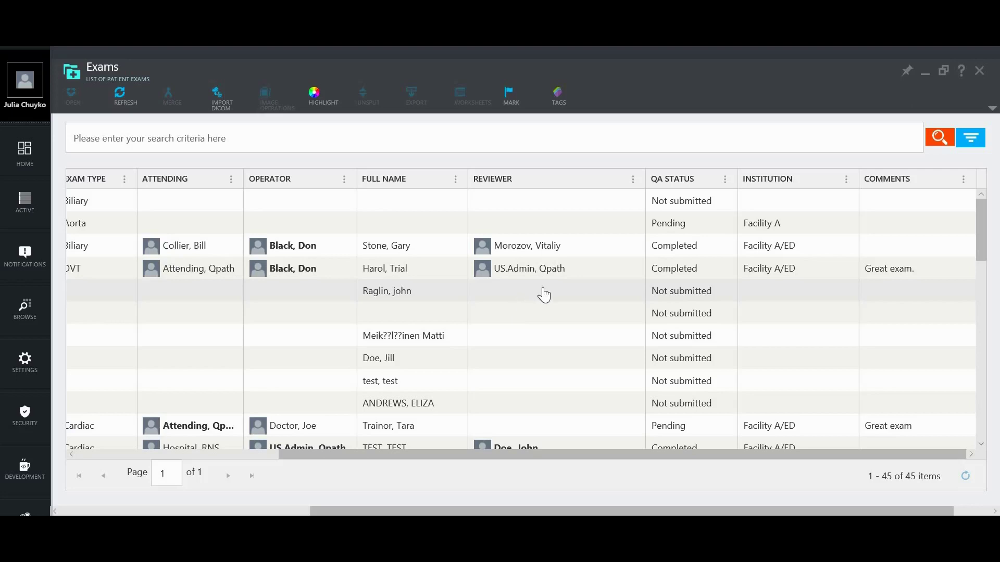
left_click_drag(529, 457, 331, 457)
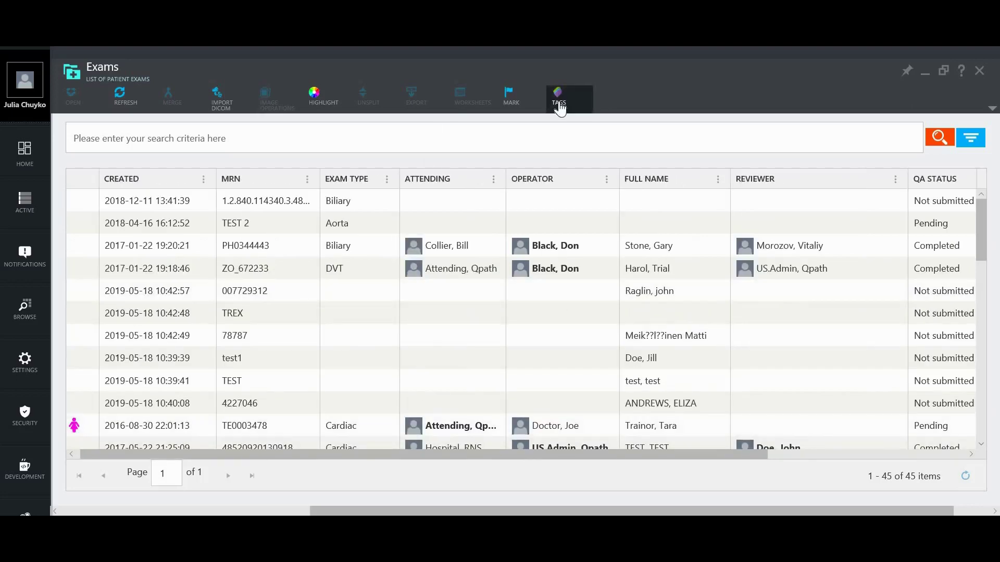
Filter the exams by the Interesting case tag, look over the matching exams, and close the tag manager.
left_click(559, 101)
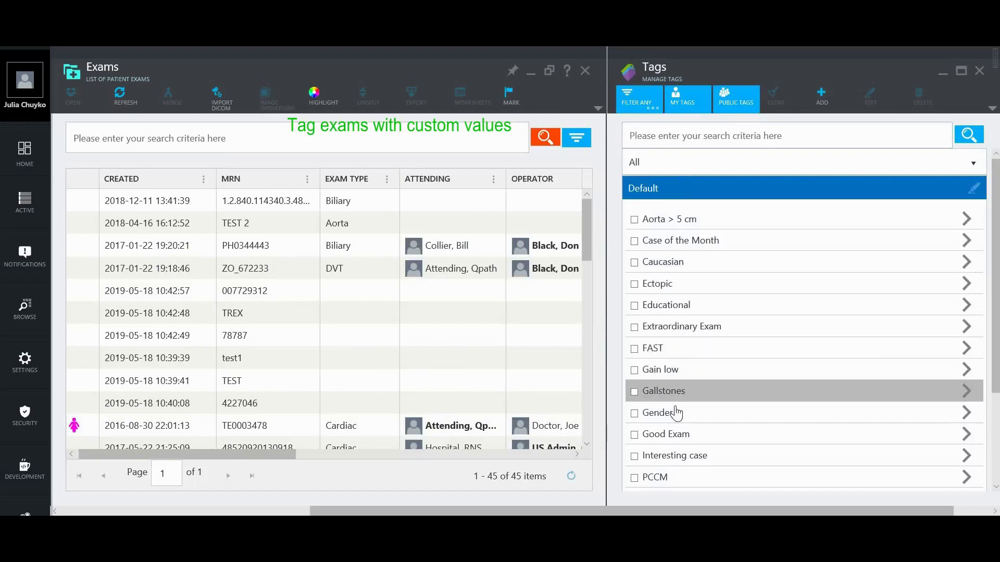
left_click(689, 461)
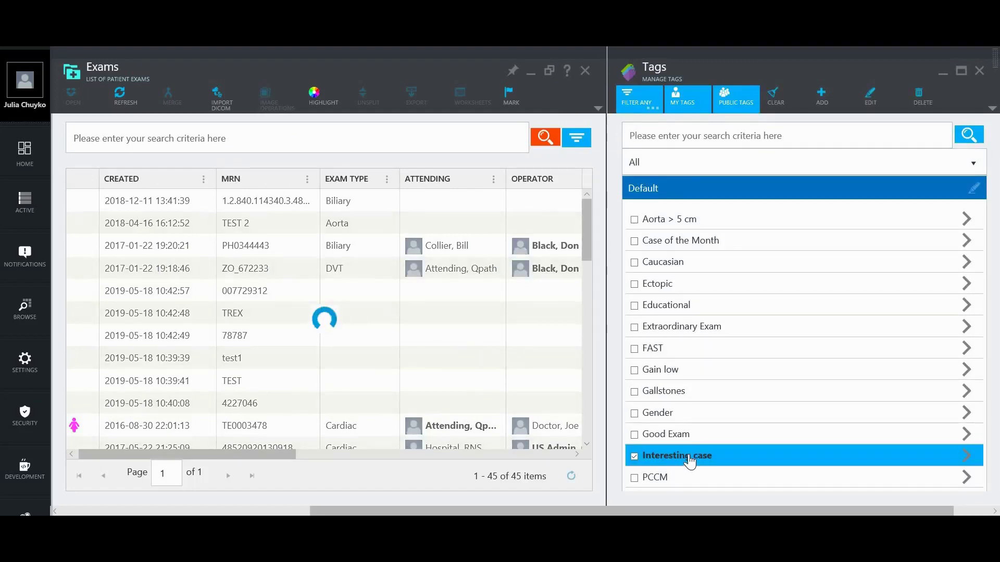
mouse_move(277, 456)
left_mouse_down()
mouse_move(550, 461)
mouse_move(261, 457)
left_mouse_up()
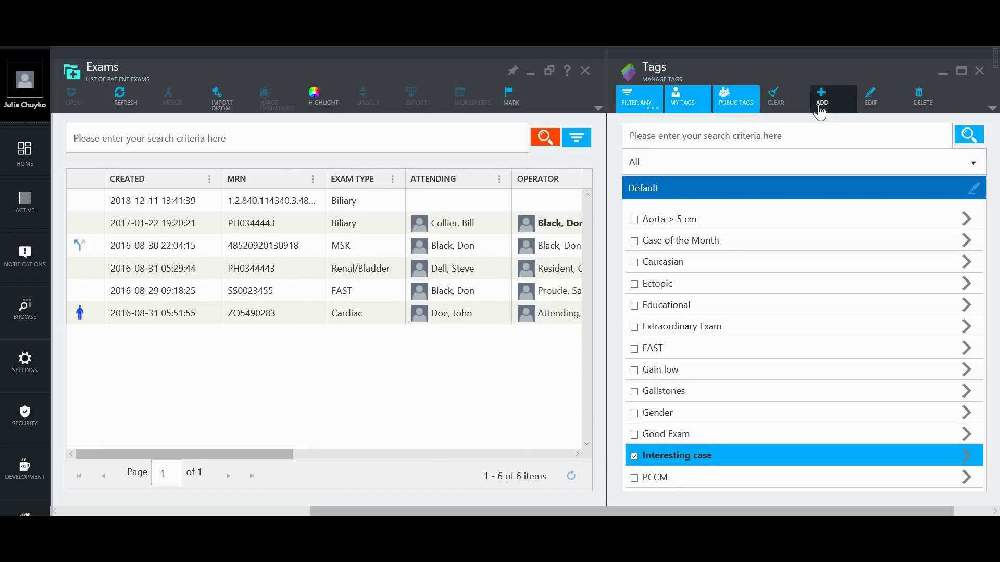
left_click(979, 71)
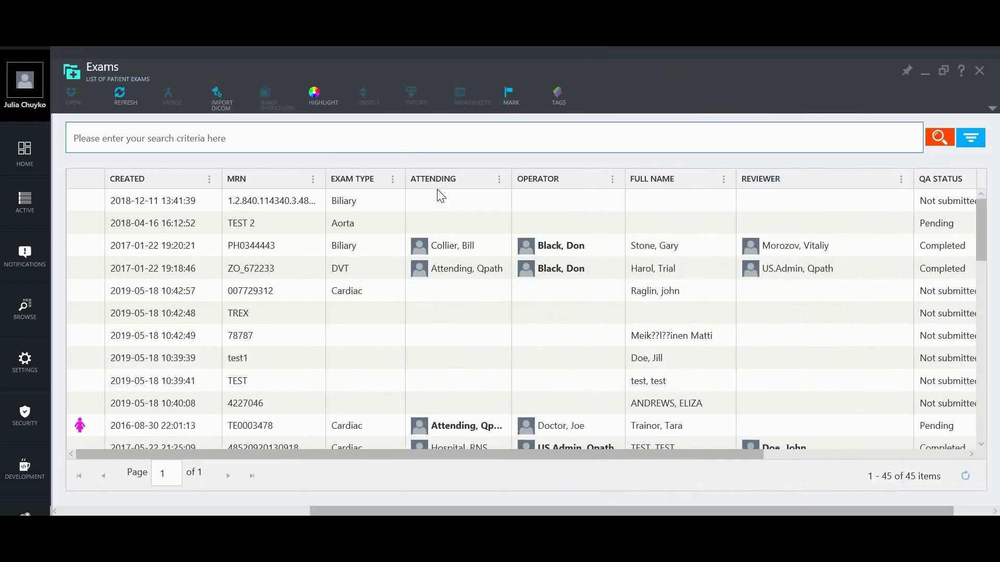
left_click(457, 294)
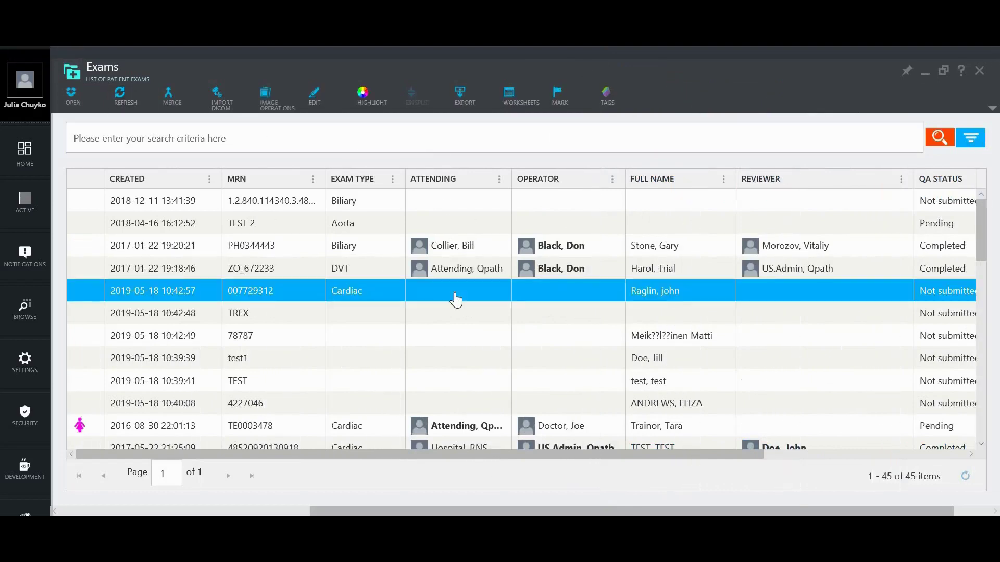
left_click(319, 104)
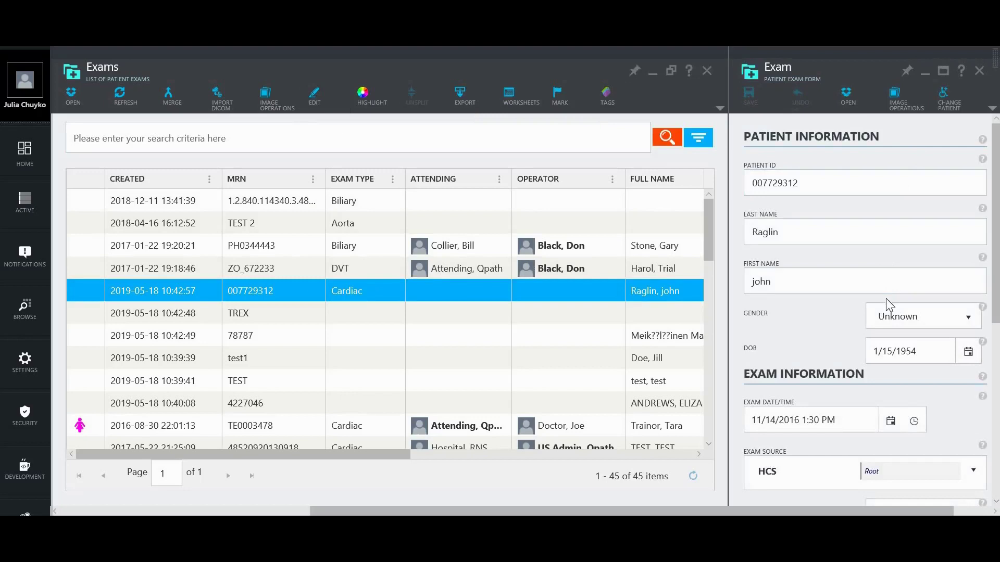
scroll(889, 305, "down", 1)
scroll(887, 300, "down", 2)
scroll(885, 297, "up", 1)
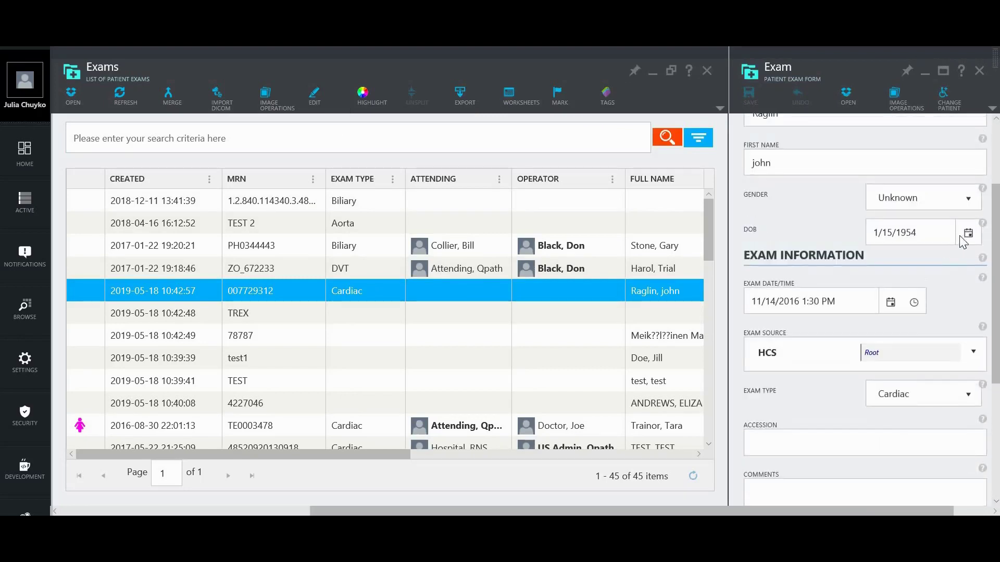
left_click(973, 206)
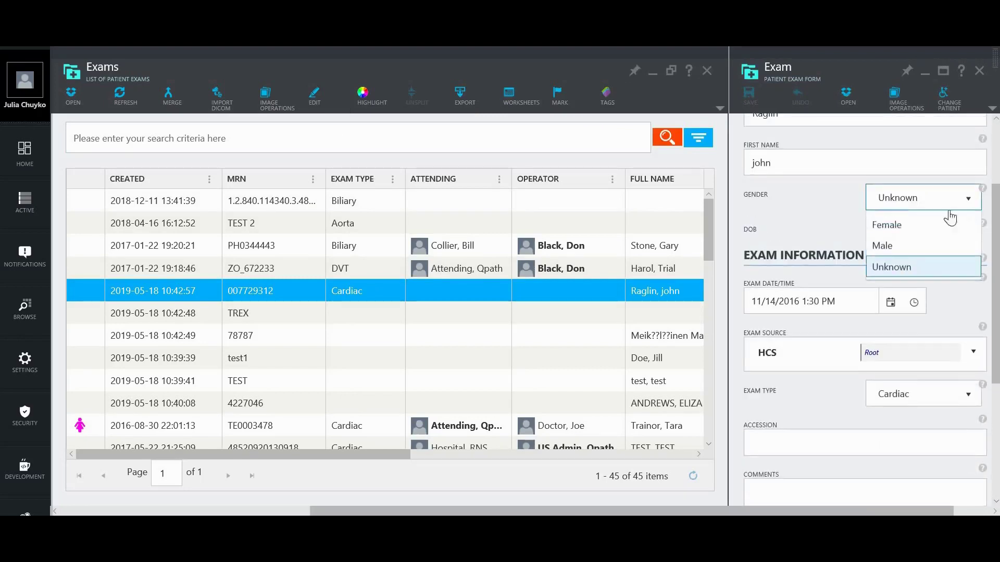
left_click(921, 246)
scroll(942, 294, "down", 4)
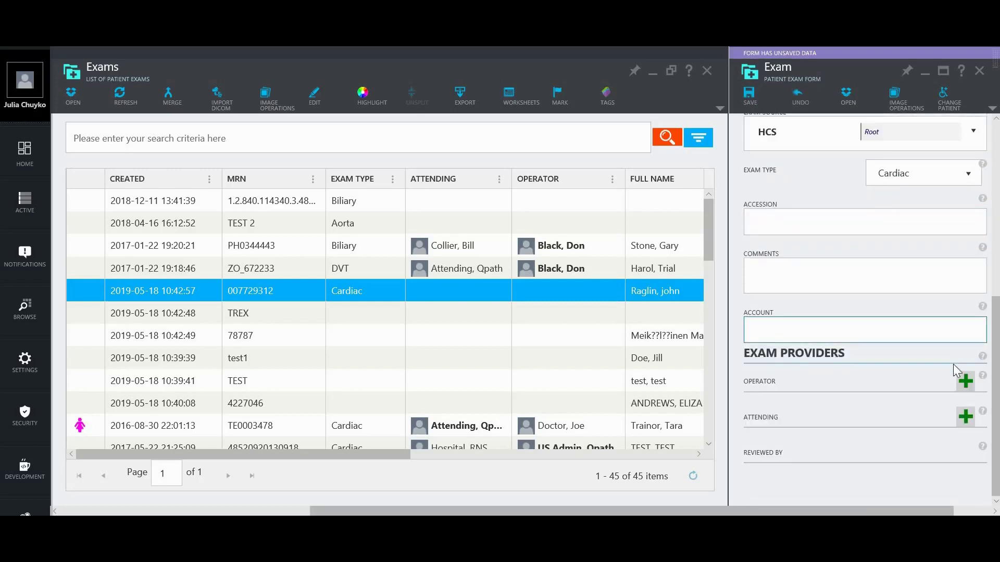
Assign the first user in the contributor lookup as the exam's operator, save the exam, and close its form.
left_click(964, 381)
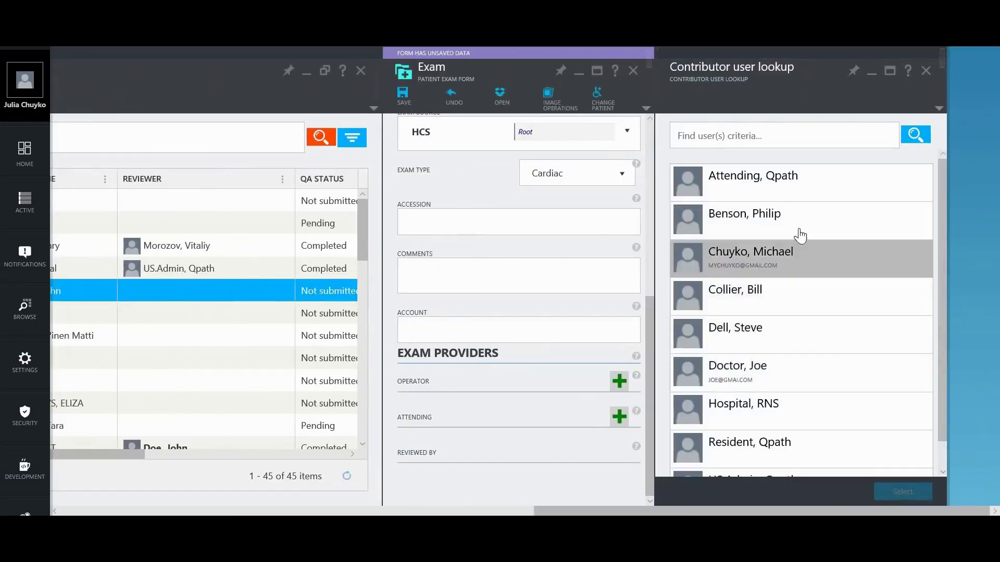
left_click(816, 194)
left_click(903, 492)
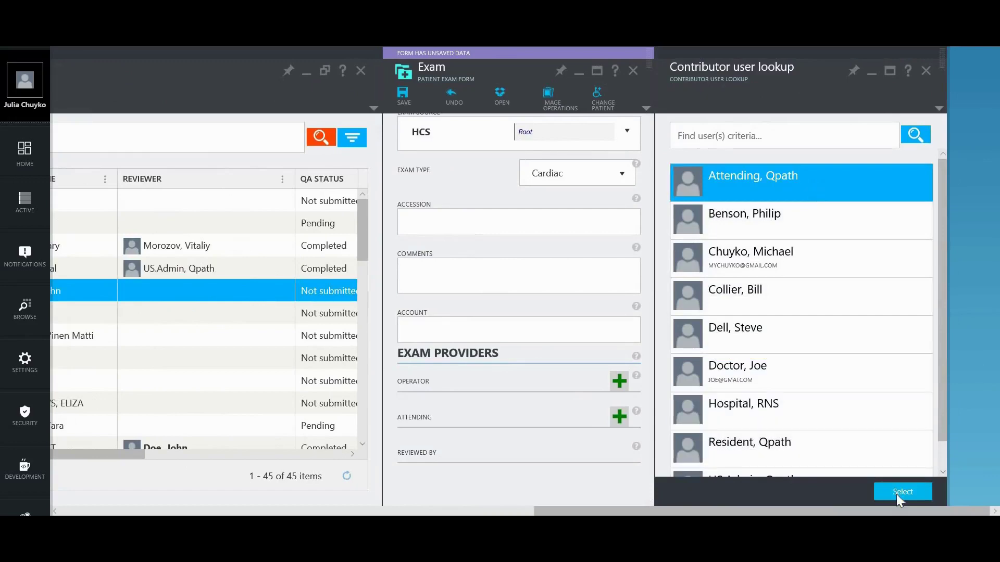
scroll(841, 444, "up", 4)
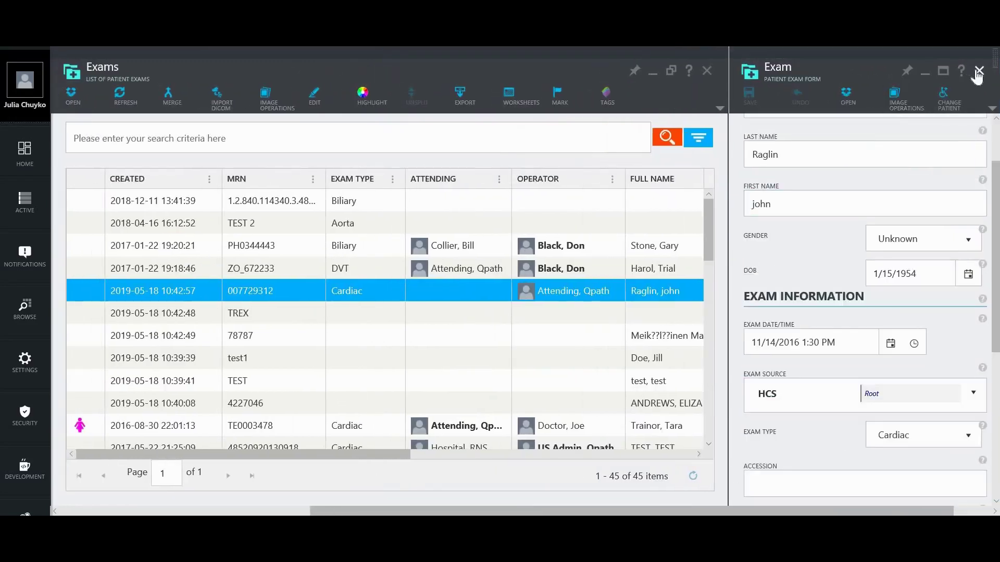
left_click(979, 71)
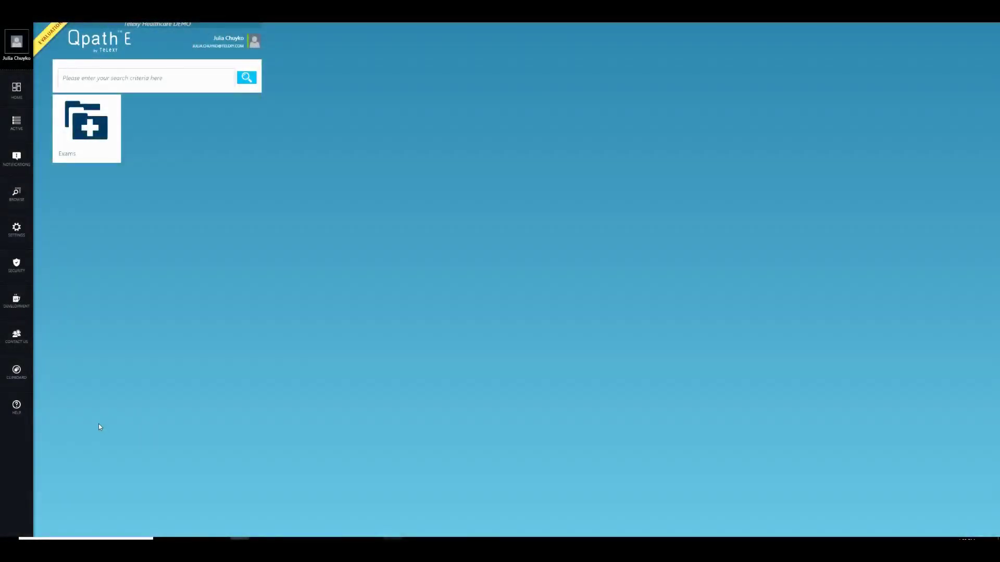
Open Analytics from the startboard and look over the available report types.
left_click(22, 203)
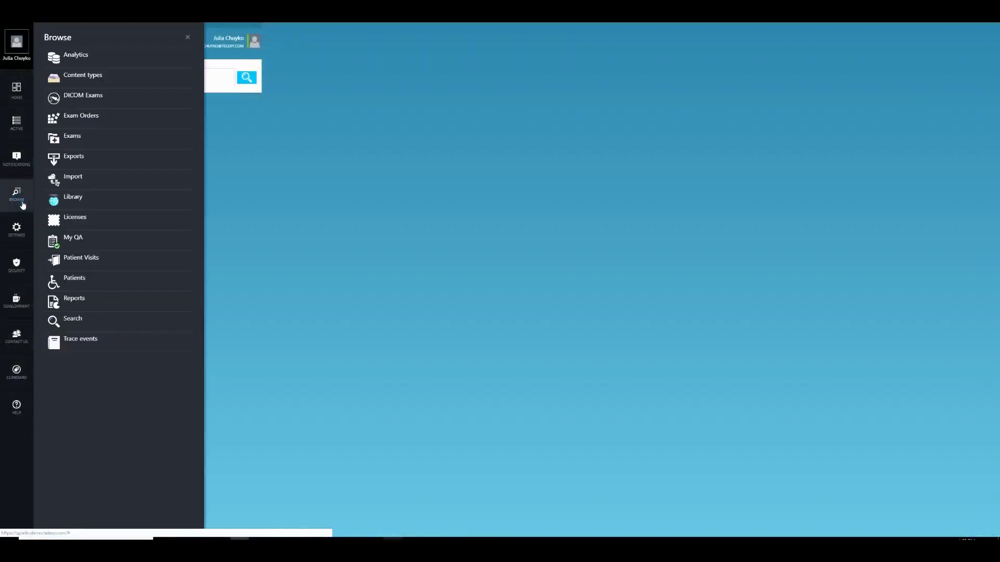
left_click(124, 62)
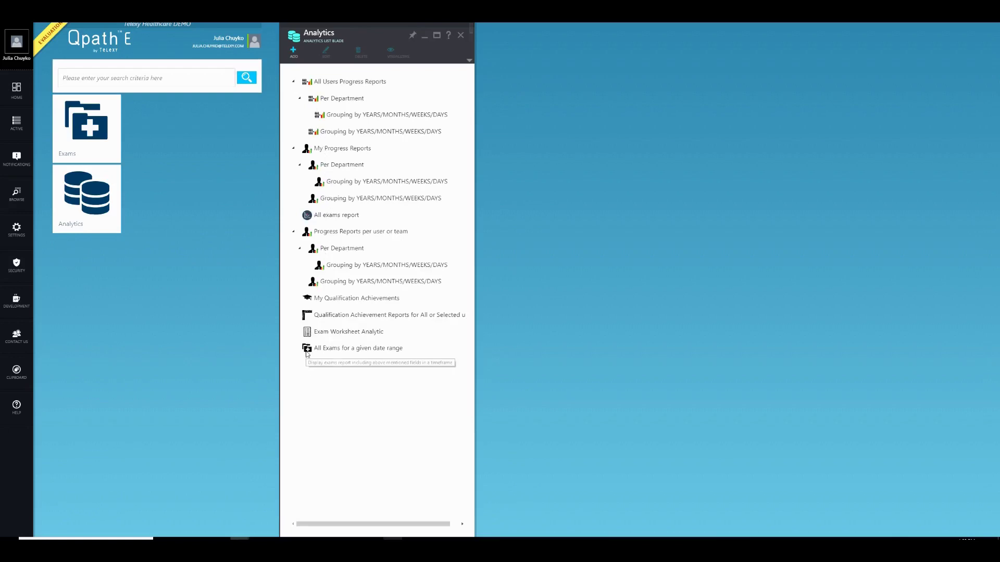
Collapse the All Users Progress Reports branch and run that report with the first Table visualization.
left_click(299, 101)
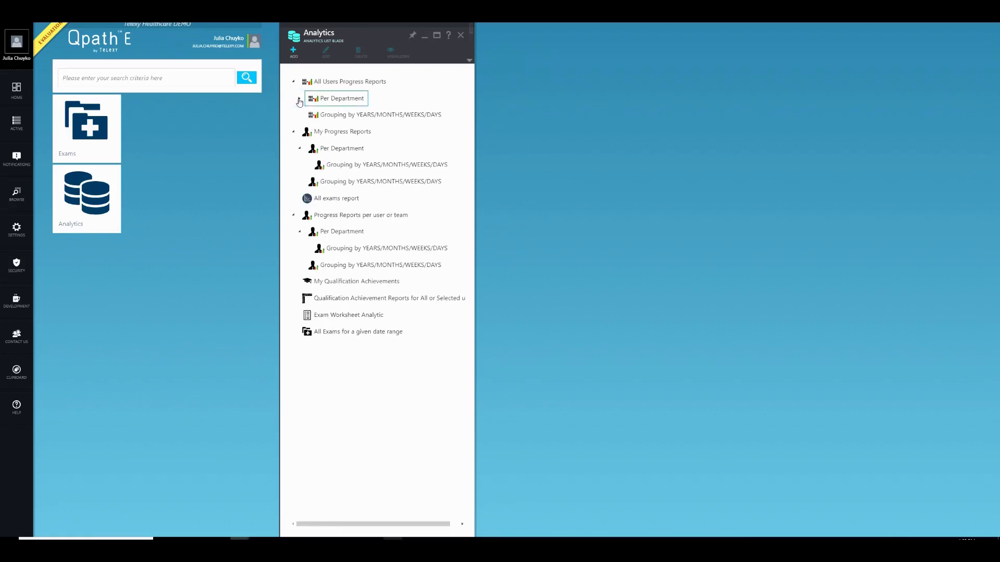
left_click(330, 82)
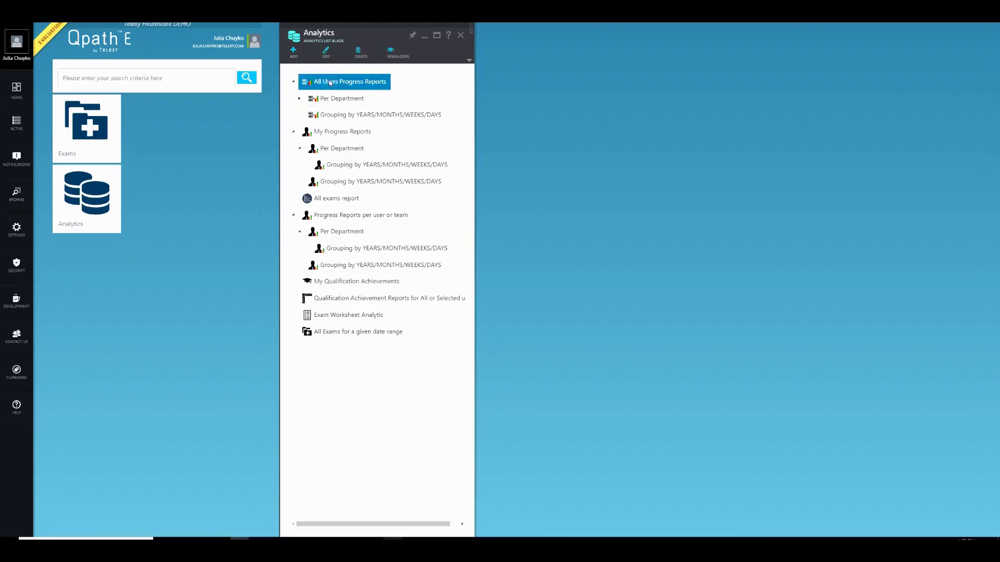
left_click(329, 81)
double_click(329, 82)
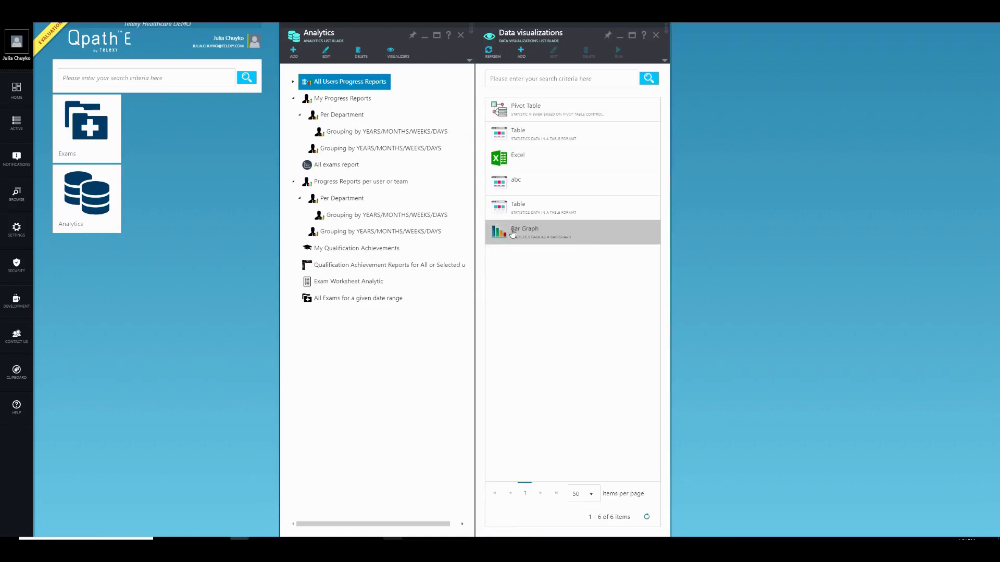
left_click(553, 132)
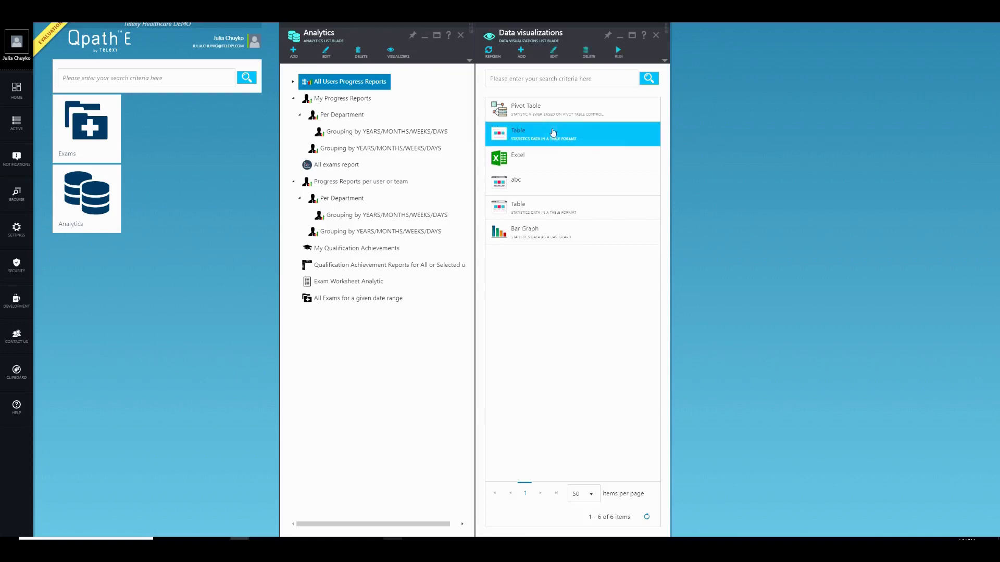
left_click(619, 54)
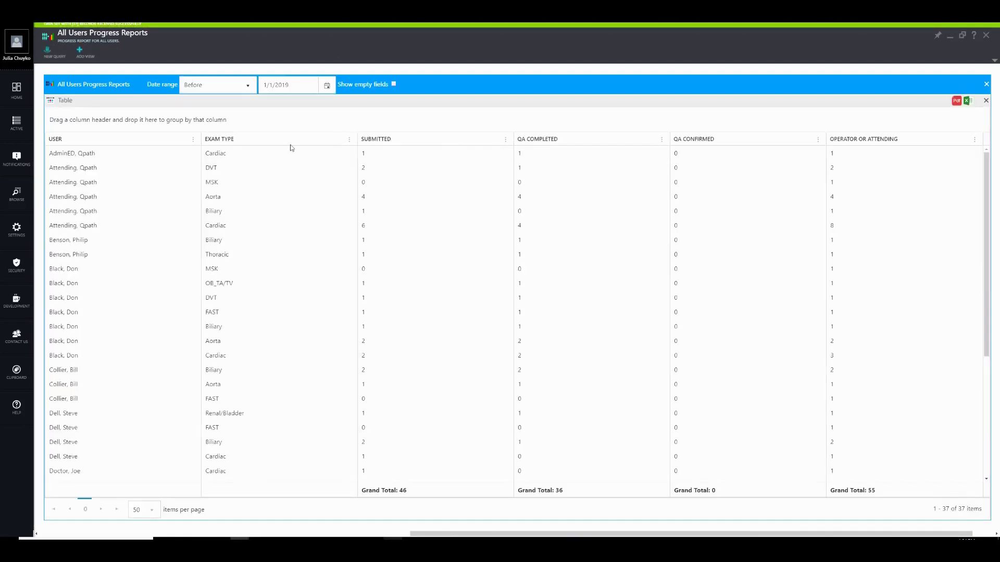
Look over the User column's sorting and column visibility options, and sort the report by User in ascending order.
left_click(193, 139)
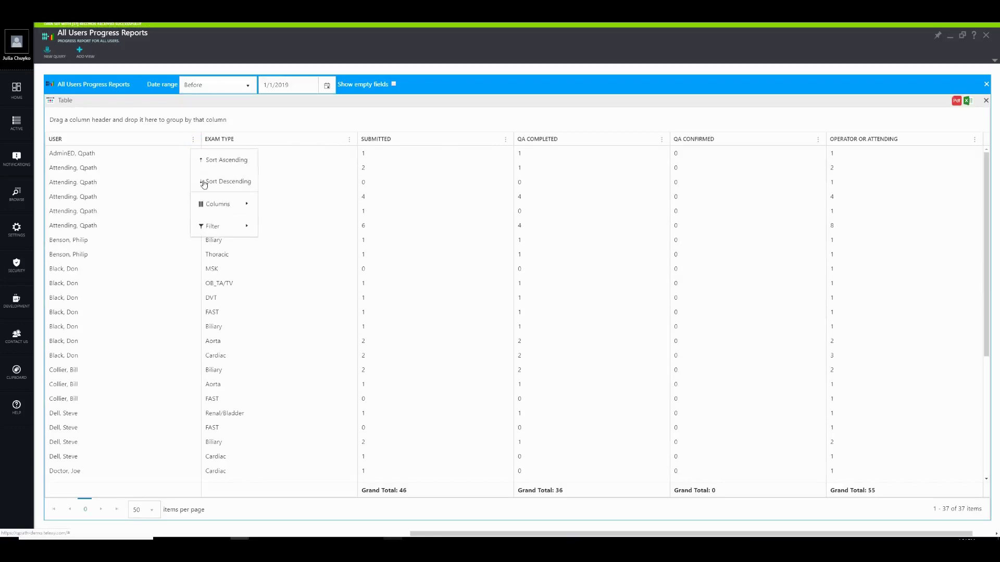
mouse_move(214, 204)
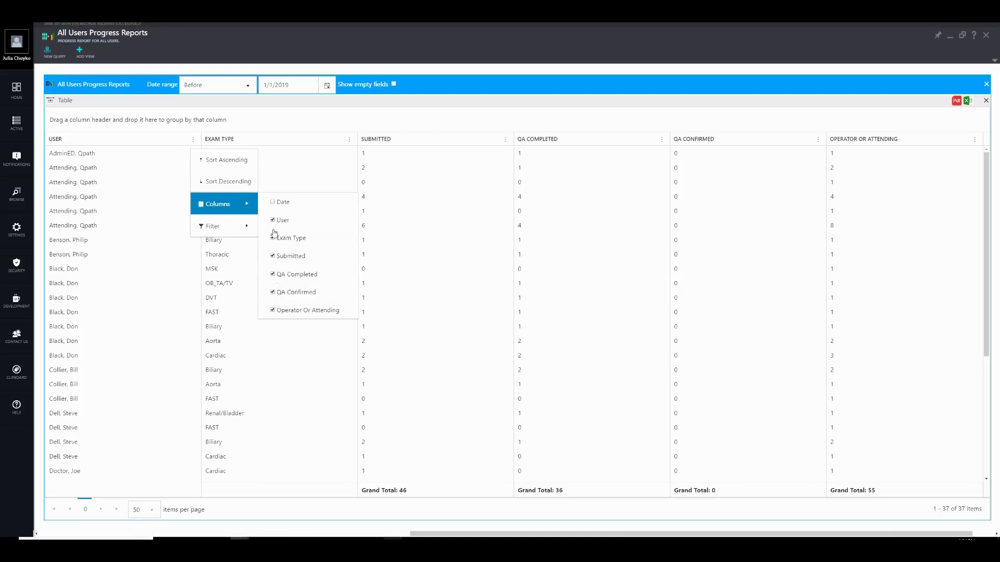
left_click(147, 139)
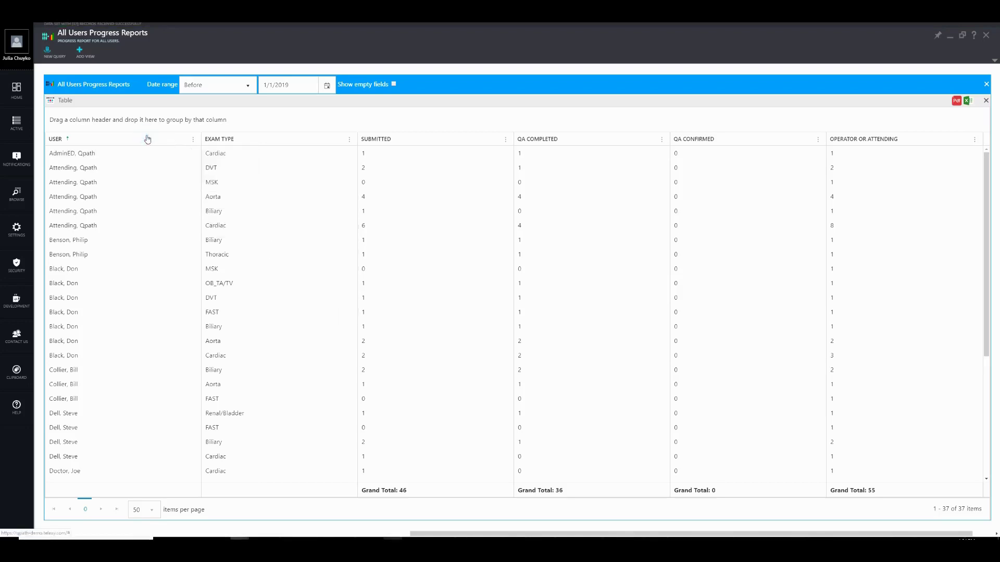
Group the report rows by User, look through the groups, and place the Operator or Attending column before QA Confirmed.
left_click_drag(77, 144, 77, 119)
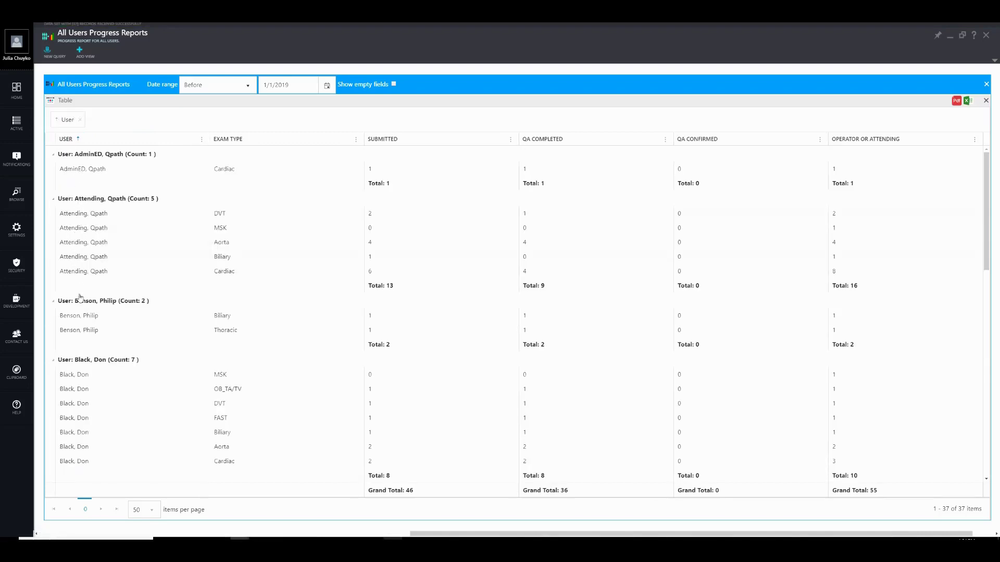
scroll(81, 403, "down", 10)
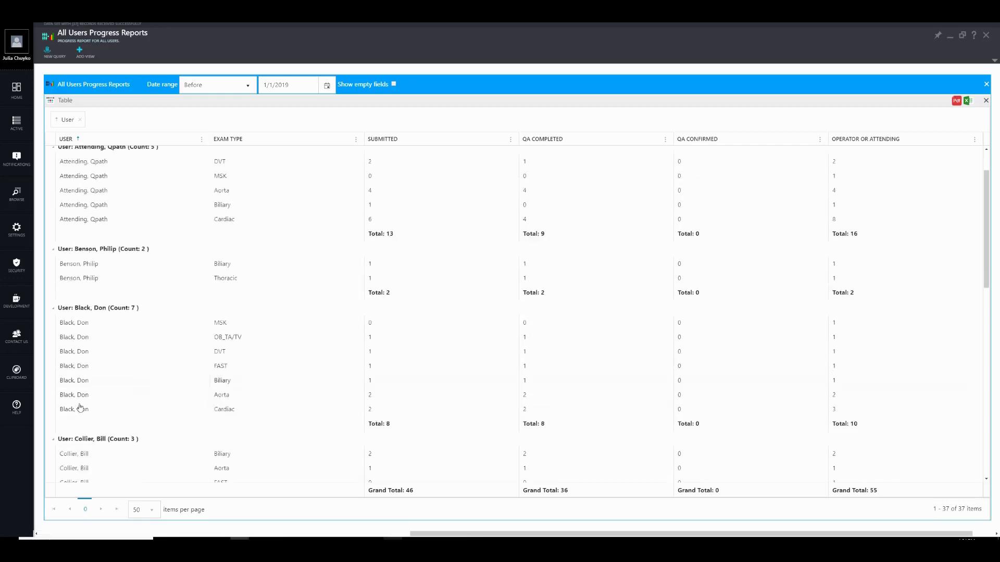
scroll(79, 416, "down", 4)
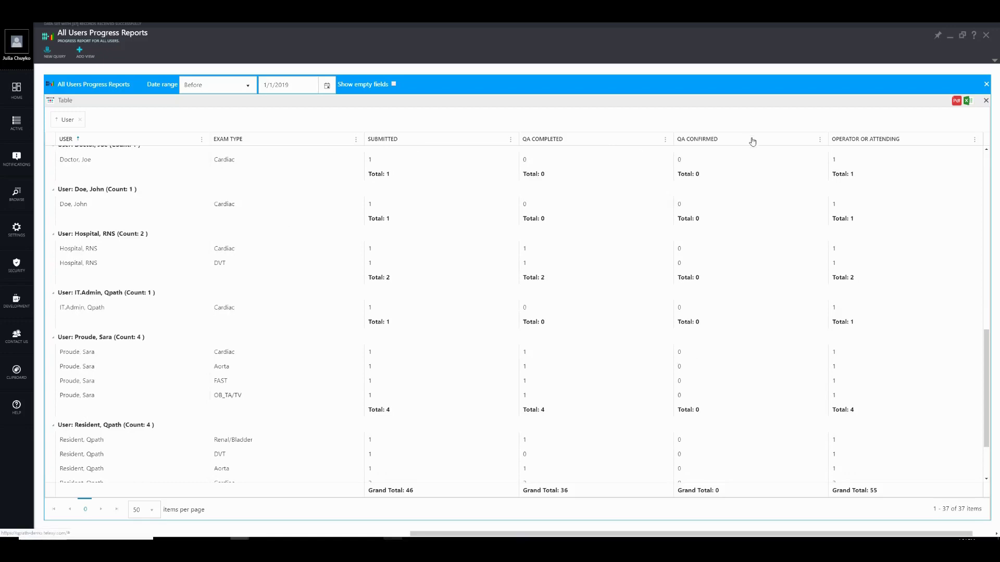
left_click_drag(873, 141, 722, 139)
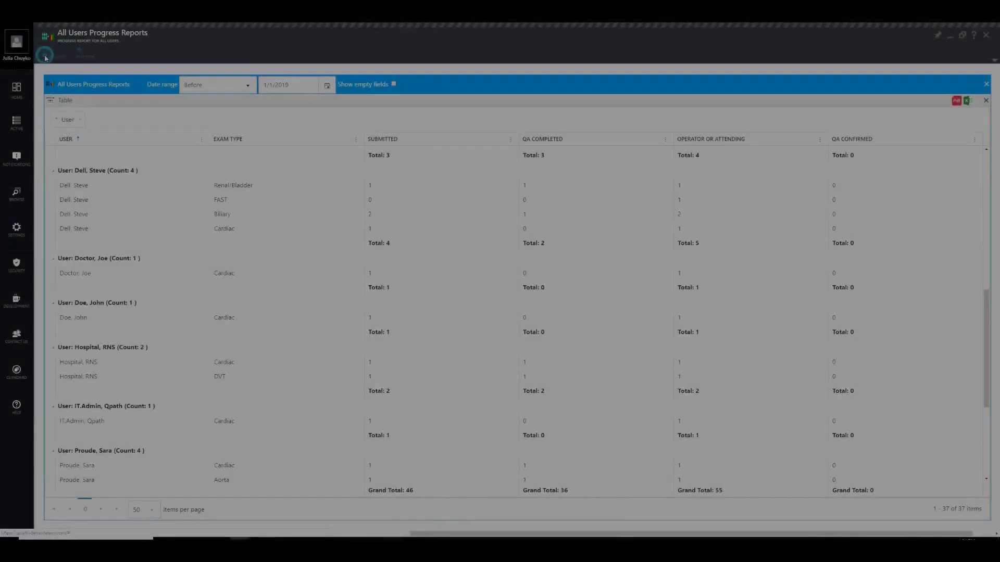
Set the report query's As Operator/Attending argument to Operator, look over the worksheet field and date range choices, and rerun the query.
left_click(46, 55)
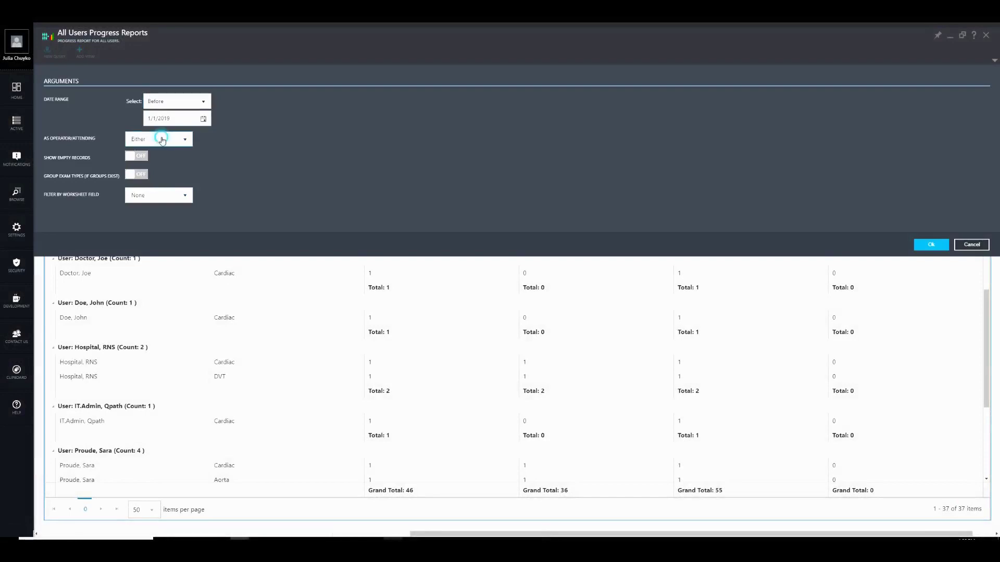
left_click(162, 140)
left_click(165, 156)
left_click(178, 197)
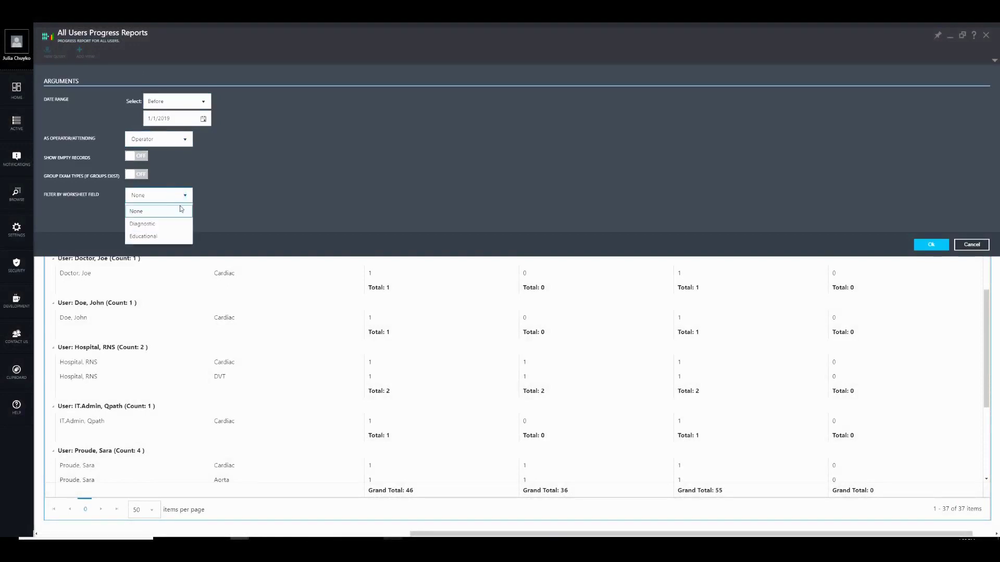
left_click(169, 195)
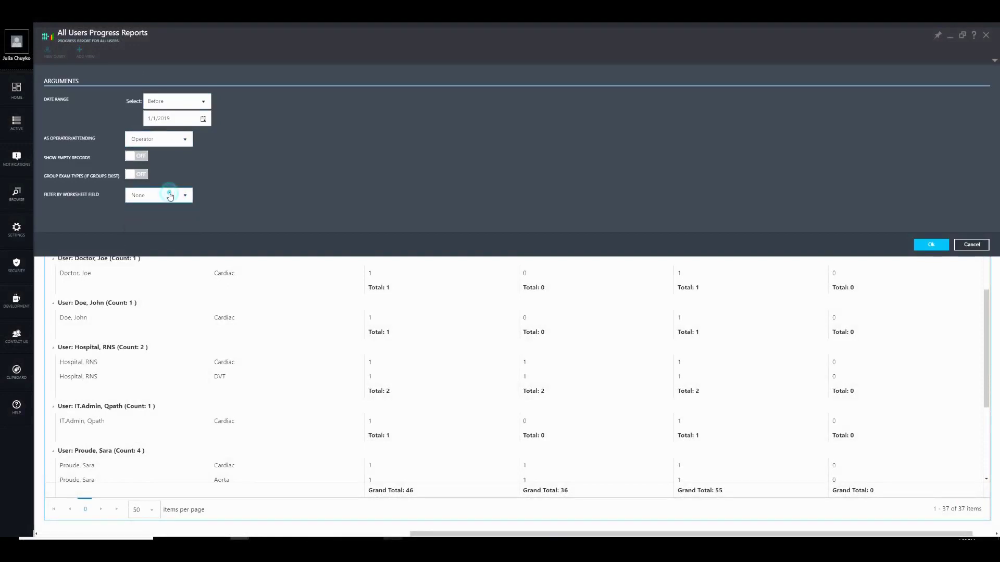
left_click(206, 103)
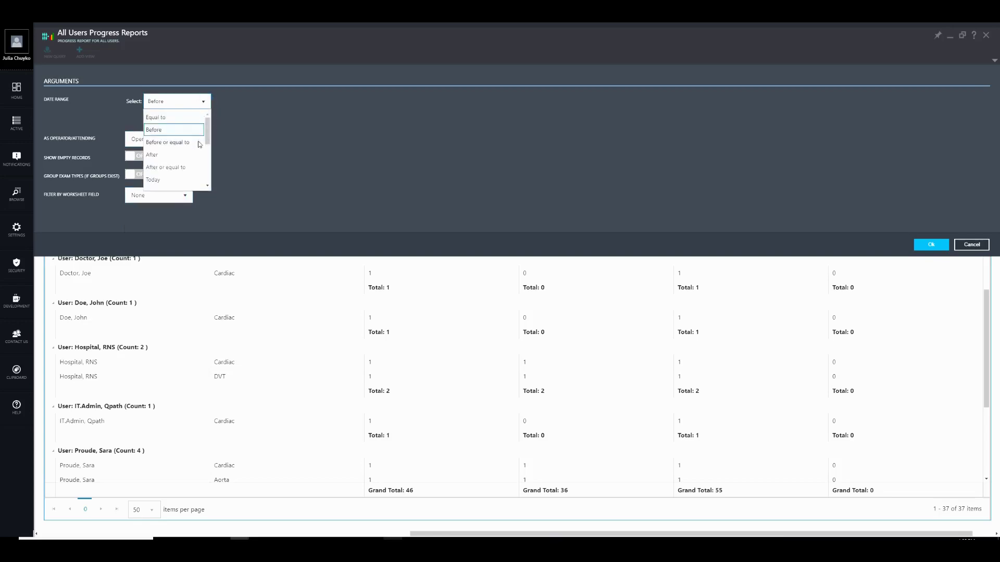
scroll(199, 161, "down", 4)
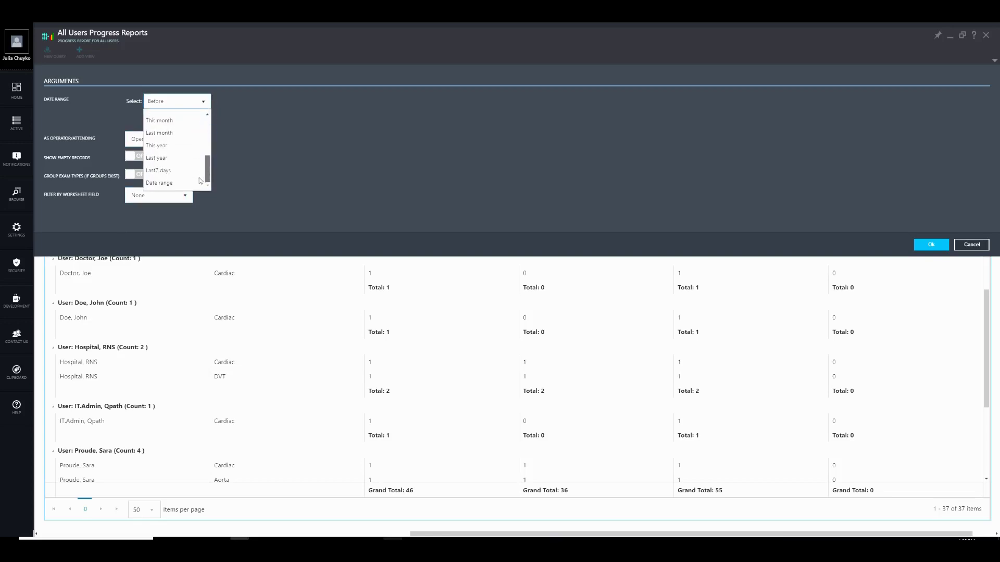
left_click(235, 187)
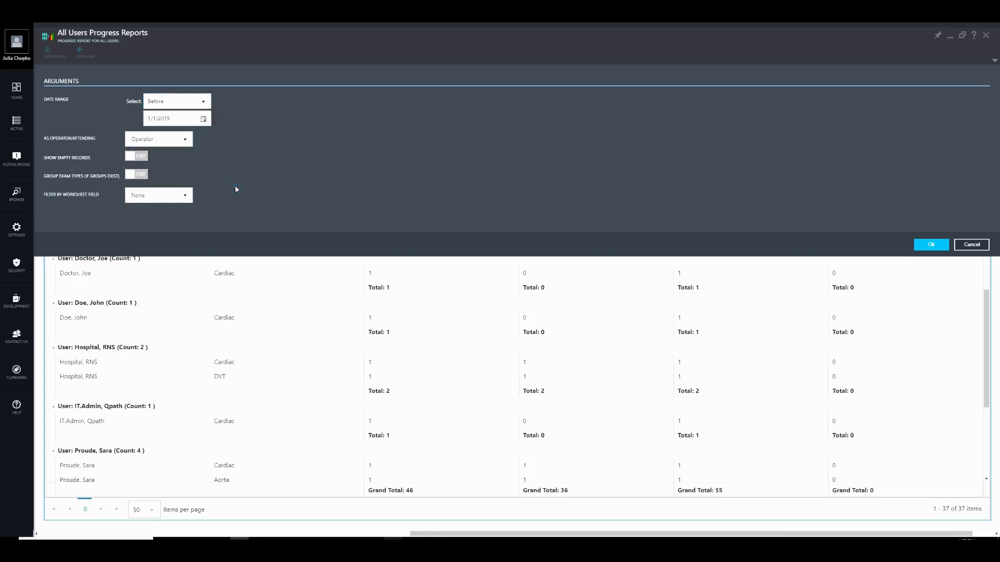
left_click(929, 246)
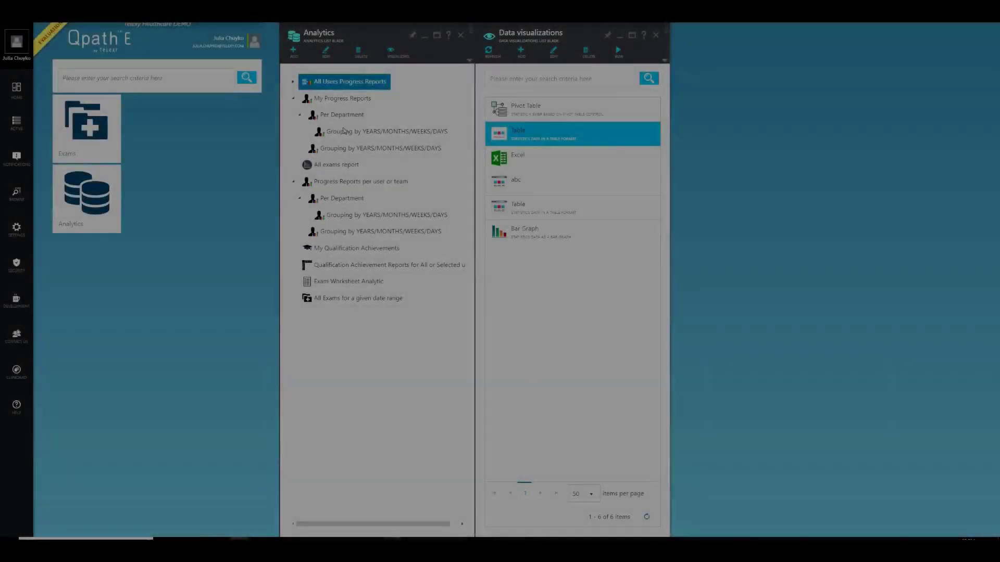
Open the Qualification Achievement Reports for All or Selected users in Grid format and rerun the query filtered to the Qpath resident account.
left_click(346, 266)
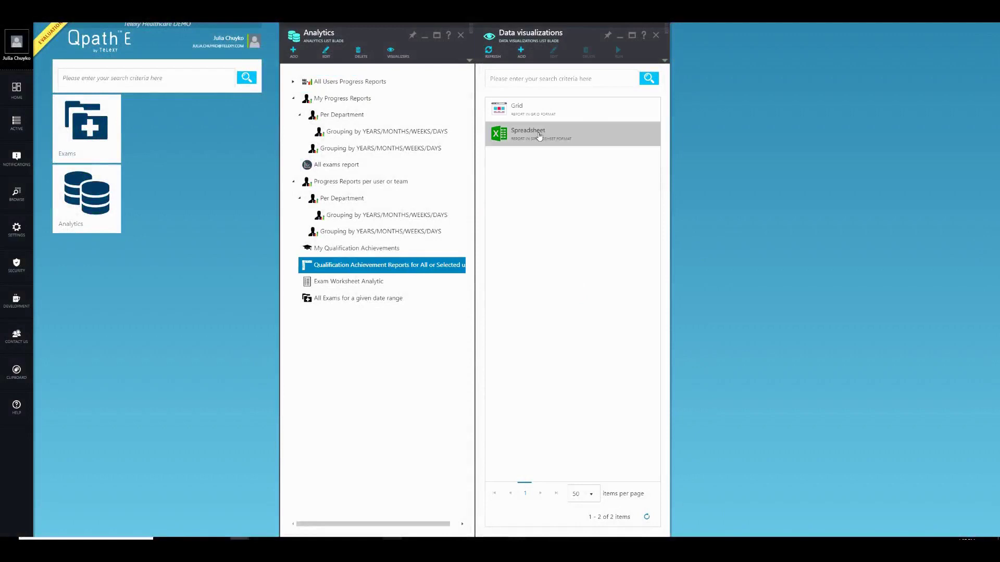
left_click(542, 109)
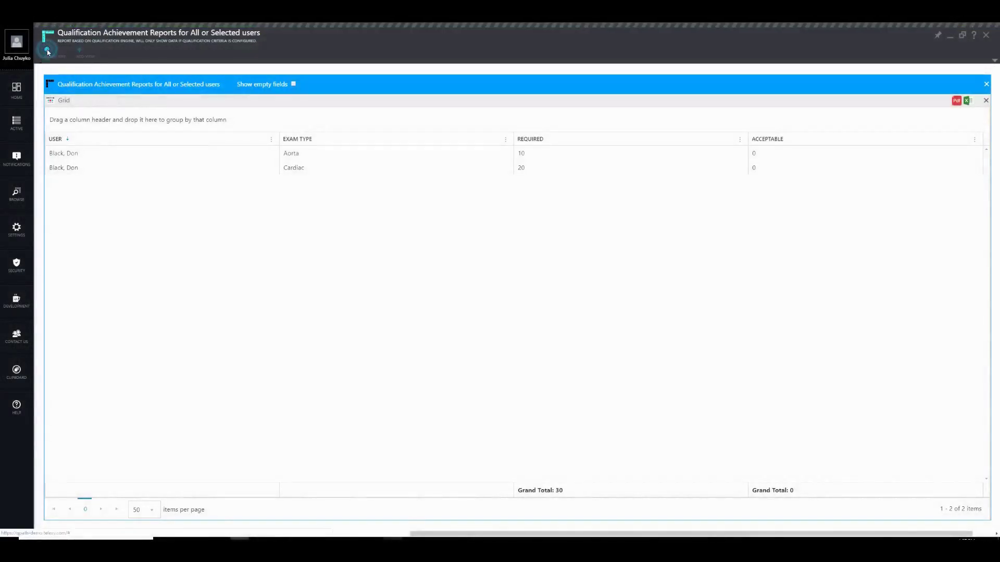
left_click(47, 52)
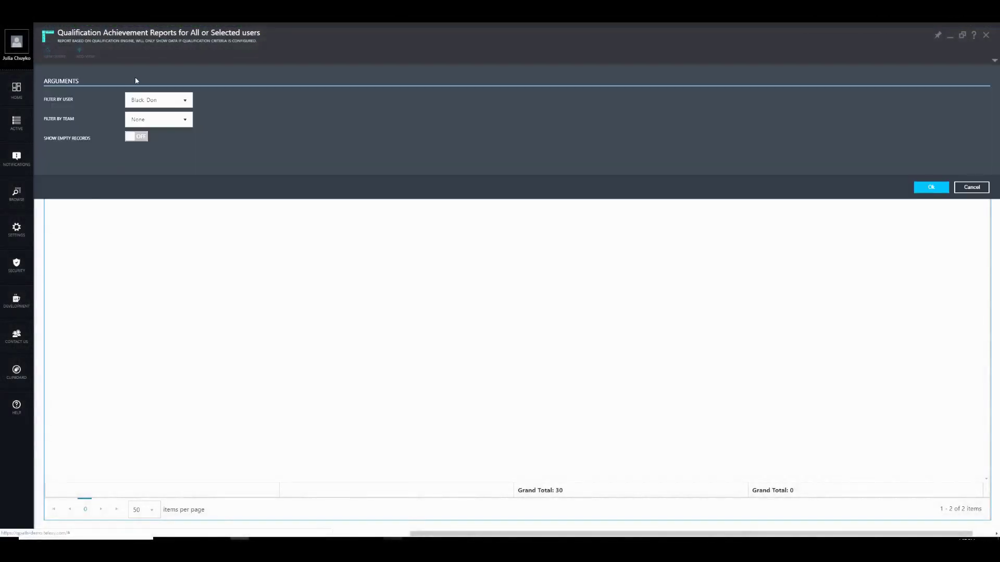
left_click(144, 99)
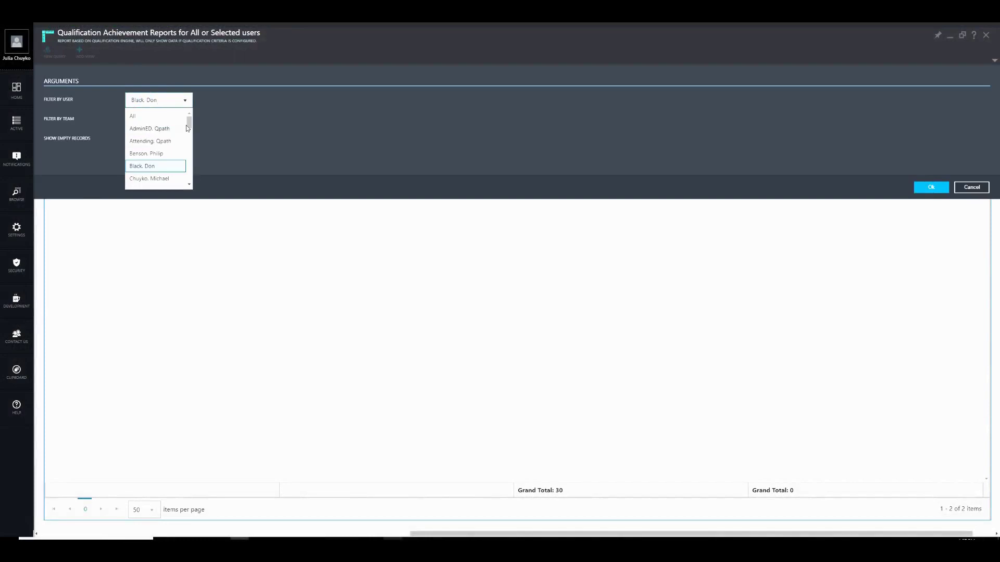
left_click_drag(188, 124, 183, 163)
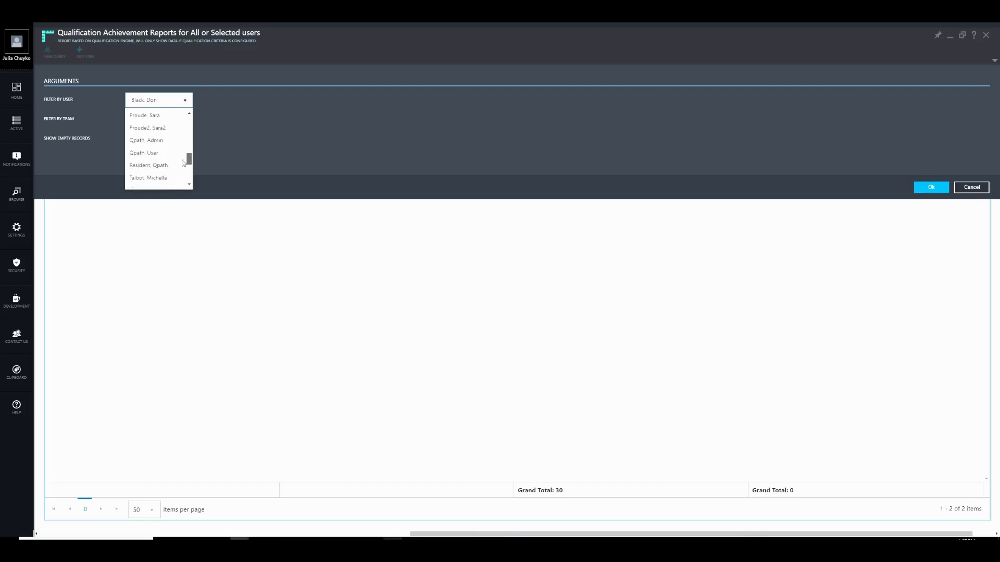
left_click(165, 165)
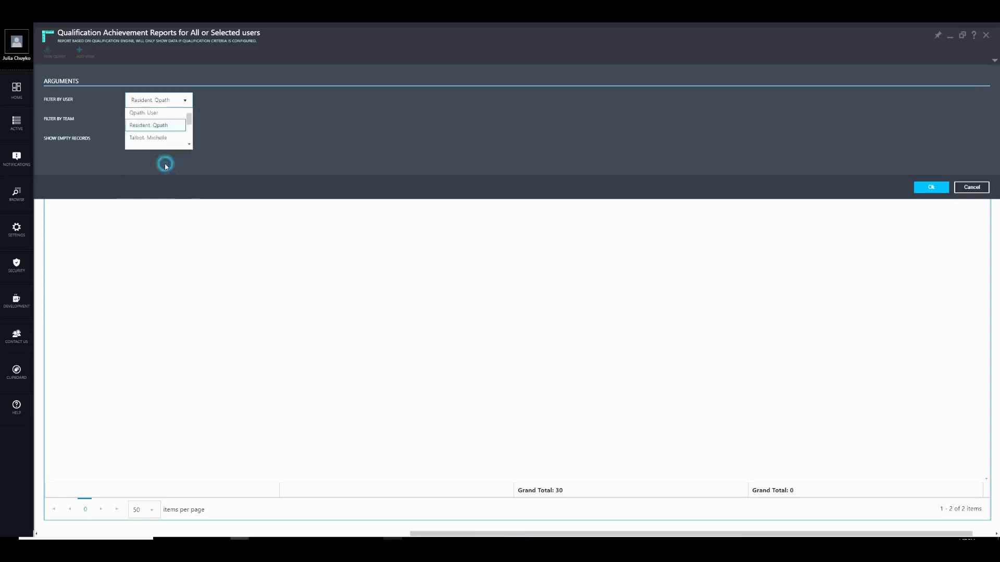
left_click(926, 189)
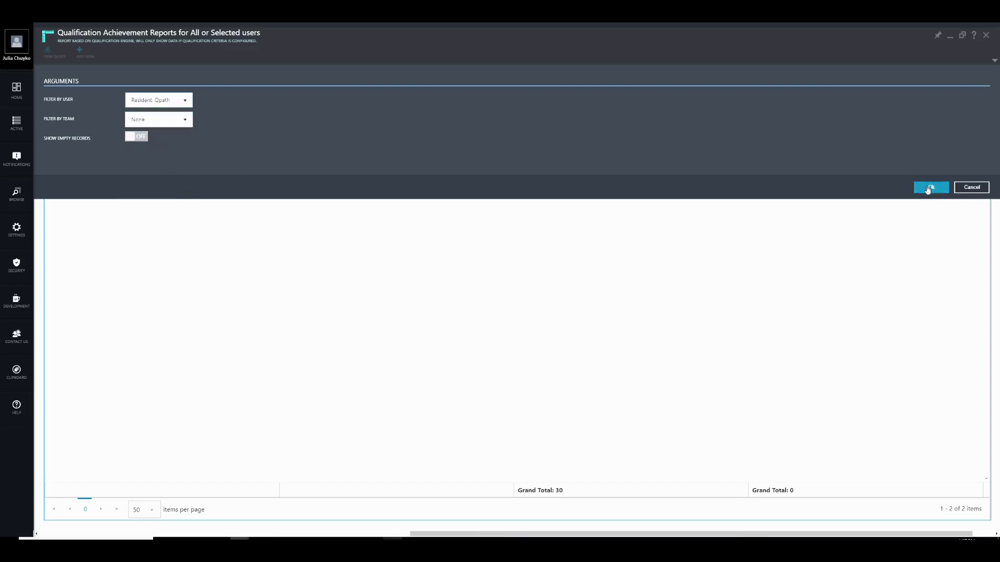